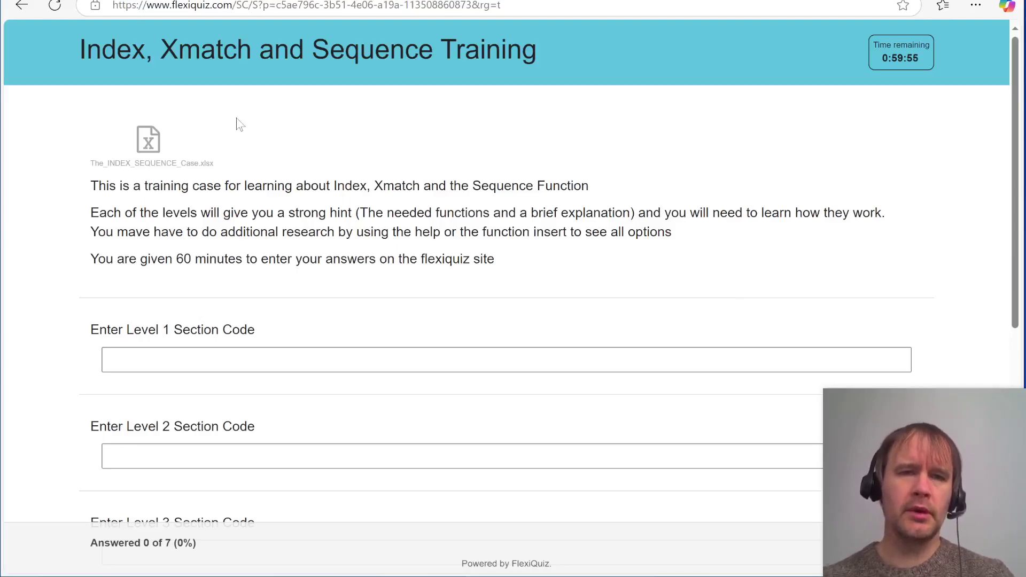
Step: Download The_INDEX_SEQUENCE_Case.xlsx from the quiz page and show it in its folder
left_click_drag(78, 50, 310, 53)
left_click(192, 99)
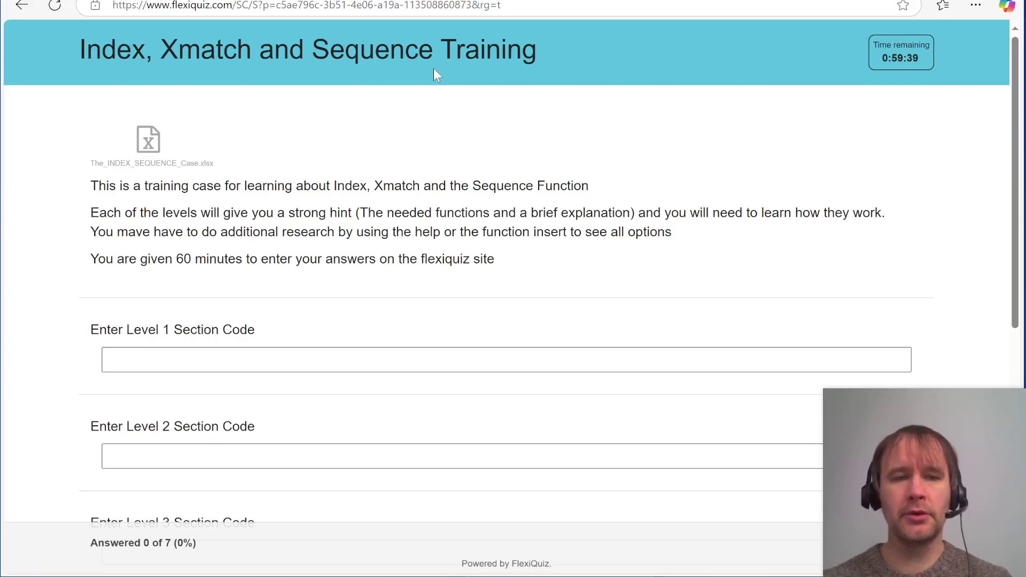
left_click(148, 141)
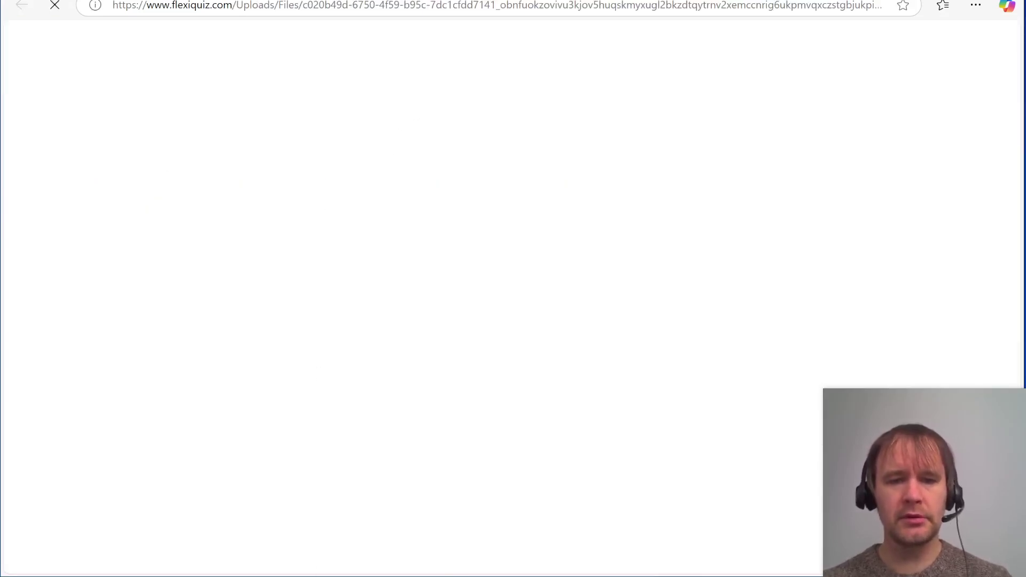
left_click(837, 36)
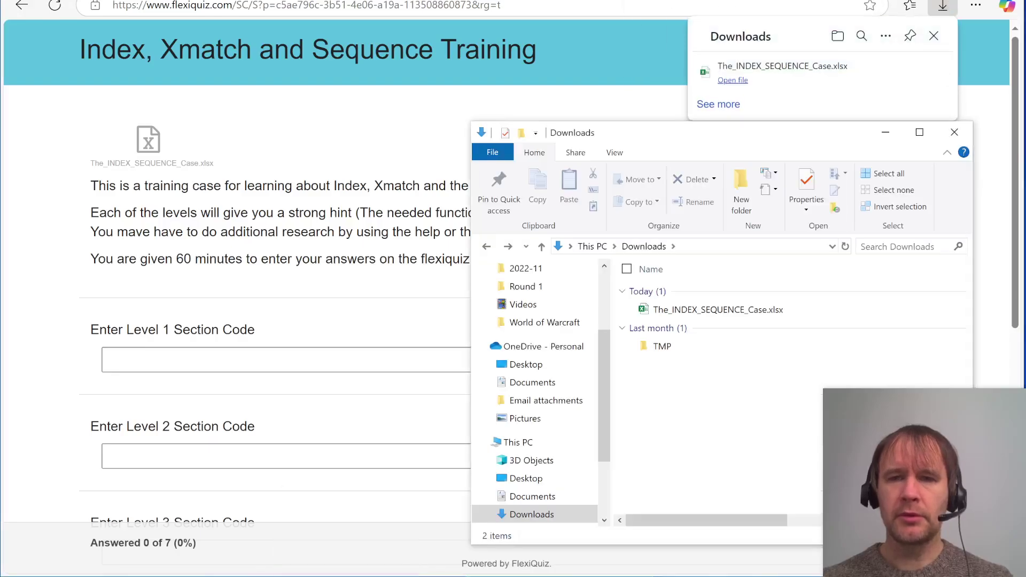
Step: Move the downloaded workbook from Downloads into the training cases folder
left_click(711, 313)
key("ctrl+x")
key("alt+Left")
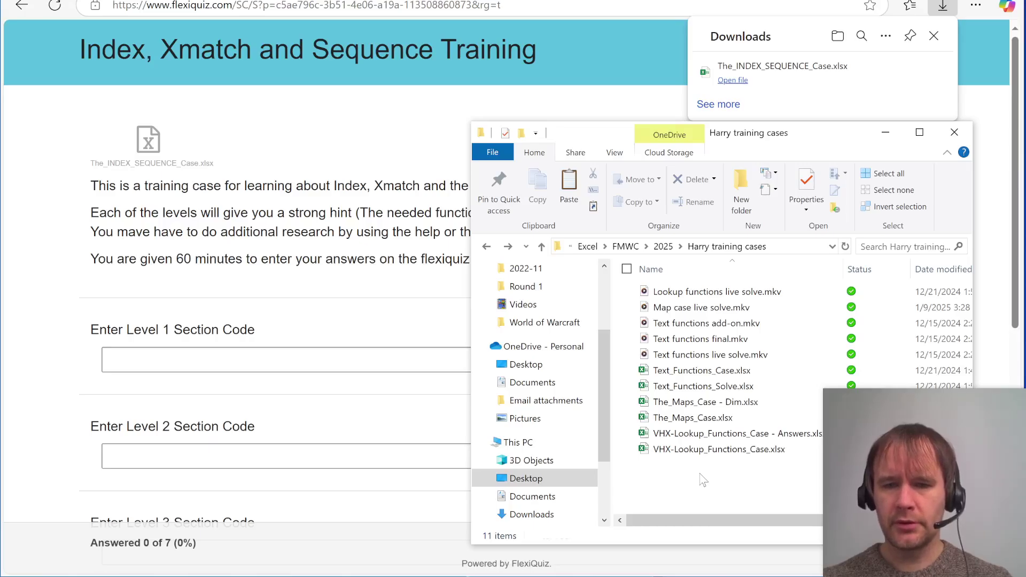
key("ctrl+v")
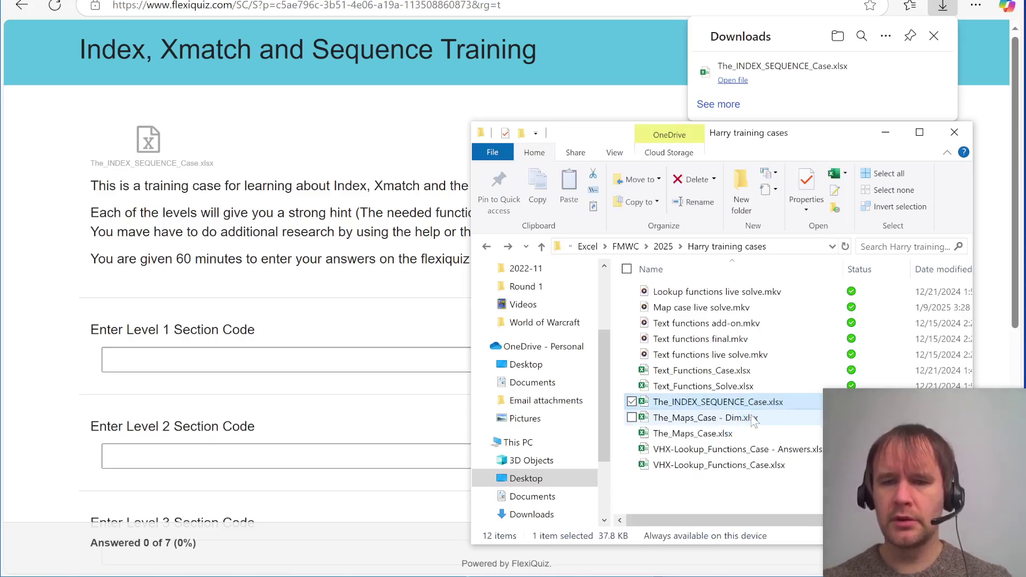
Step: Duplicate the workbook, rename the copy 'The_INDEX_SEQUENCE_Case - Dim.xlsx' and open it
key("ctrl+c")
key("ctrl+v")
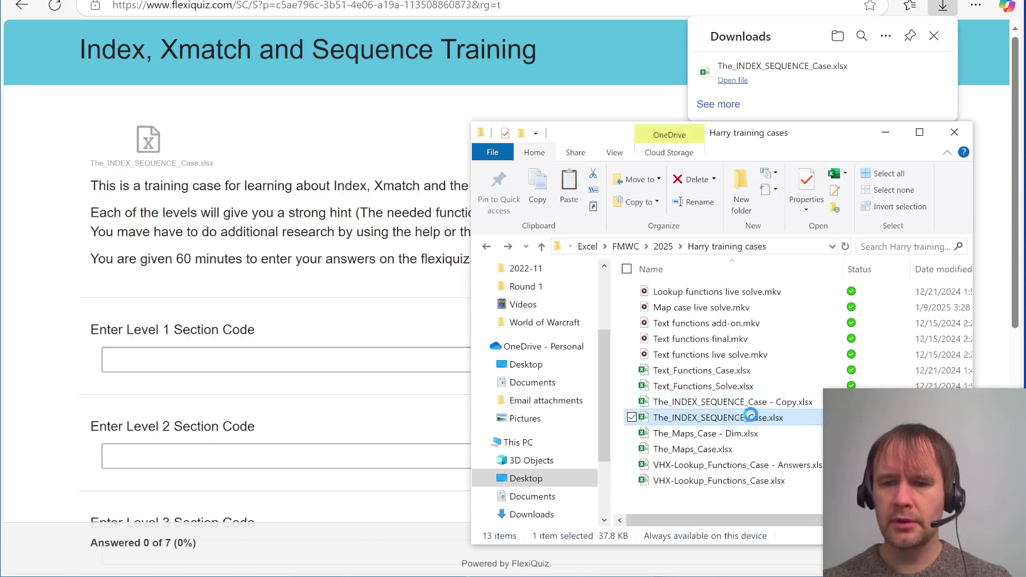
key("F2")
key("End")
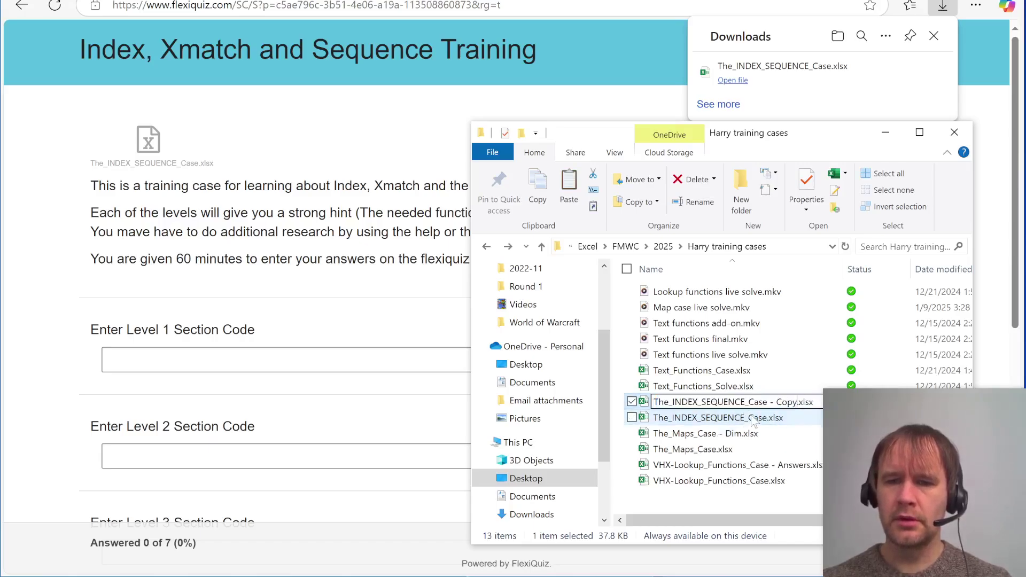
key("ctrl+shift+Left")
type("Dim")
key("Return")
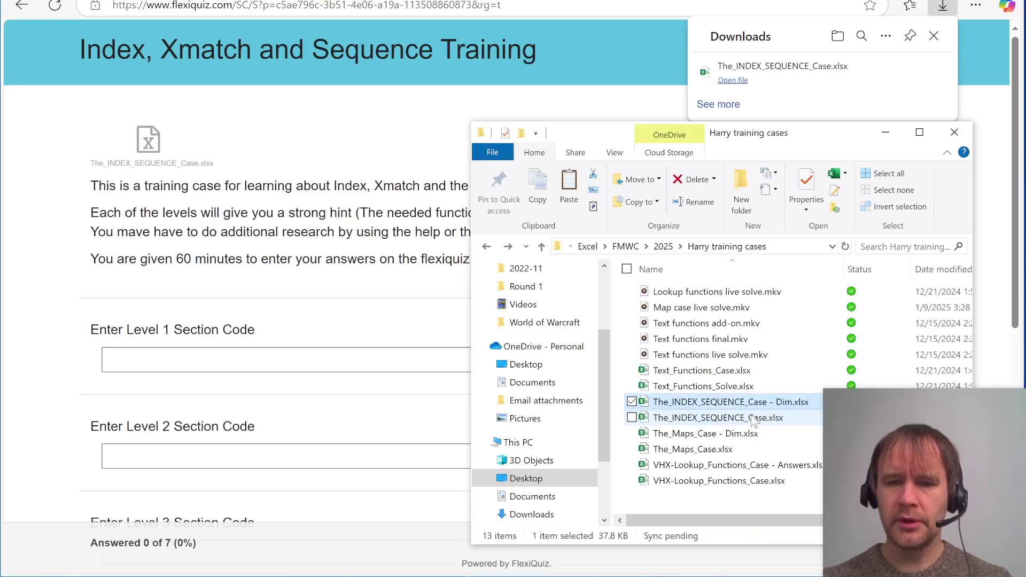
key("Return")
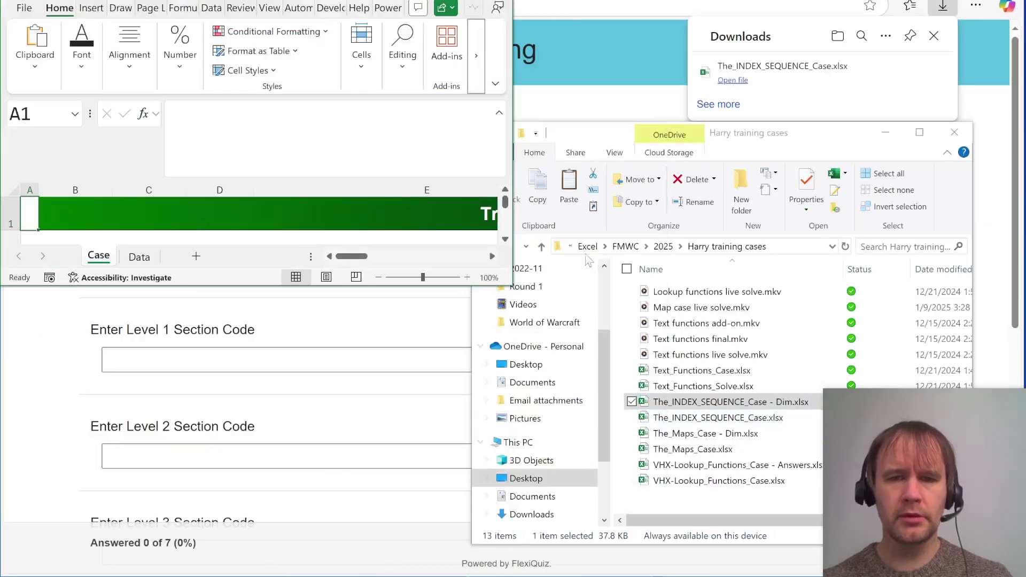
Step: Maximize the workbook and scroll the Case sheet down to the Level 1 XMATCH question
key("super+Up")
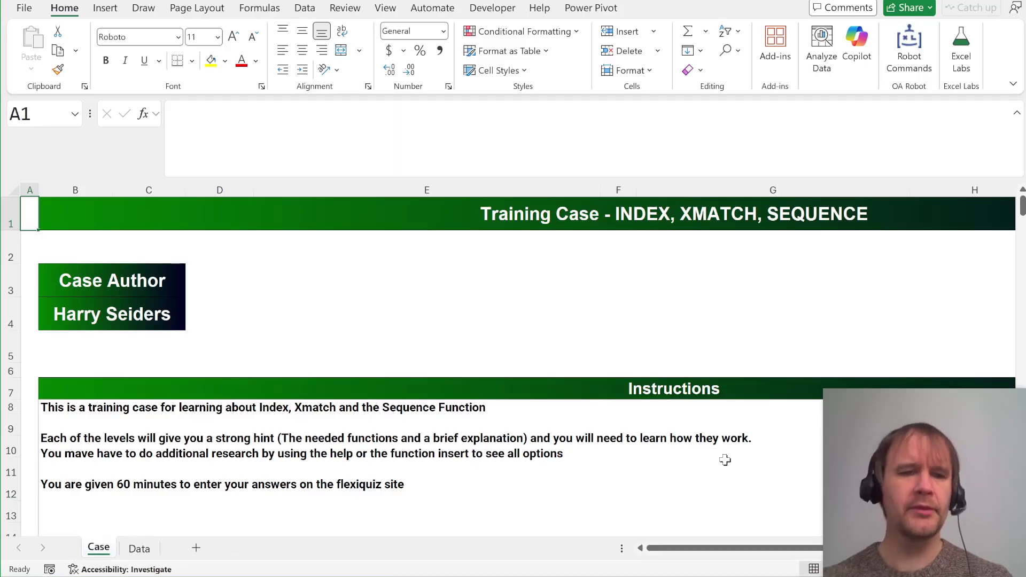
left_click(318, 378)
scroll(317, 378, "down", 2)
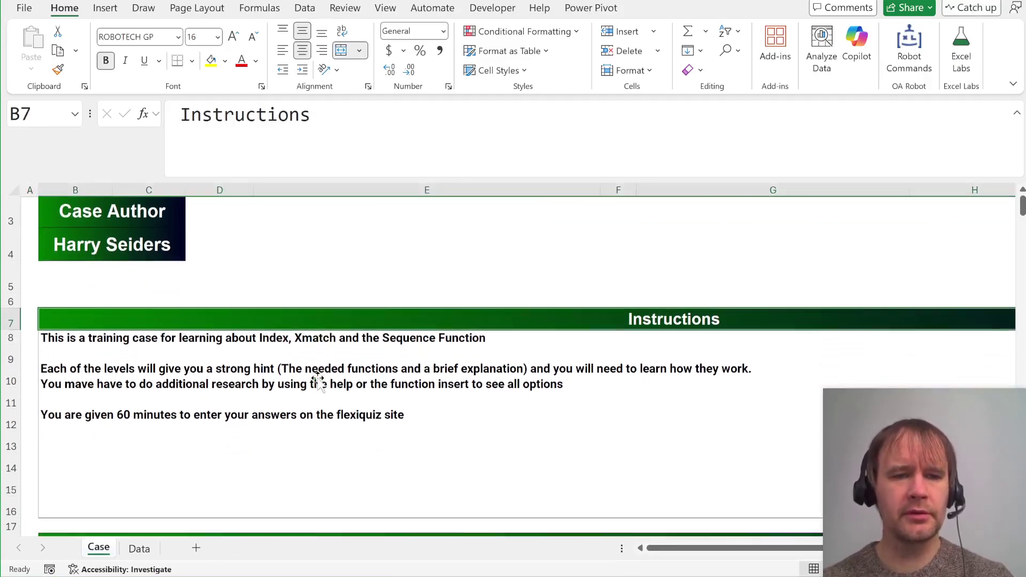
scroll(318, 378, "down", 1)
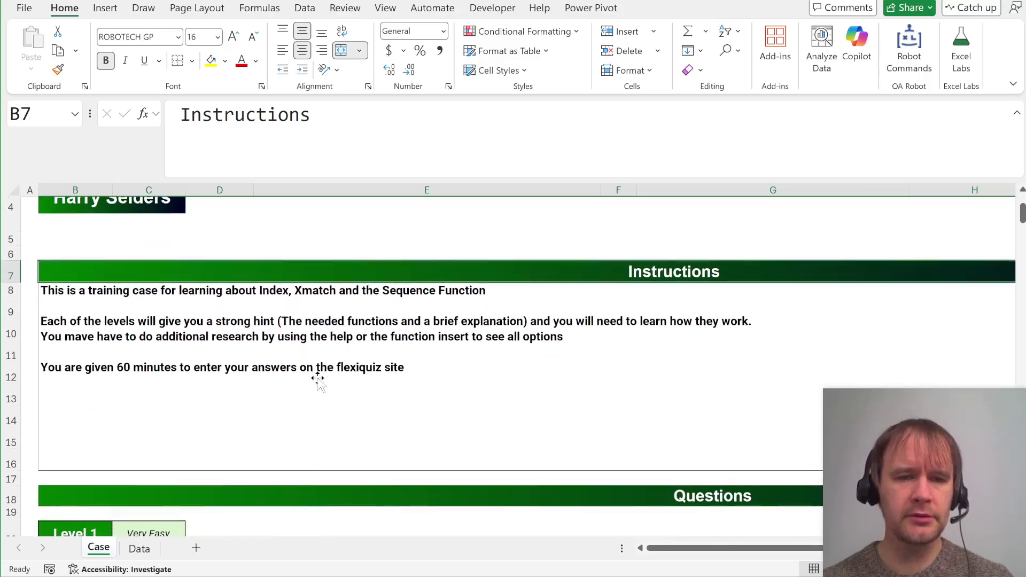
scroll(317, 378, "down", 1)
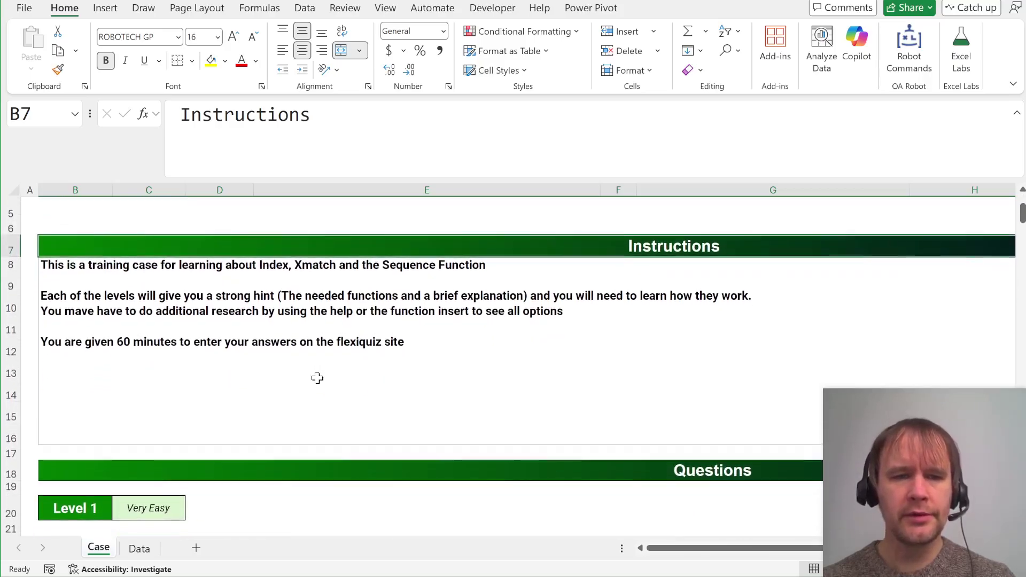
scroll(317, 378, "down", 4)
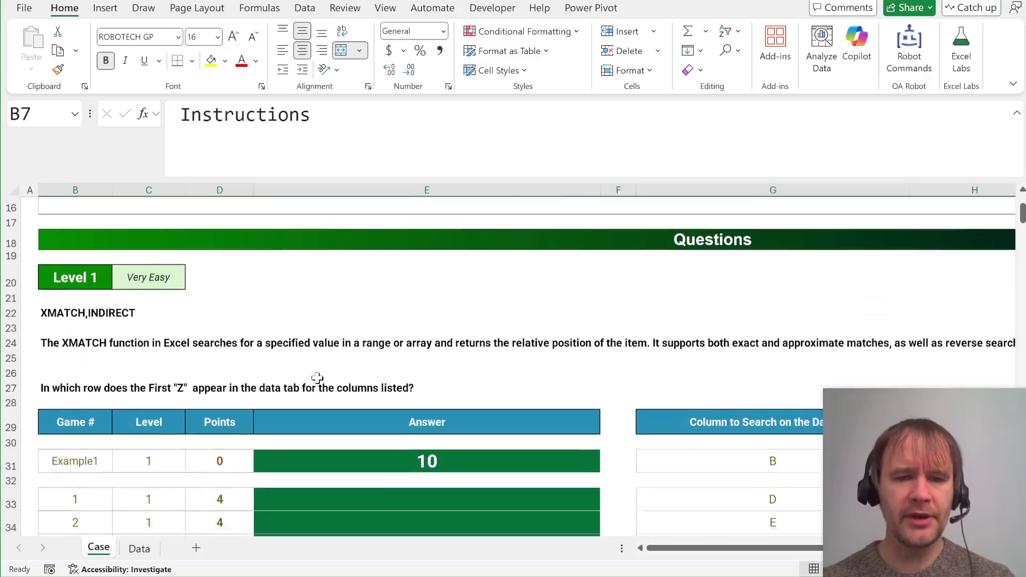
scroll(318, 379, "down", 2)
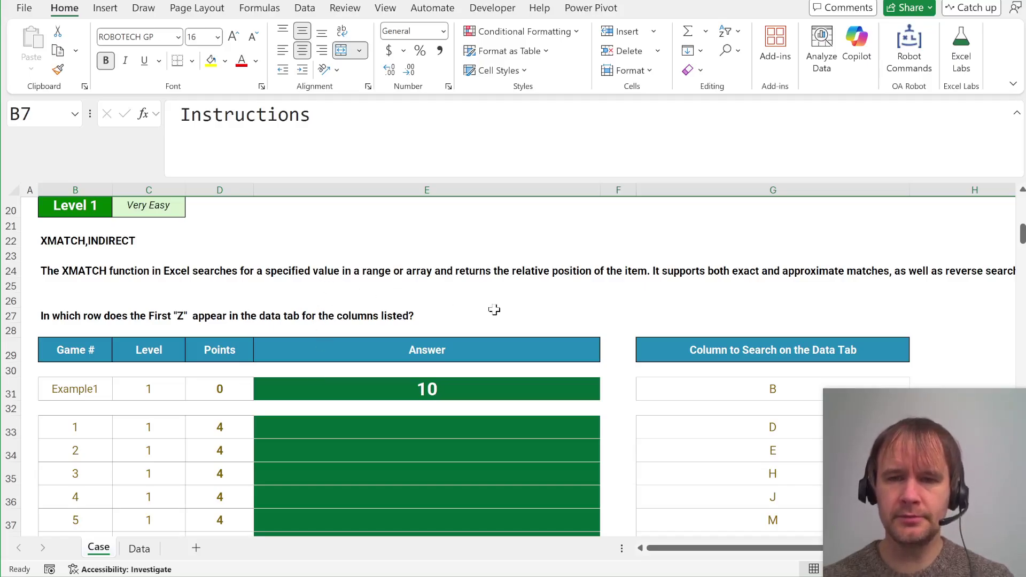
scroll(493, 310, "right", 4)
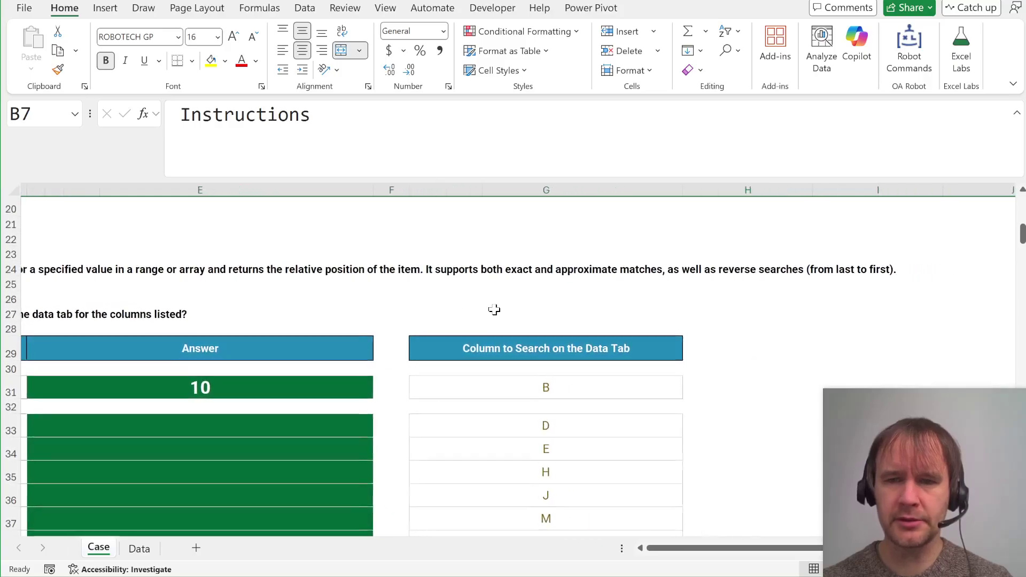
scroll(493, 310, "left", 4)
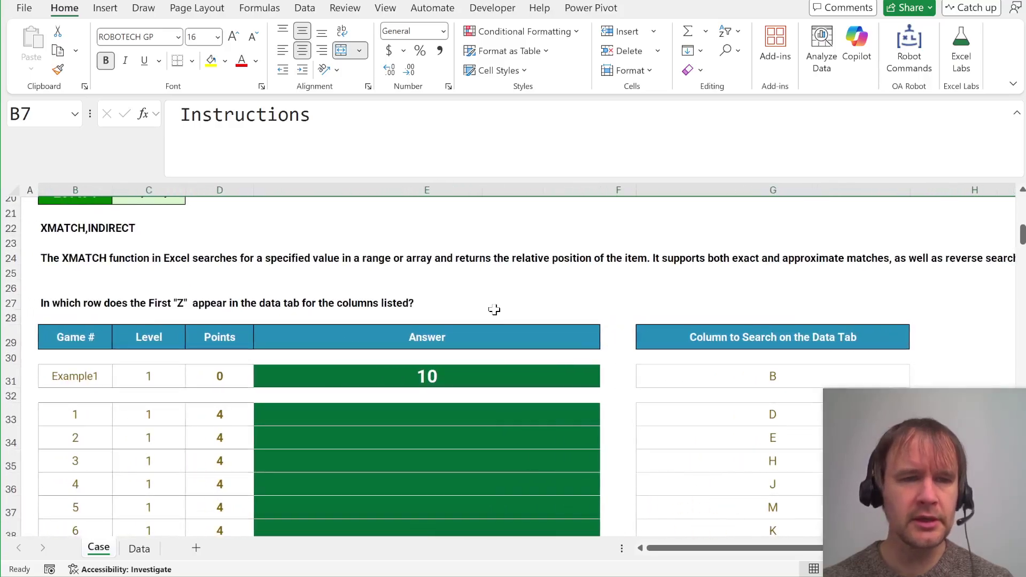
scroll(494, 310, "right", 1)
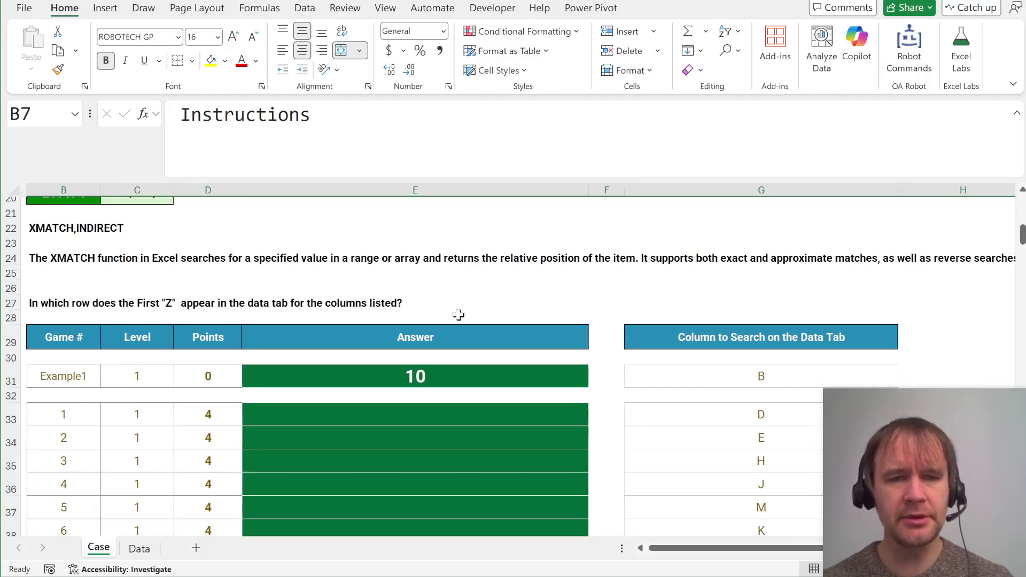
Step: Inspect the letter columns on the Data sheet, then return to the Case sheet
left_click(140, 550)
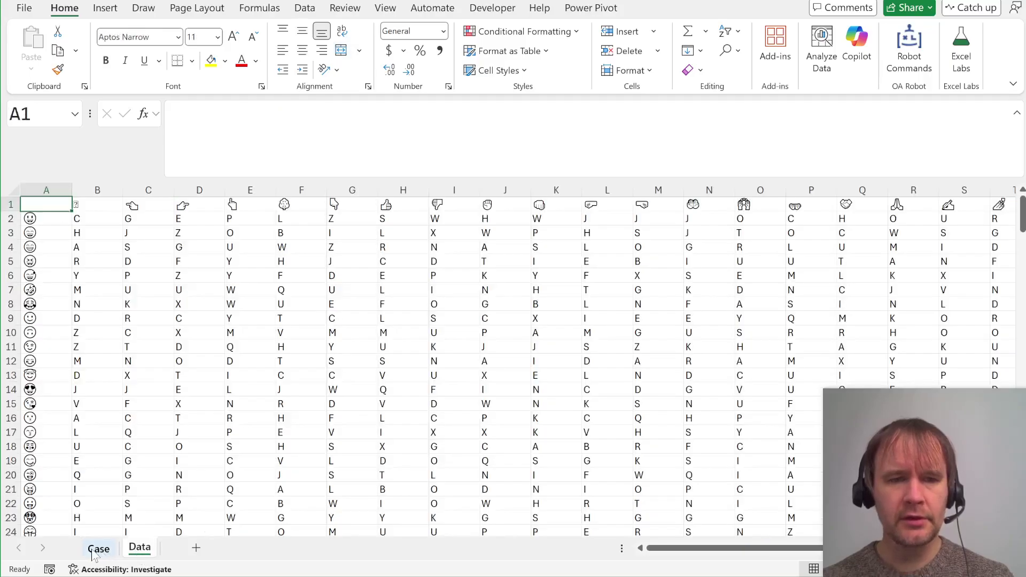
key("ctrl+Right")
key("ctrl+Right")
key("ctrl+Left")
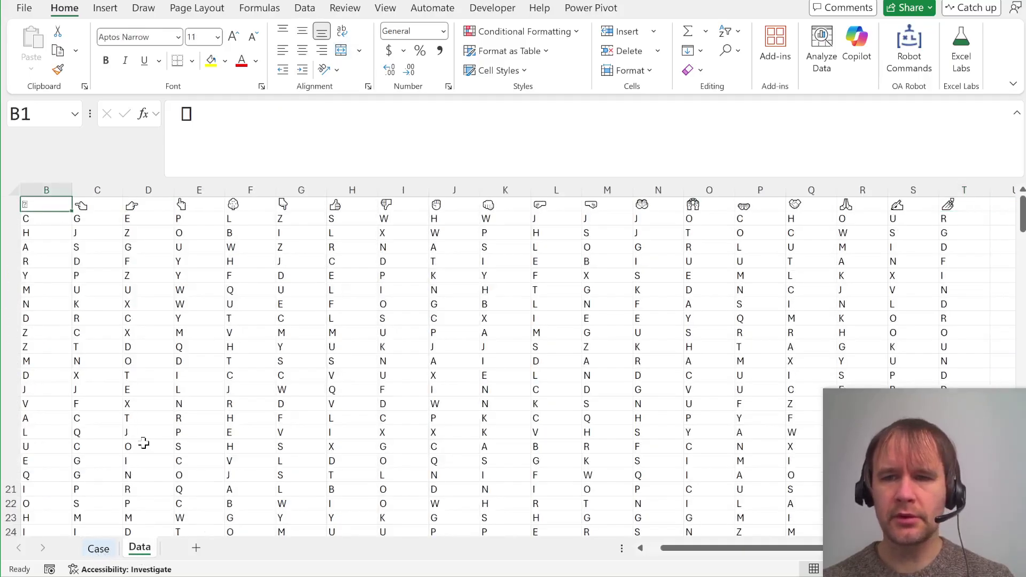
key("Left")
key("Down")
key("Right")
key("ctrl+Home")
key("ctrl+Page_Up")
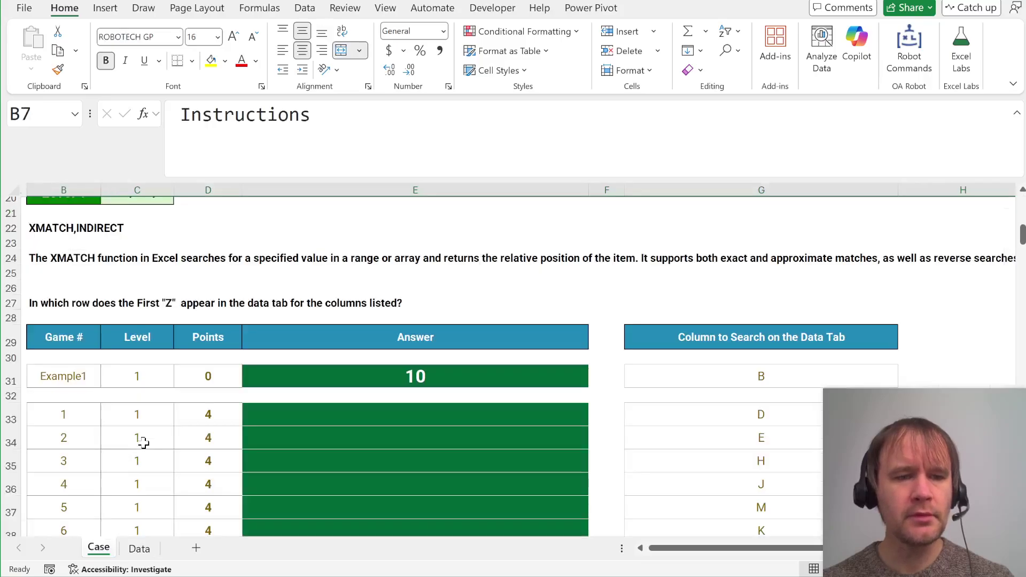
Step: Begin an INDIRECT formula in answer cell E33, then cancel it
left_click(502, 419)
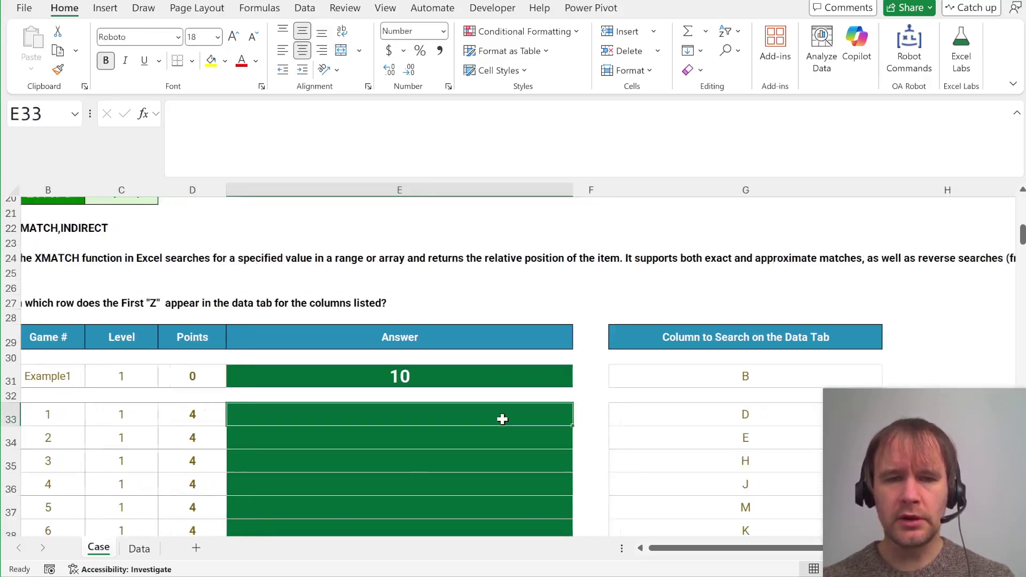
scroll(321, 374, "down", 3)
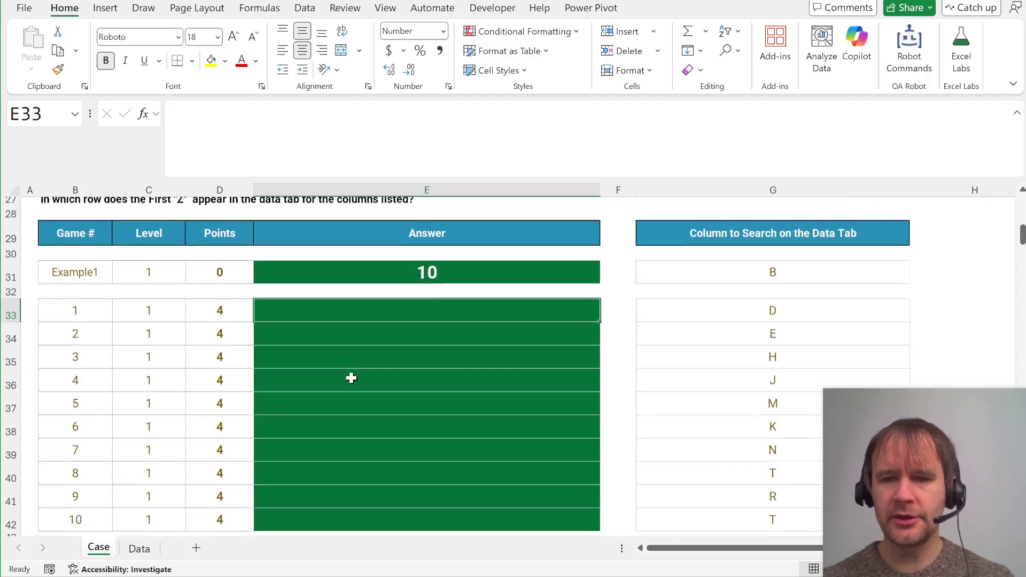
scroll(351, 378, "up", 1)
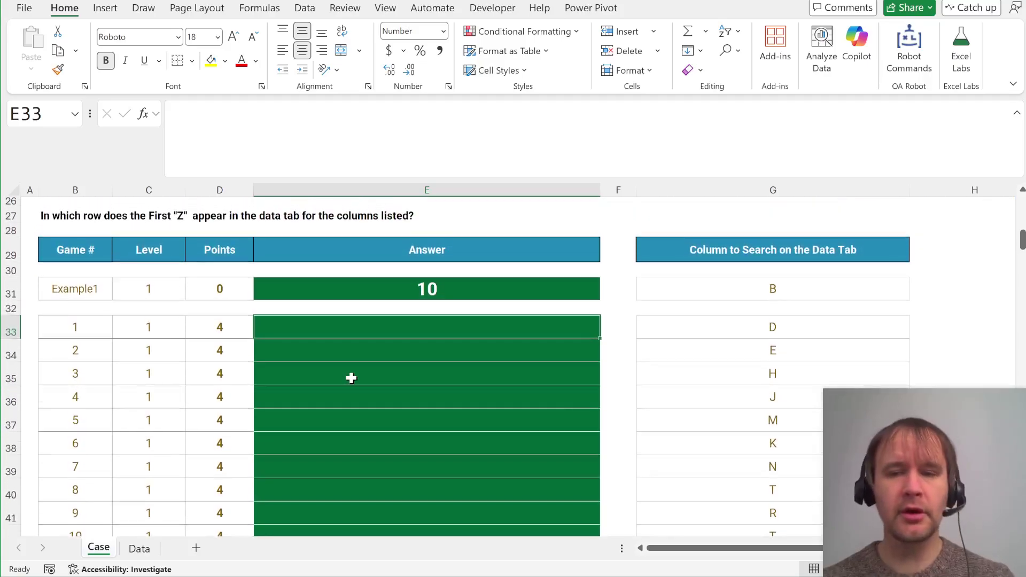
type("=")
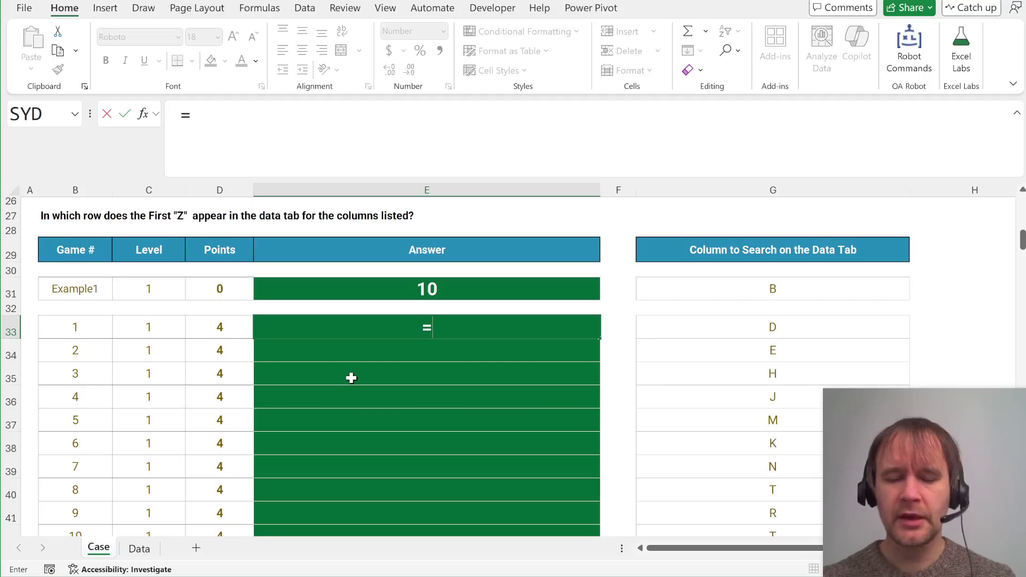
type("ind")
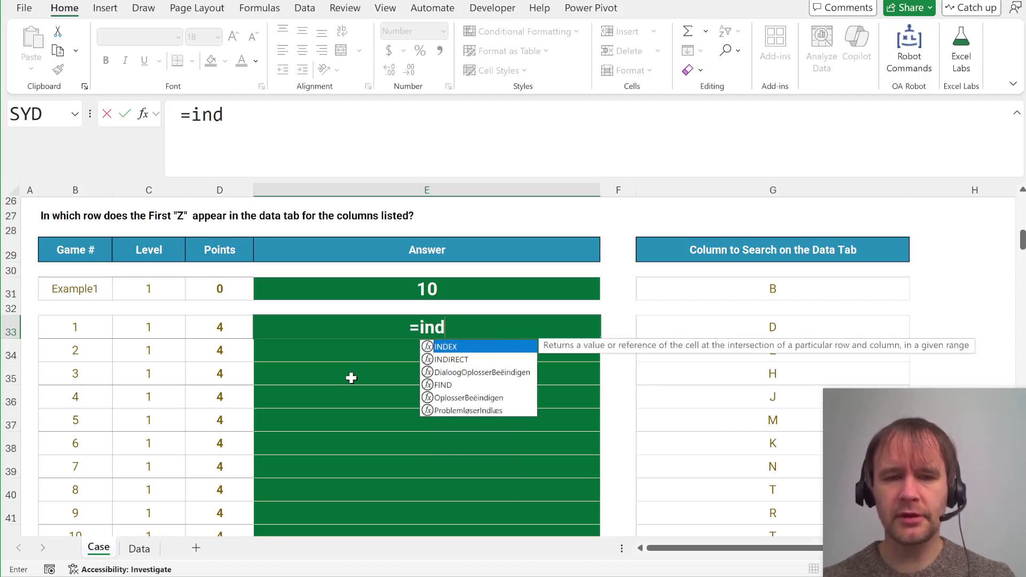
key("Down")
key("Tab")
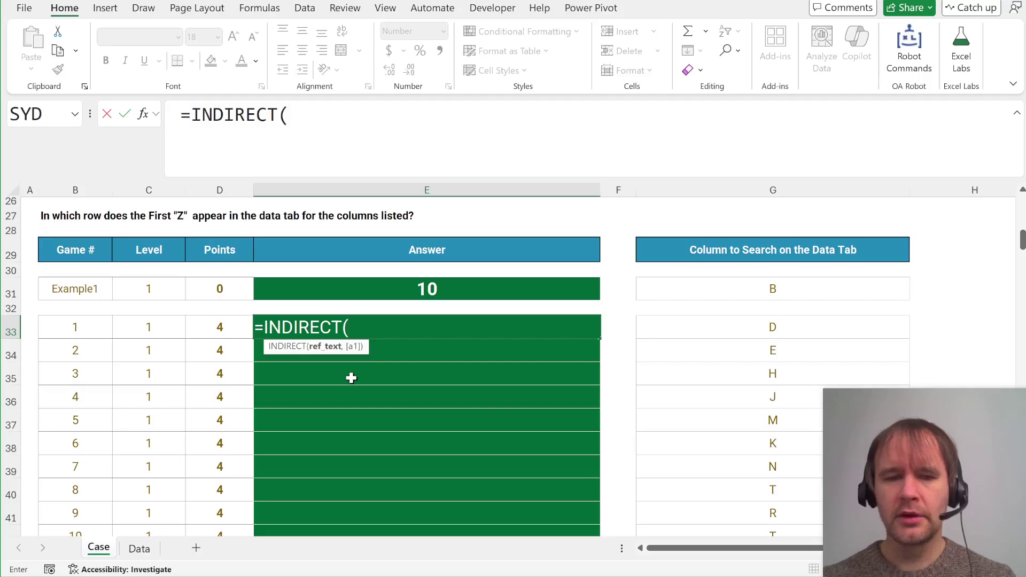
key("Escape")
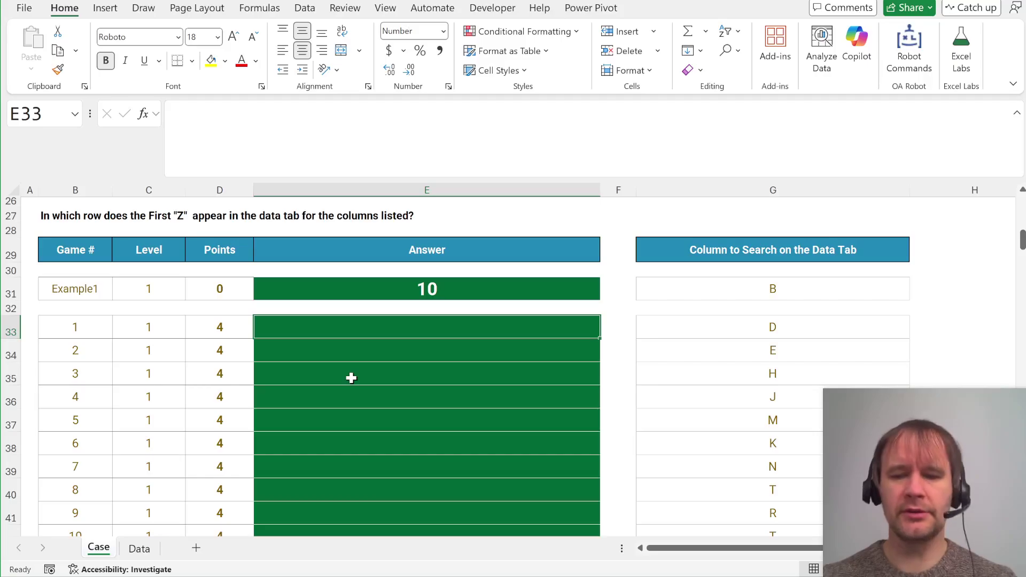
Step: After checking G33's column letter, enter =Data!D:D in E33, which returns #SPILL!
left_click(758, 322)
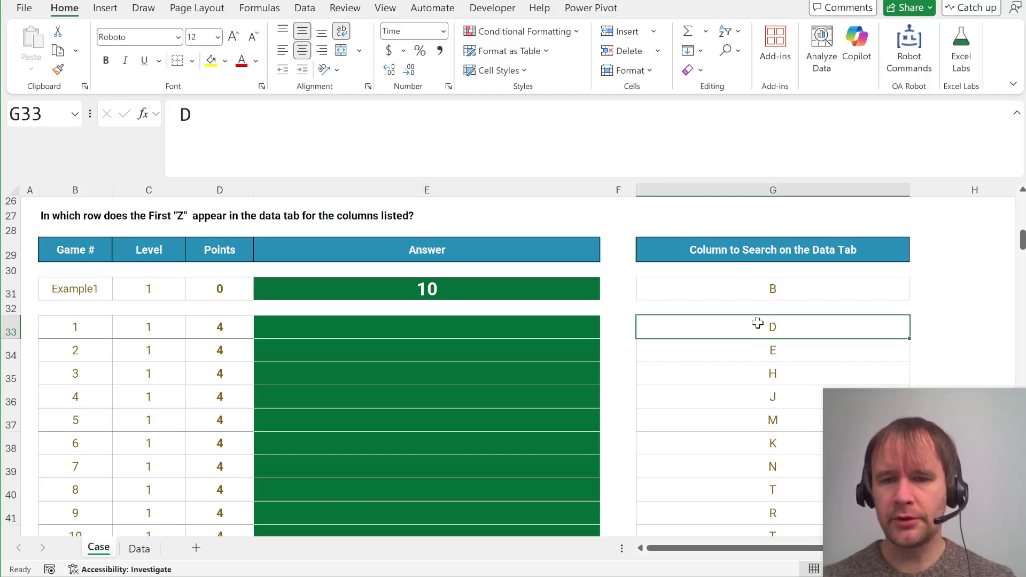
left_click(523, 323)
type("=")
key("ctrl+Page_Down")
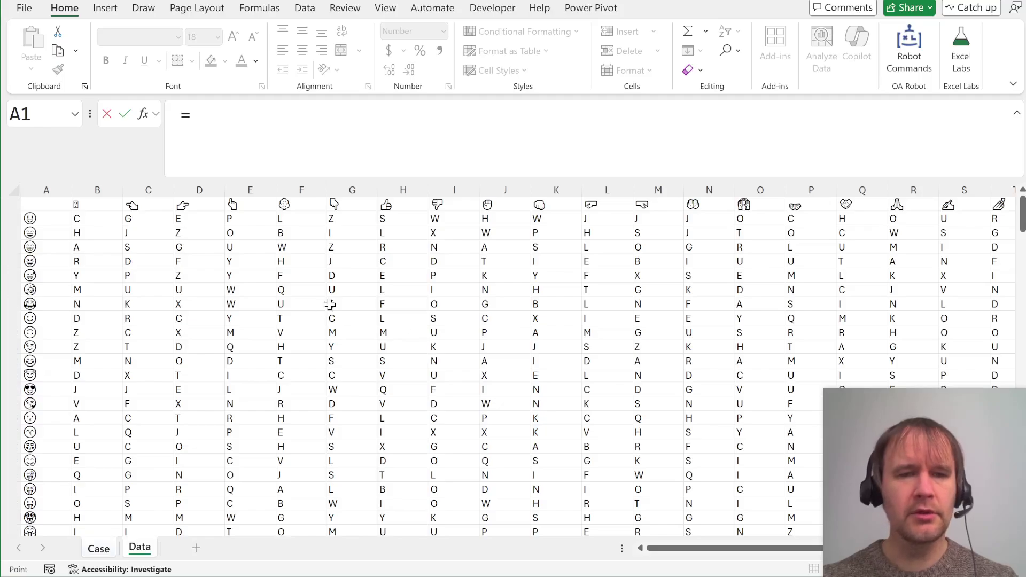
left_click(174, 191)
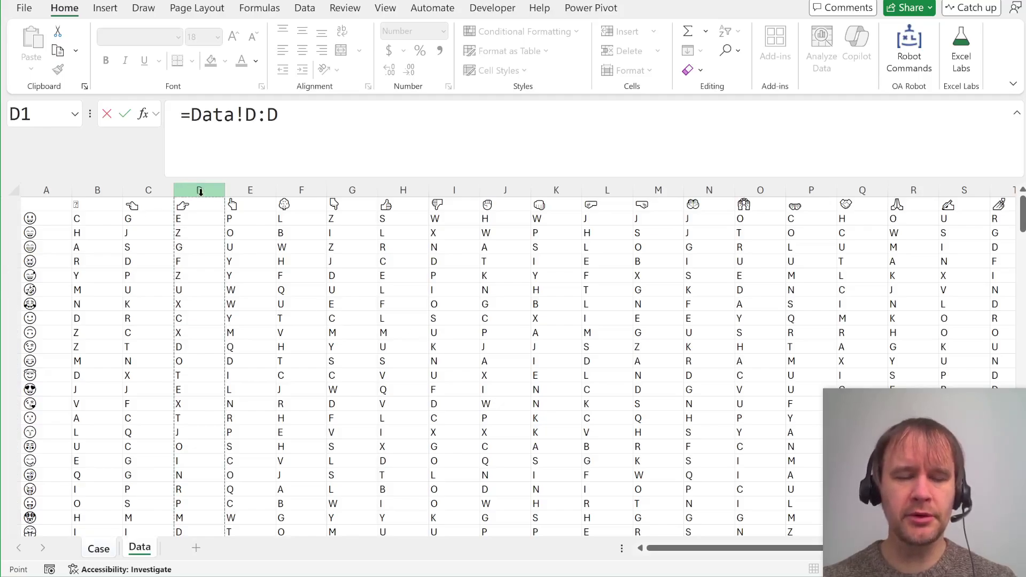
key("Return")
key("Up")
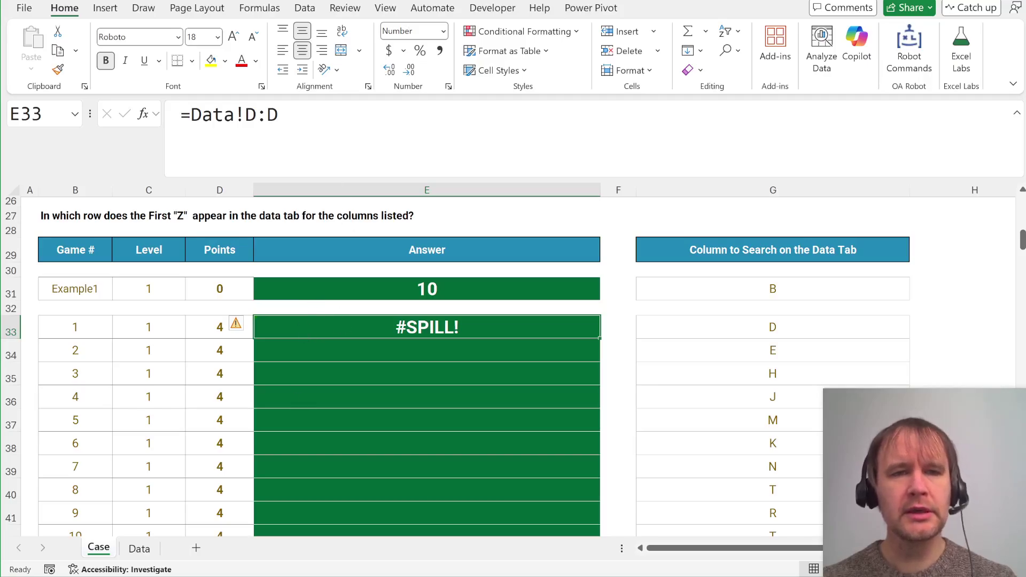
Step: Quote the reference and wrap it in INDIRECT: =INDIRECT("Data!D:D")
left_click(191, 114)
type("\"")
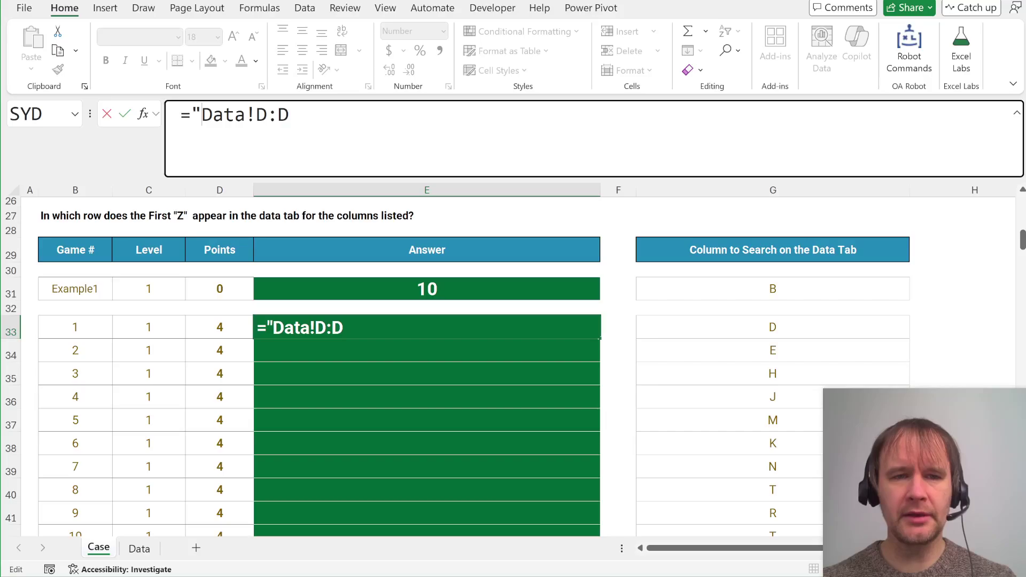
type("\"")
key("Return")
key("Up")
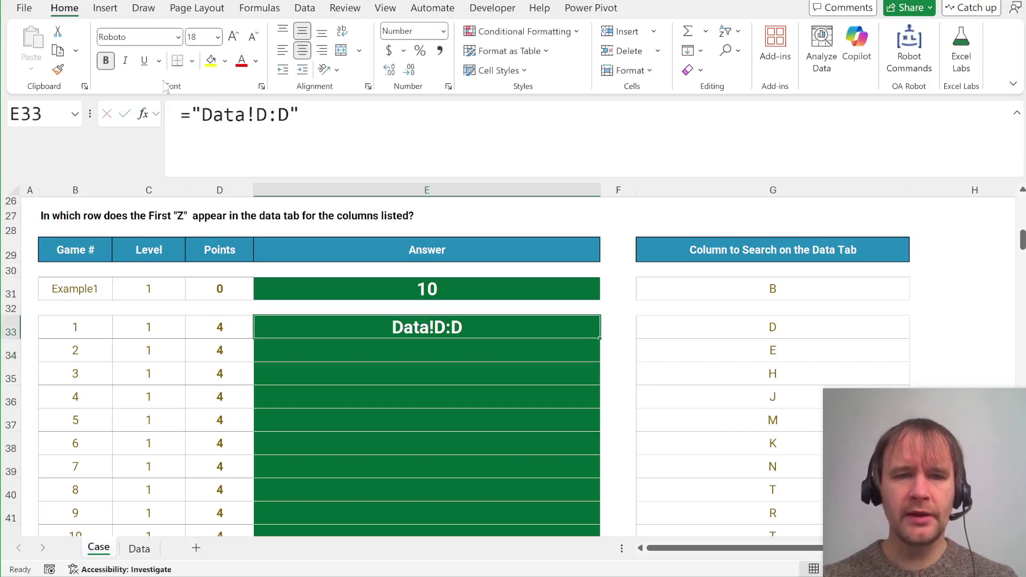
left_click(201, 115)
type("indi")
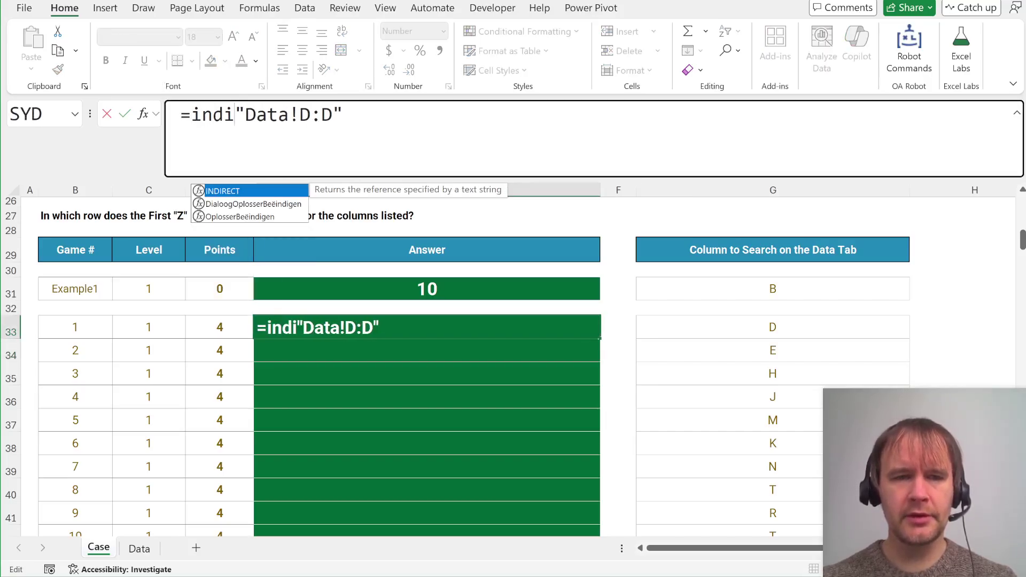
key("Tab")
key("End")
type(")")
key("Return")
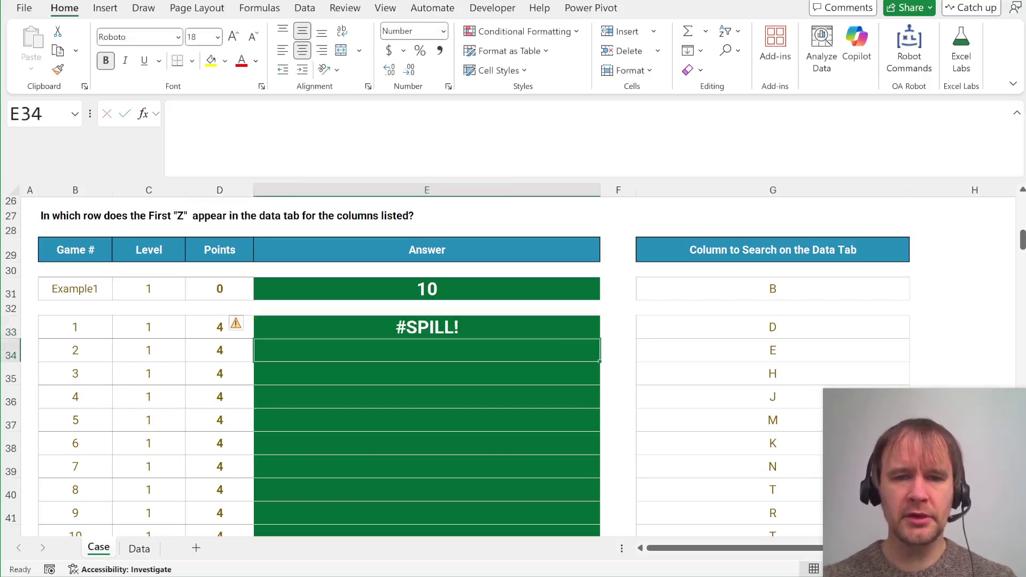
key("Up")
Step: Remove the hard-coded D letters, splitting the text into "Data!" and ":" joined by ampersands
left_click(364, 115)
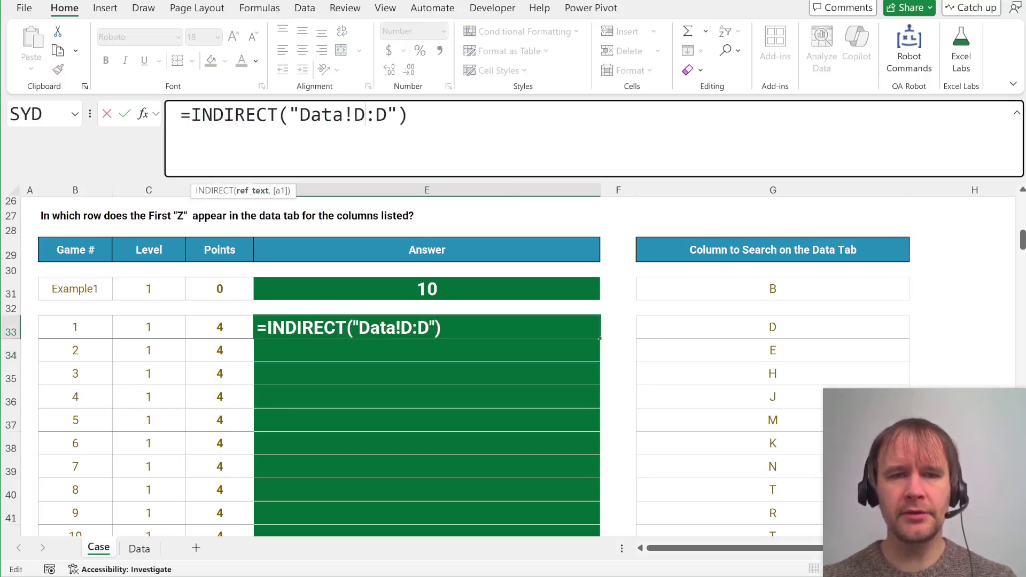
key("BackSpace")
key("Right")
key("Delete")
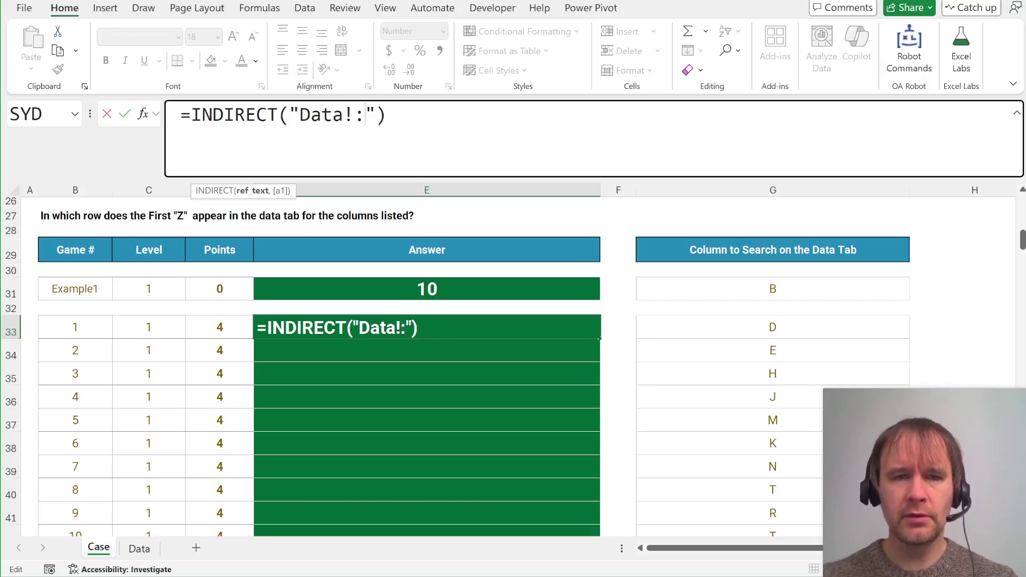
key("Left")
type("\"\"")
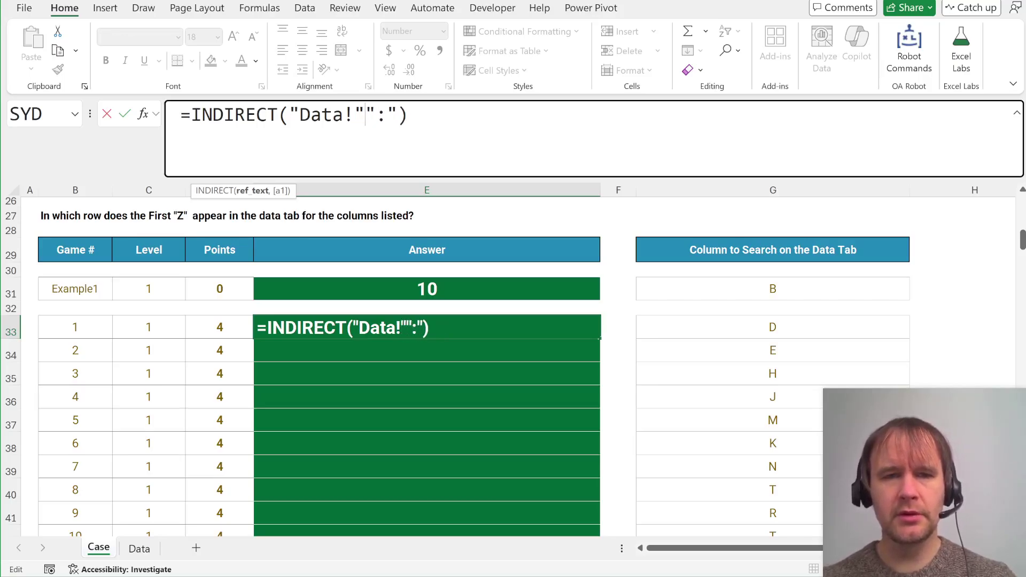
type("&&")
key("Right")
key("Right")
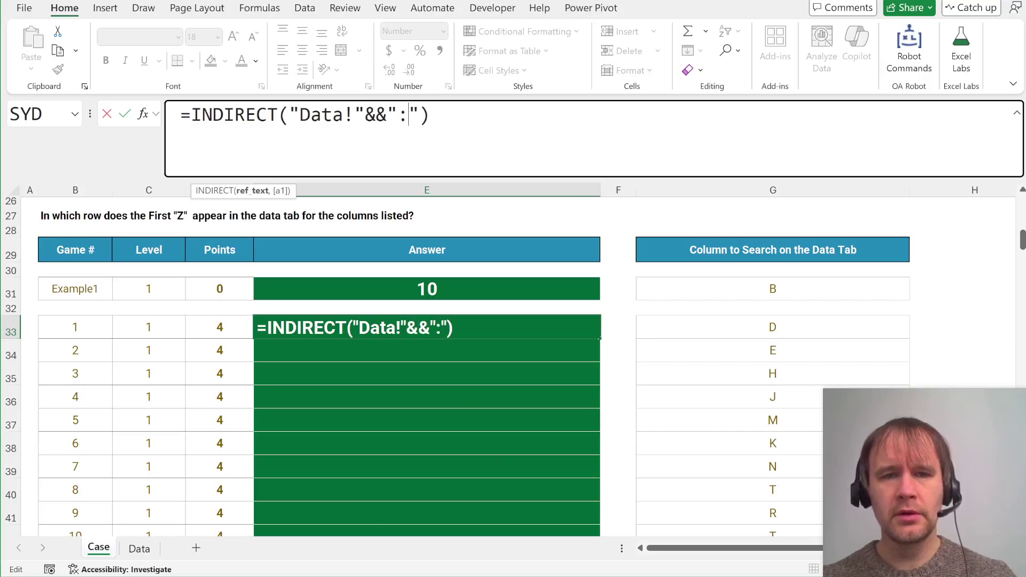
type("\"")
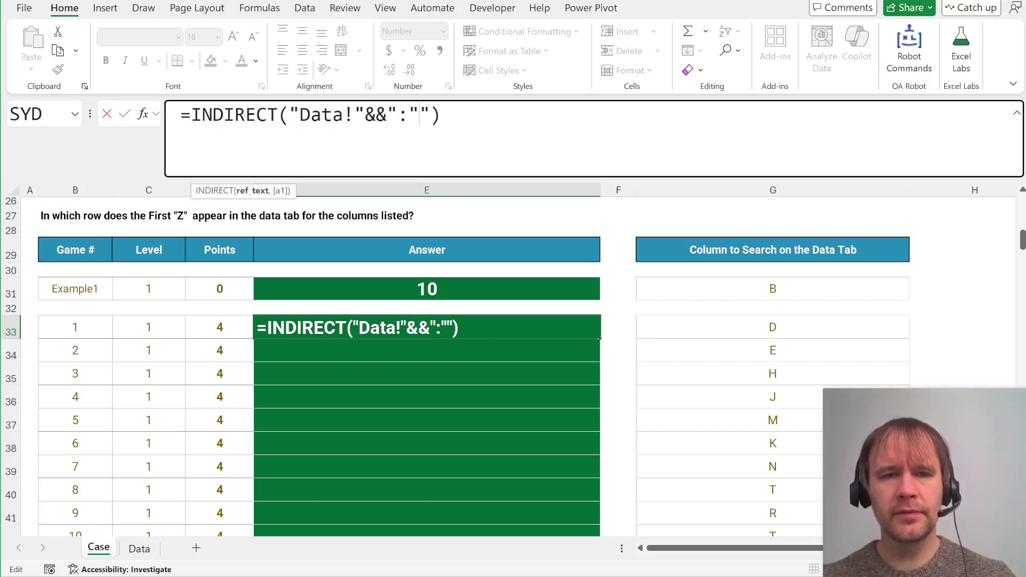
key("Delete")
type("&")
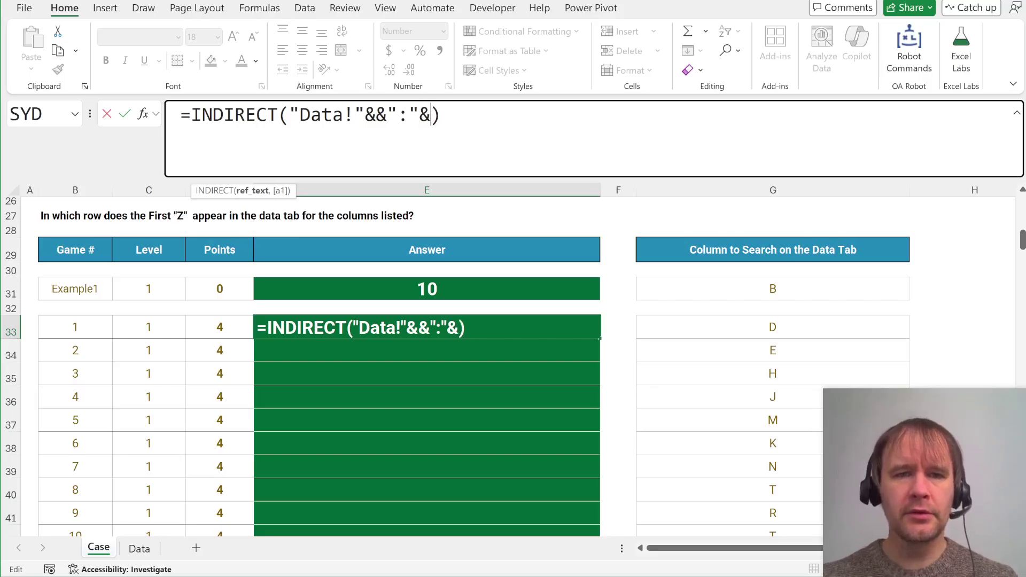
key("shift+Right")
key("Right")
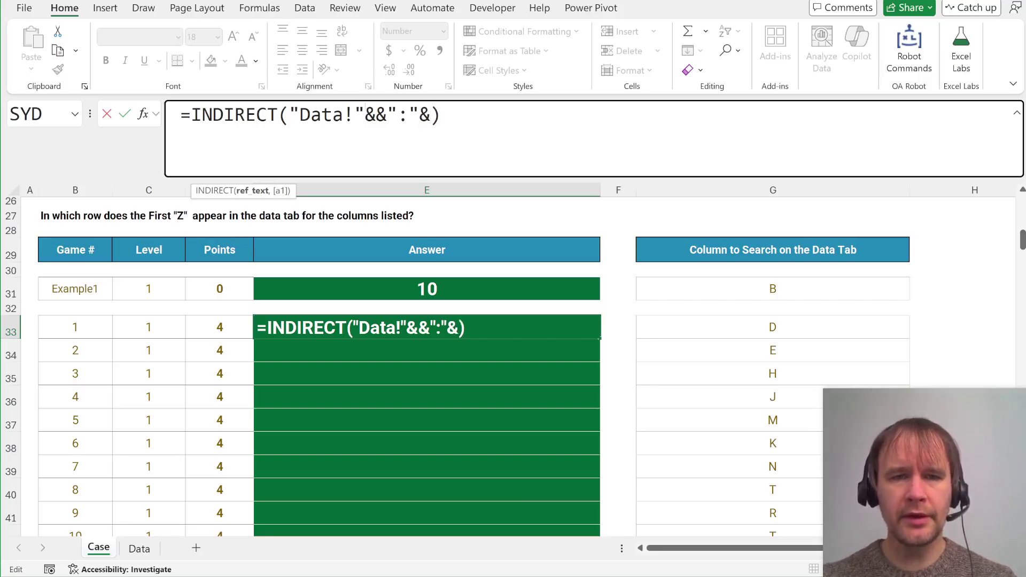
Step: Insert G33 as the column letter on both sides of the colon
left_click(766, 327)
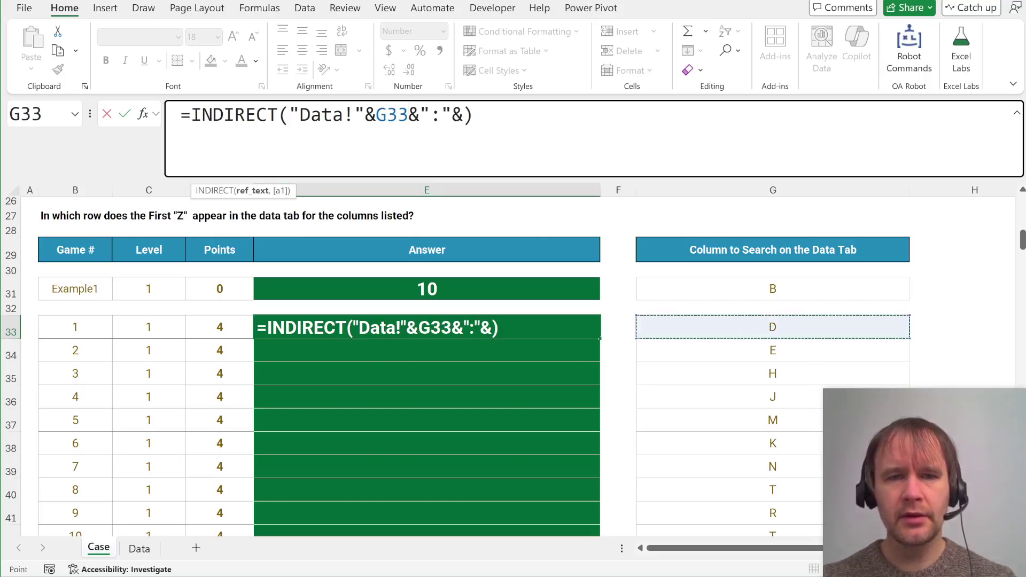
key("F2")
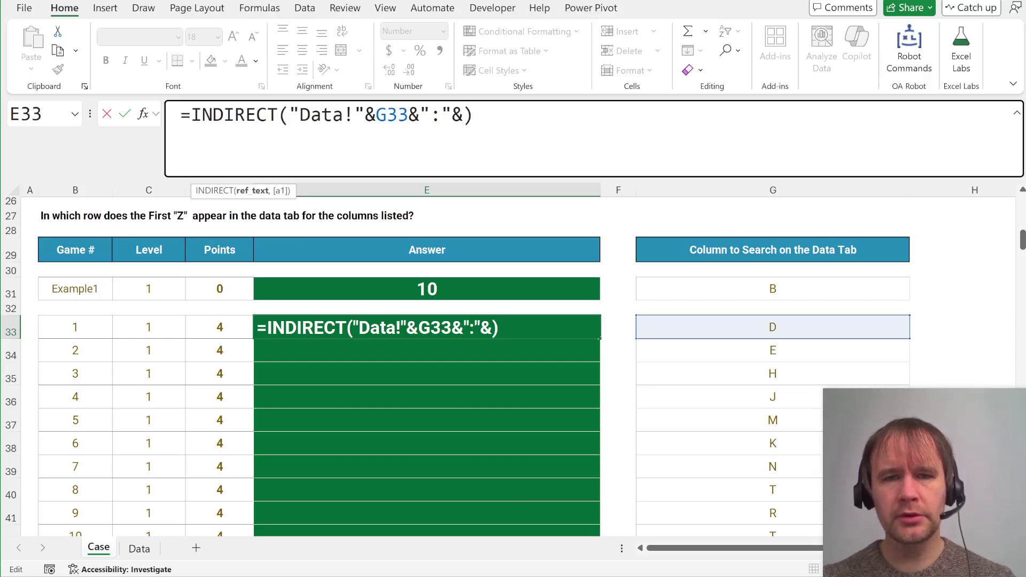
key("shift+Right")
key("Right")
key("Right")
left_click(736, 328)
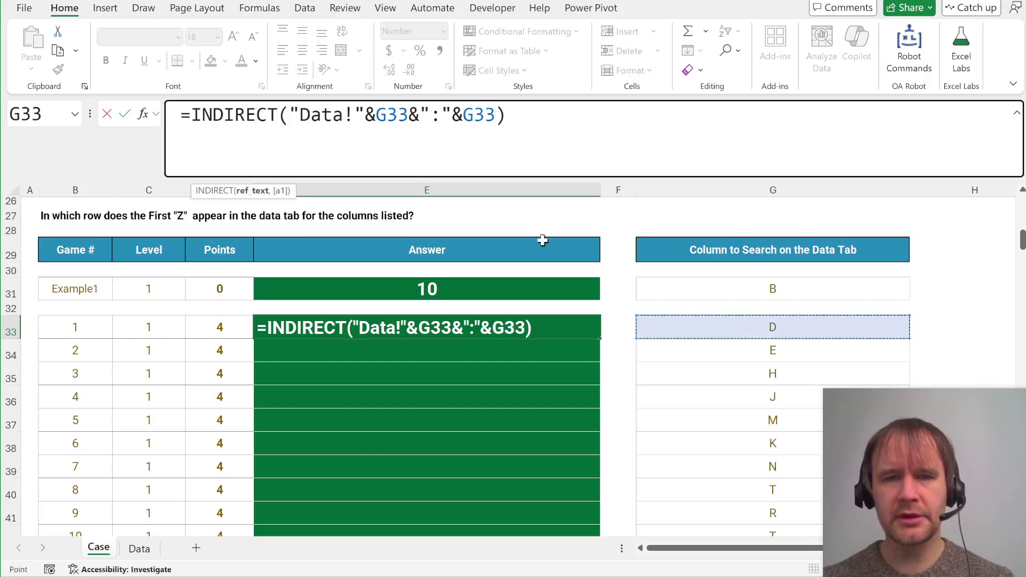
left_click_drag(289, 115, 462, 115)
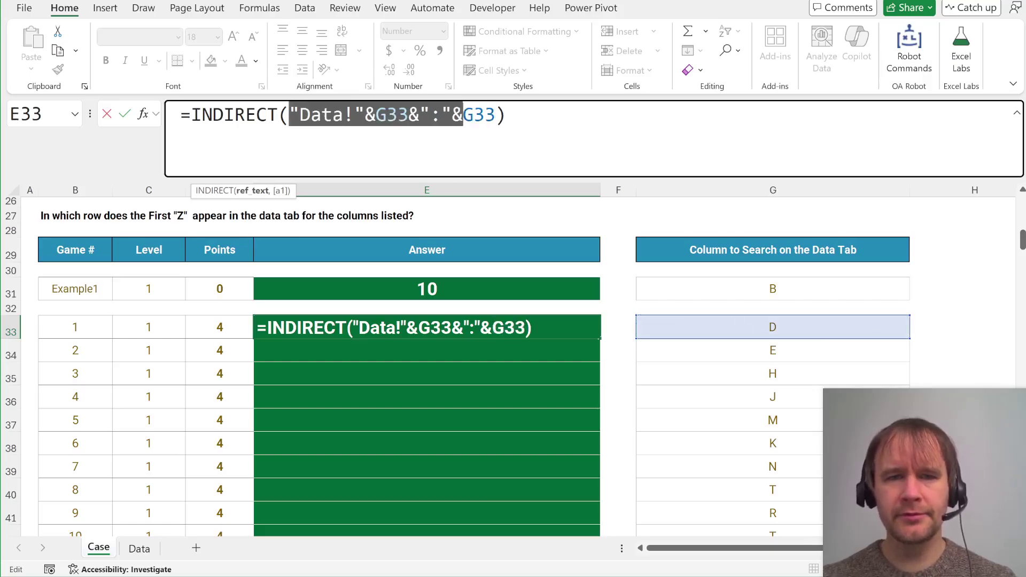
left_click(463, 115)
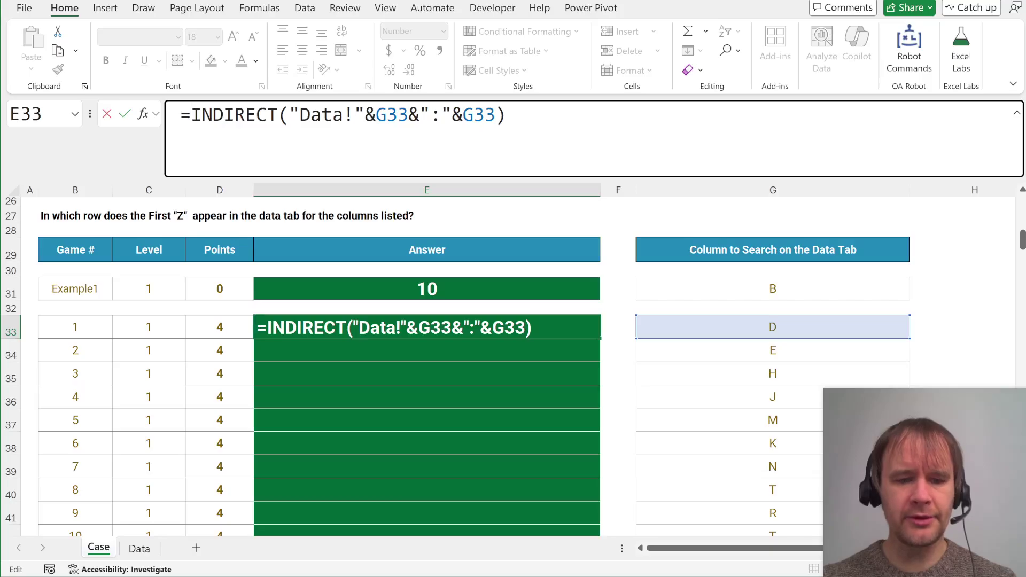
Step: Wrap the INDIRECT reference in XMATCH("Z", …) so E33 returns 3
type("xm")
key("Tab")
type("\"z\"")
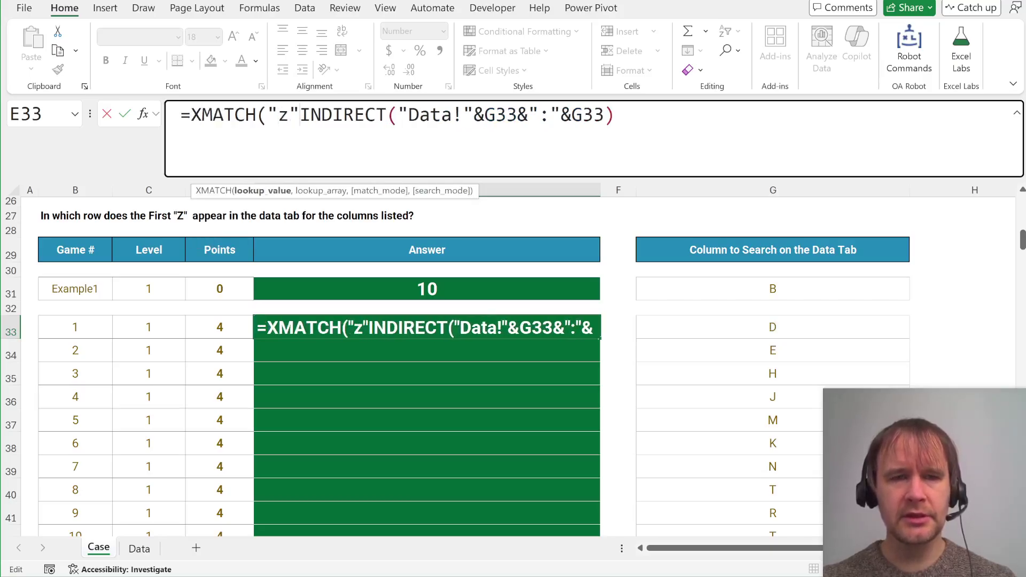
key("BackSpace")
key("BackSpace")
type("Z\",")
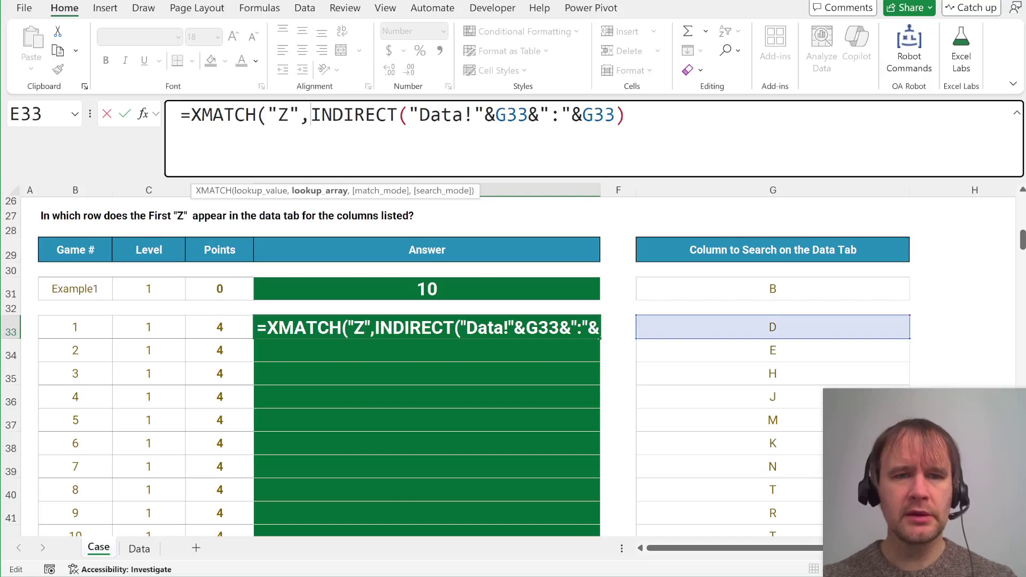
key("End")
type(")")
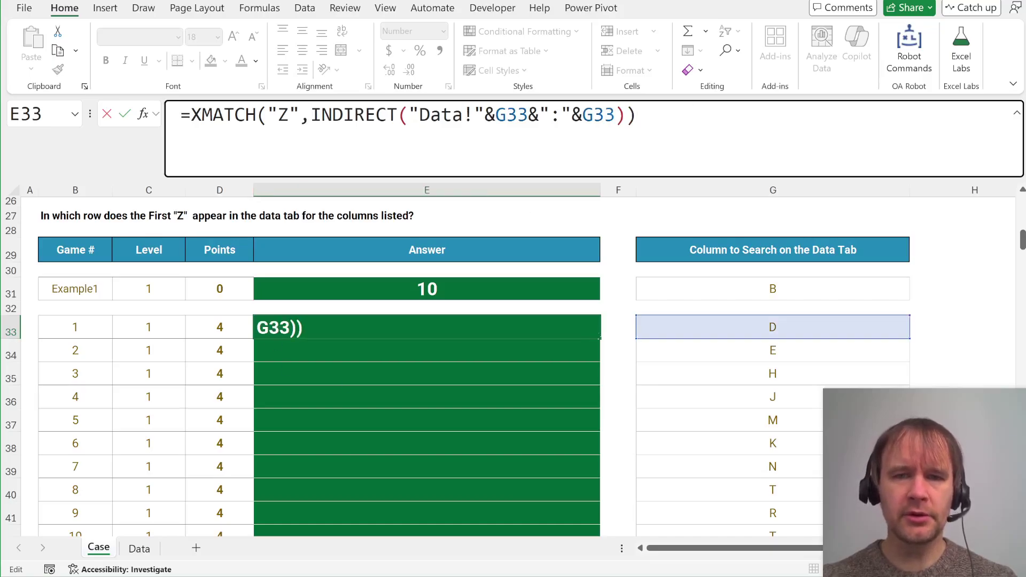
key("Return")
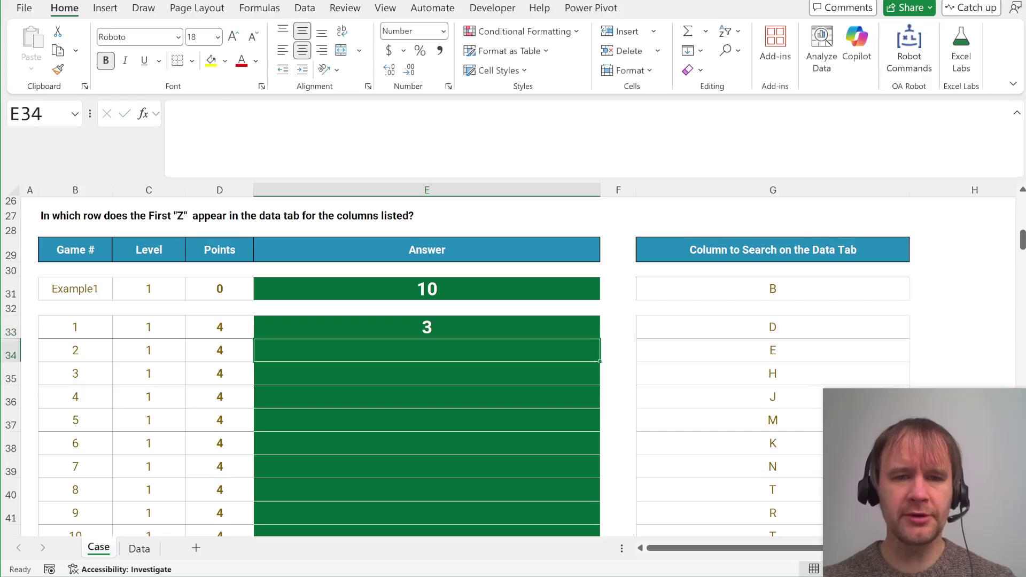
Step: Copy the Game 1 formula into Example1's cell E31 and fill it down E33:E42
key("Up")
key("ctrl+c")
key("Up")
key("Up")
key("ctrl+v")
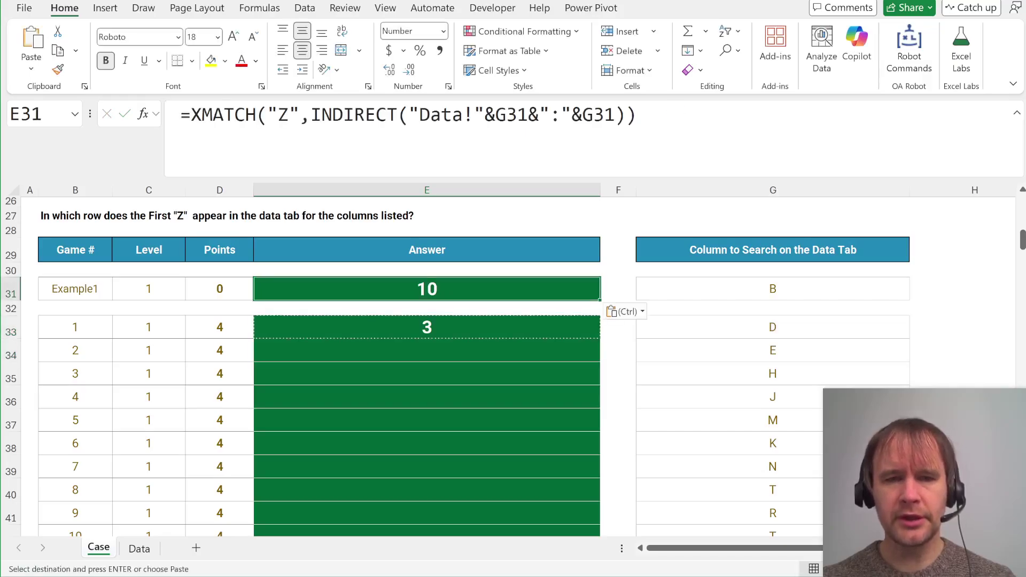
key("Down")
key("Down")
key("ctrl+shift+Down")
key("Escape")
key("ctrl+d")
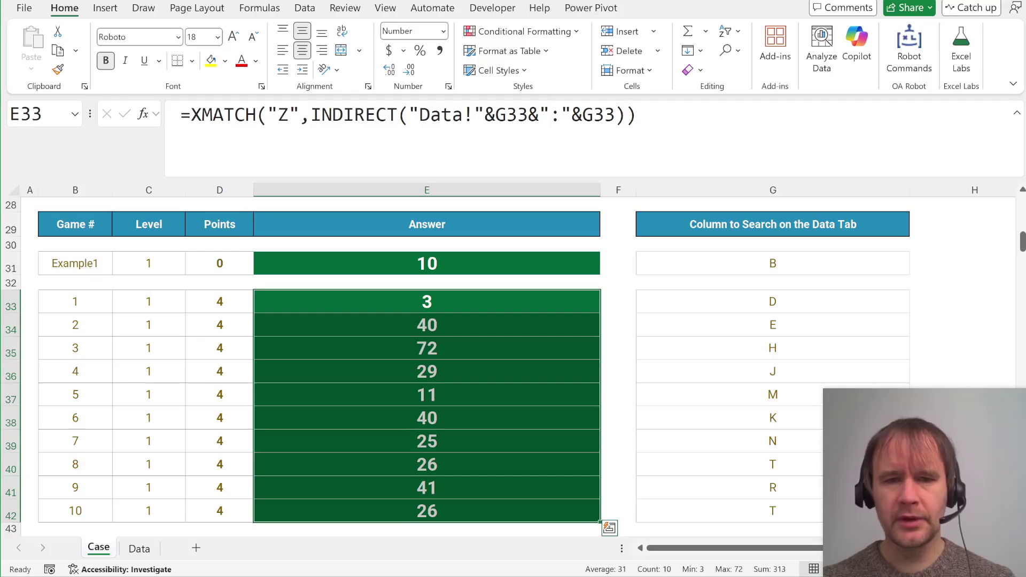
key("ctrl+q")
key("Escape")
key("ctrl+Down")
key("Down")
key("Down")
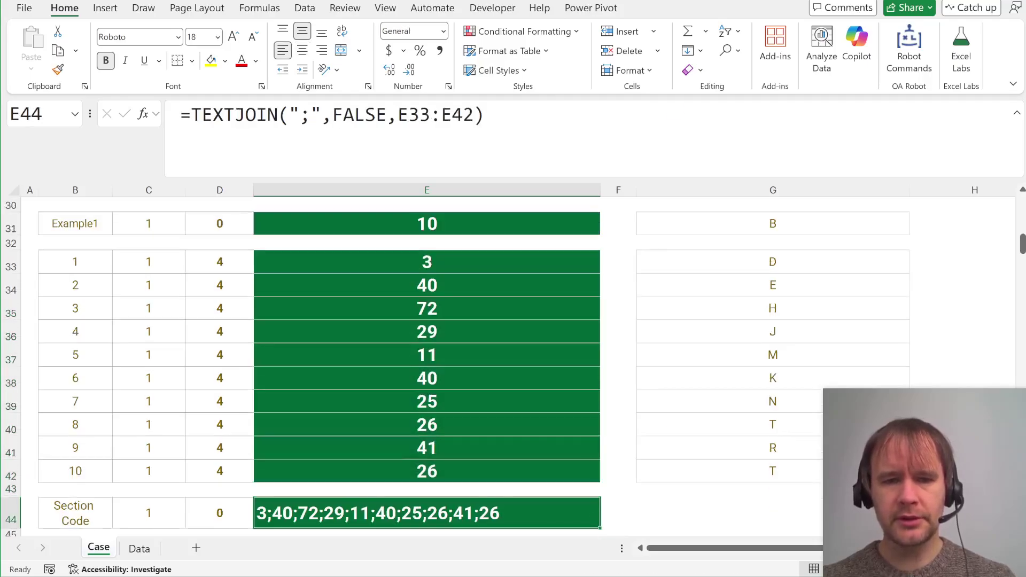
key("ctrl+c")
key("alt+Tab")
key("alt+Tab")
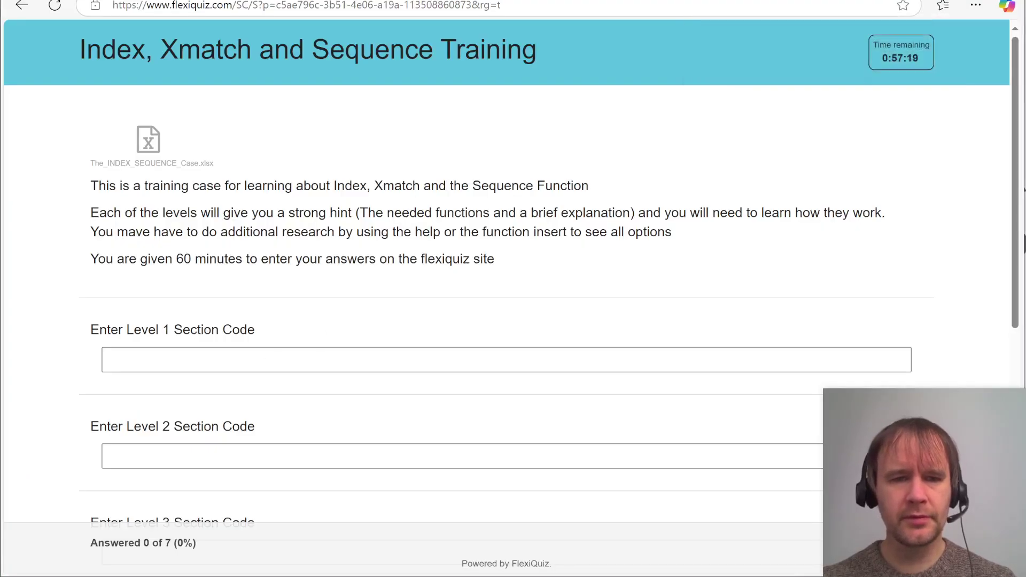
left_click(248, 357)
key("ctrl+v")
key("alt+Tab")
Step: Review the Level 2 INDEX task: range A1:T101 and the example's row and column numbers
scroll(378, 448, "down", 5)
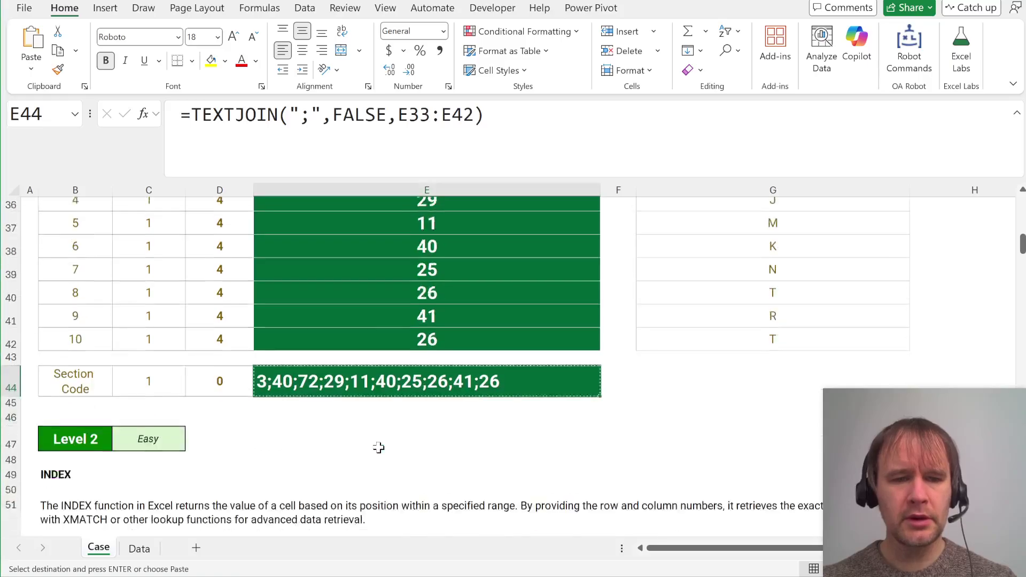
scroll(378, 448, "down", 1)
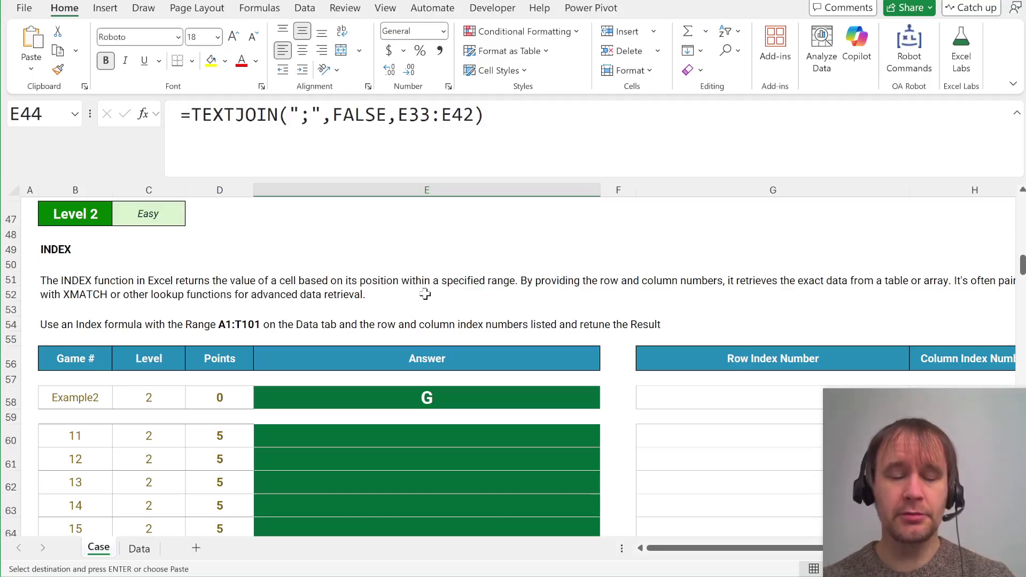
scroll(611, 323, "right", 6)
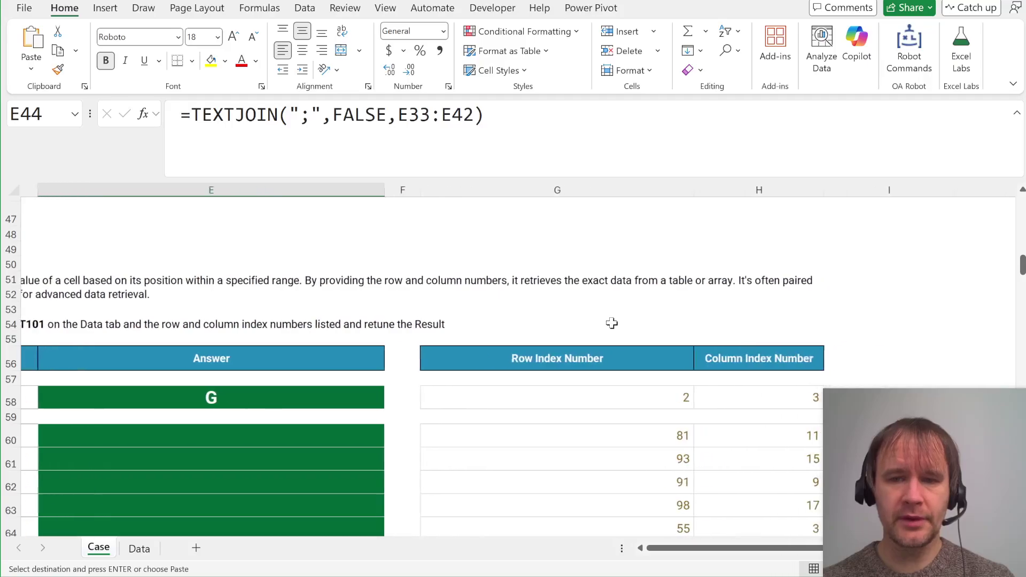
scroll(612, 324, "left", 6)
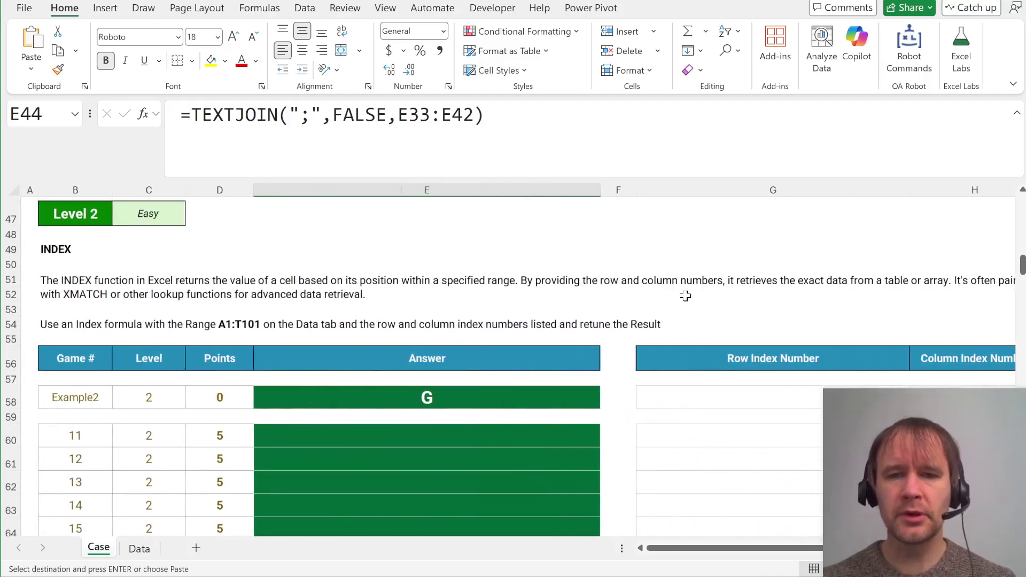
scroll(640, 300, "right", 5)
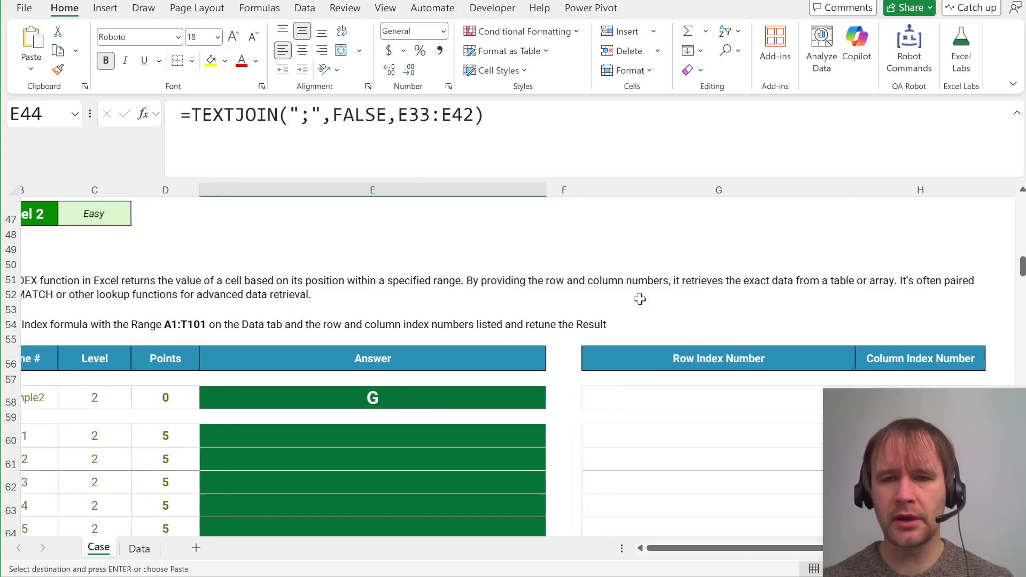
scroll(639, 300, "left", 5)
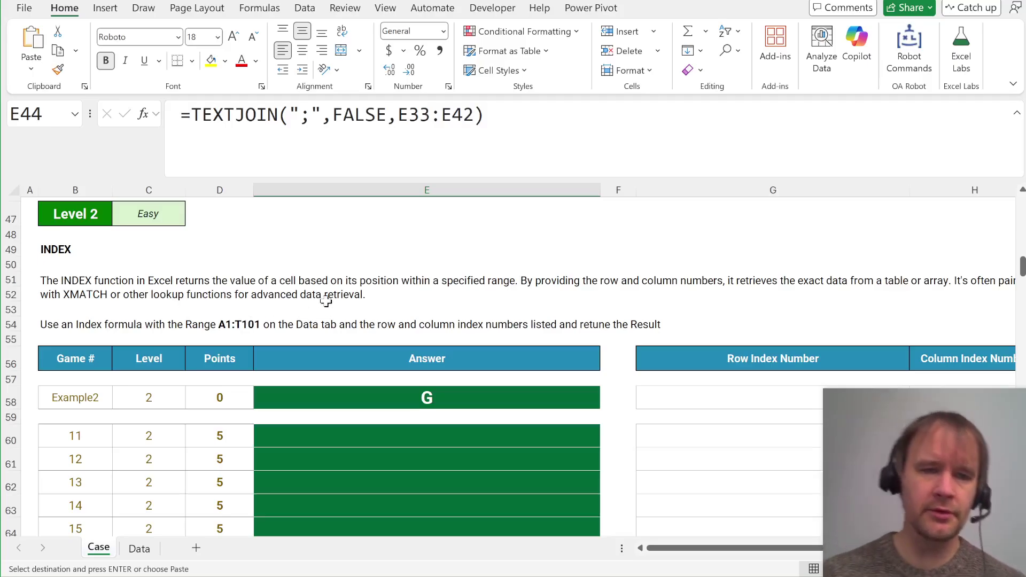
left_click(222, 325)
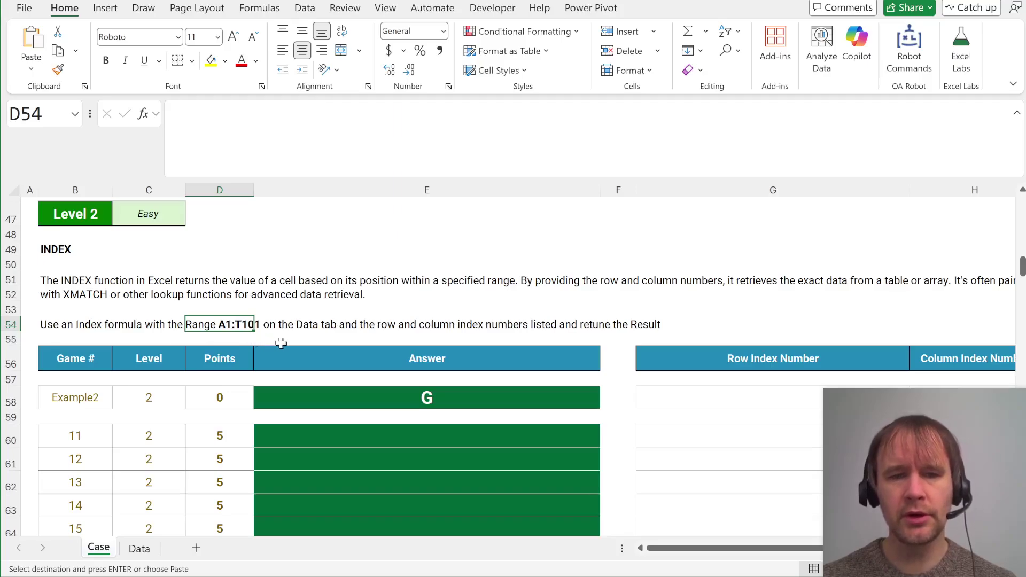
scroll(554, 423, "down", 2)
scroll(554, 426, "right", 1)
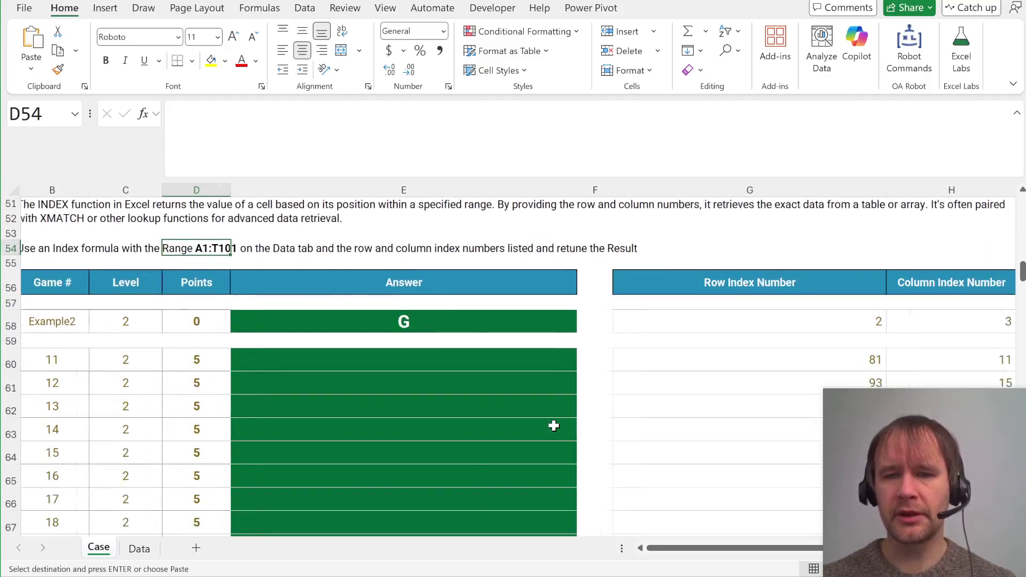
scroll(554, 426, "right", 2)
left_click(659, 317)
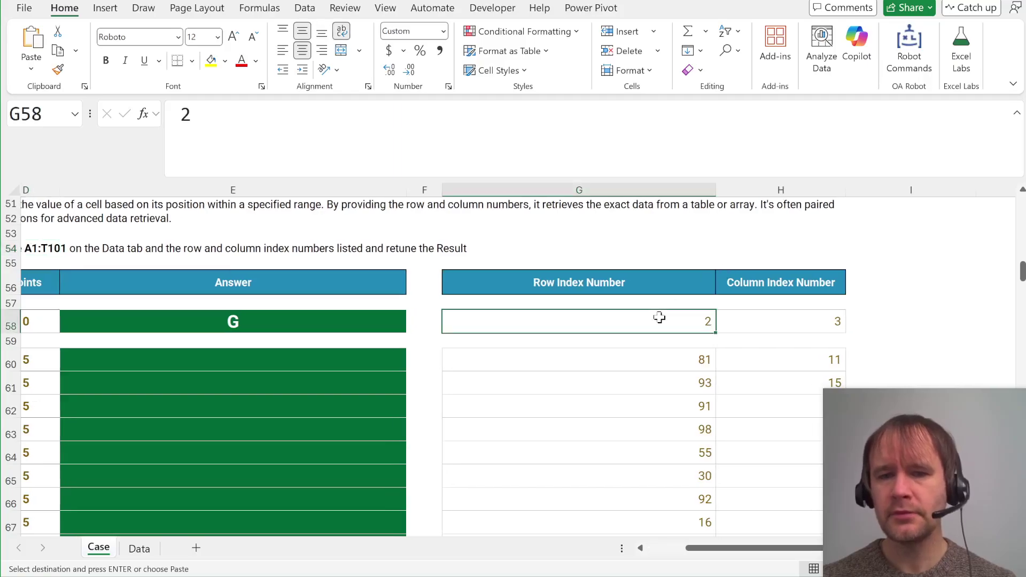
left_click(785, 318)
Step: Select Data!A1:T101, confirm C2 holds G, and return to Case cell E60
key("ctrl+Page_Down")
key("shift+Right")
key("shift+Down")
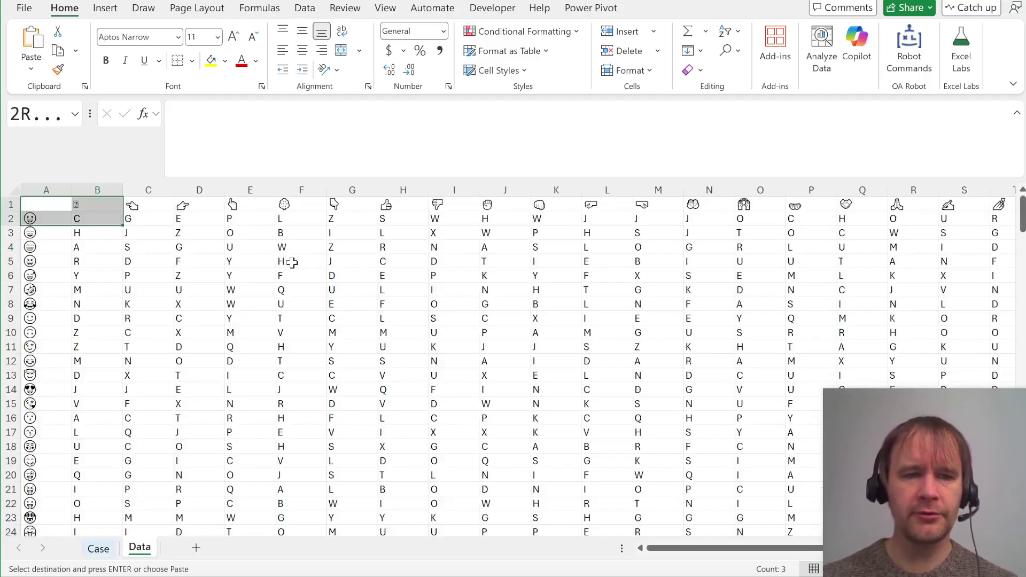
key("ctrl+shift+End")
scroll(475, 368, "down", 3)
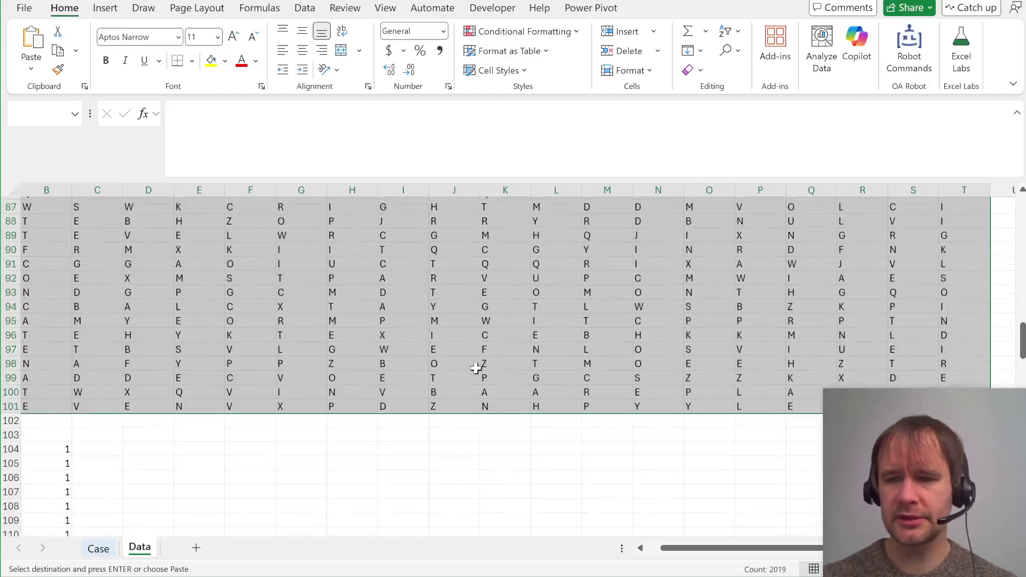
scroll(476, 369, "up", 7)
key("Right")
key("Left")
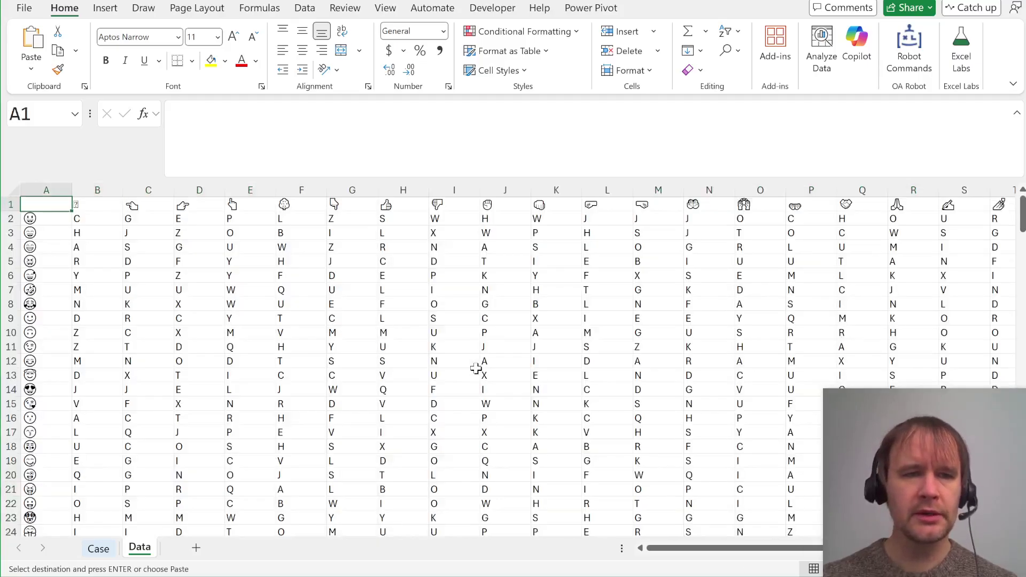
key("Down")
key("Right")
key("Right")
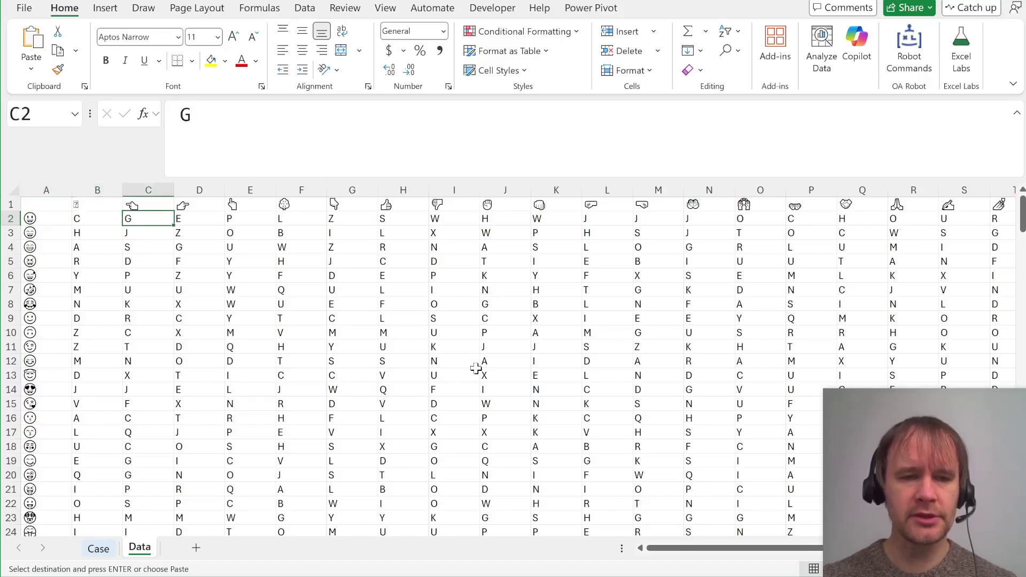
key("ctrl+Page_Up")
key("Left")
key("Left")
key("Left")
key("Left")
key("Right")
key("Down")
key("Down")
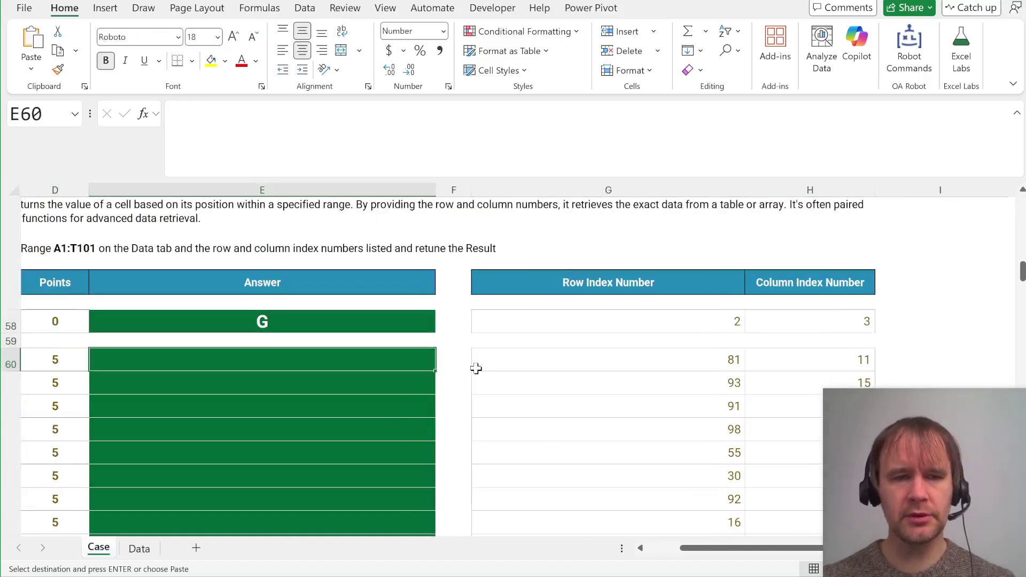
Step: Name the Data sheet's A1:T101 block 'data' via the Name Box
type("=in")
key("Tab")
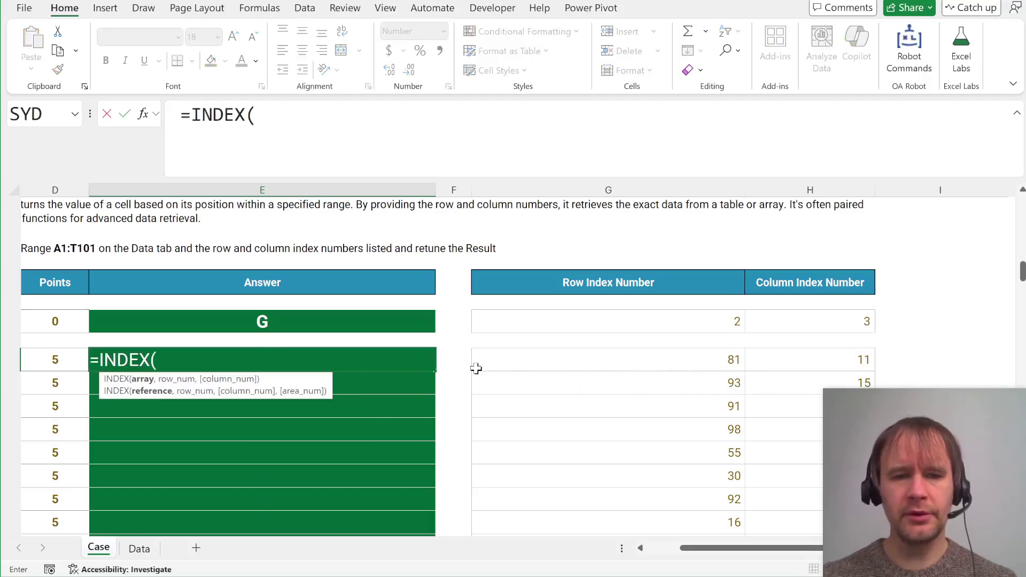
key("ctrl+Page_Down")
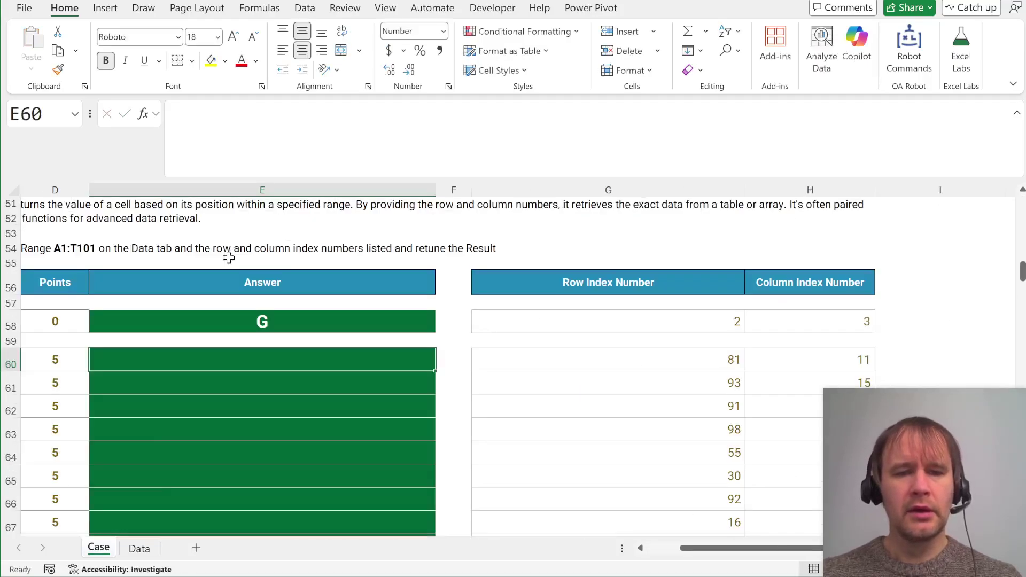
key("ctrl+Page_Down")
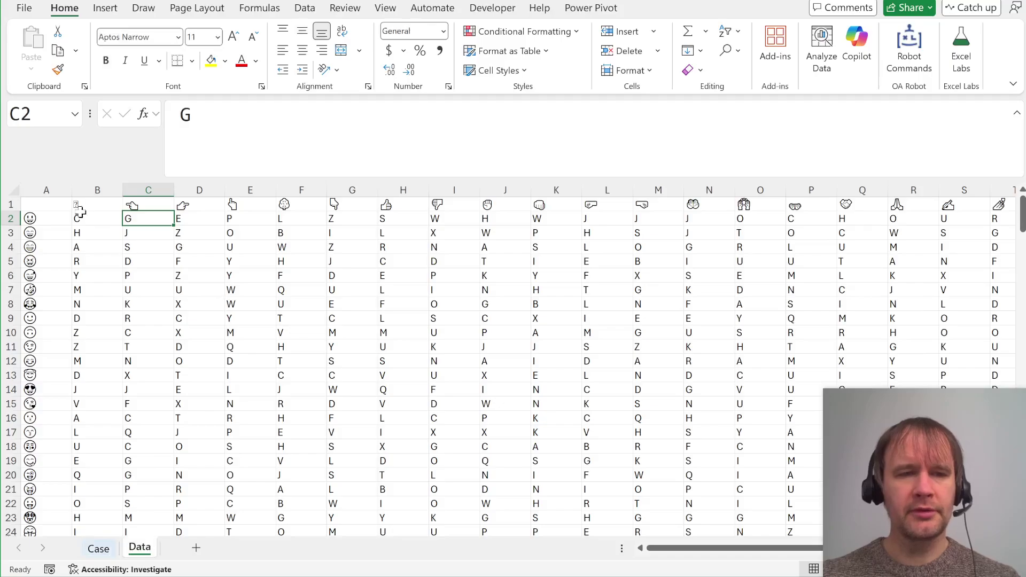
left_click(47, 210)
key("ctrl+shift+Right")
key("ctrl+shift+Down")
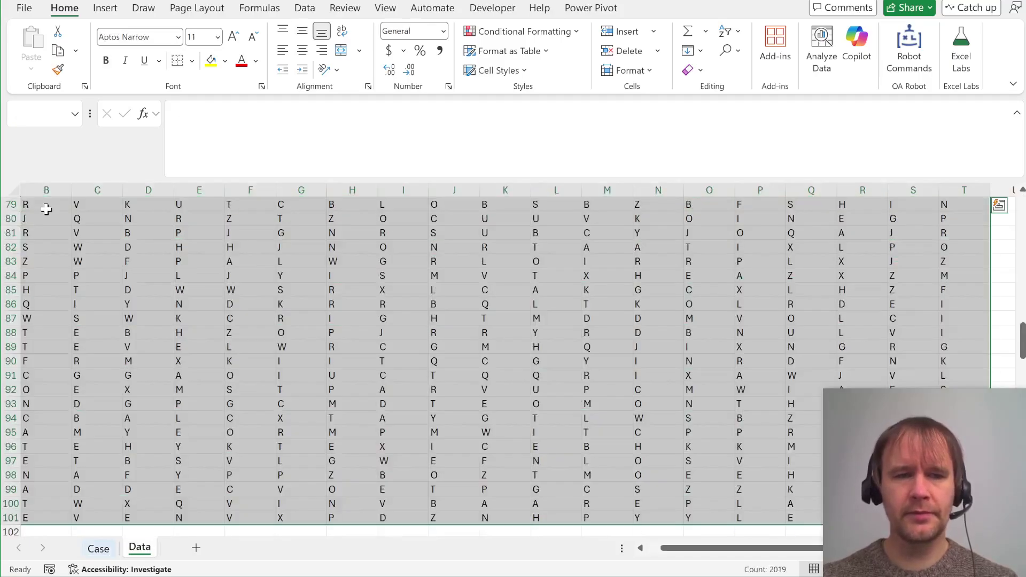
left_click(43, 113)
type("data")
key("Return")
Step: Enter =INDEX(data,G60,H60) in Case cell E60 so it returns U
key("ctrl+Page_Up")
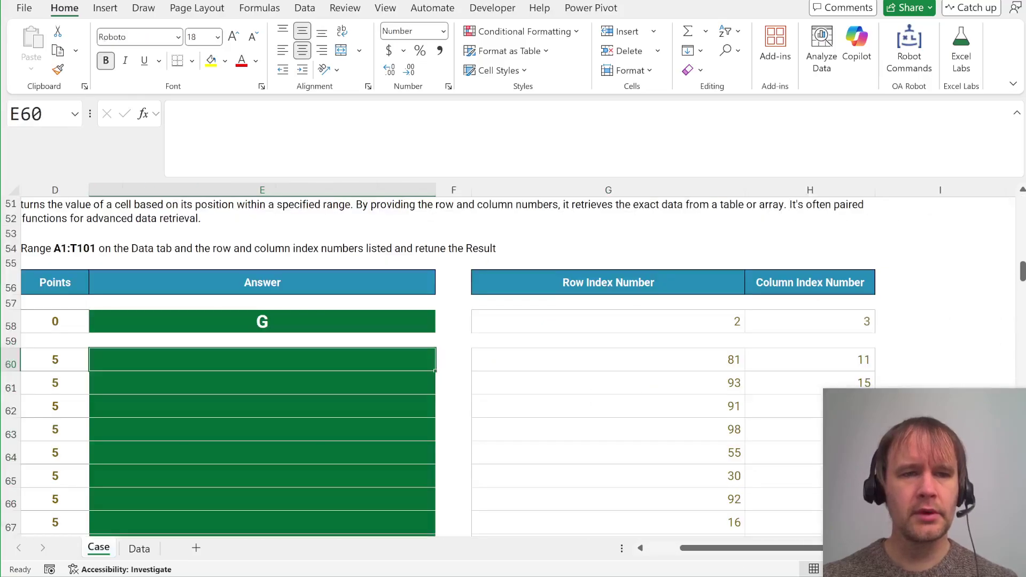
type("=INDEX(")
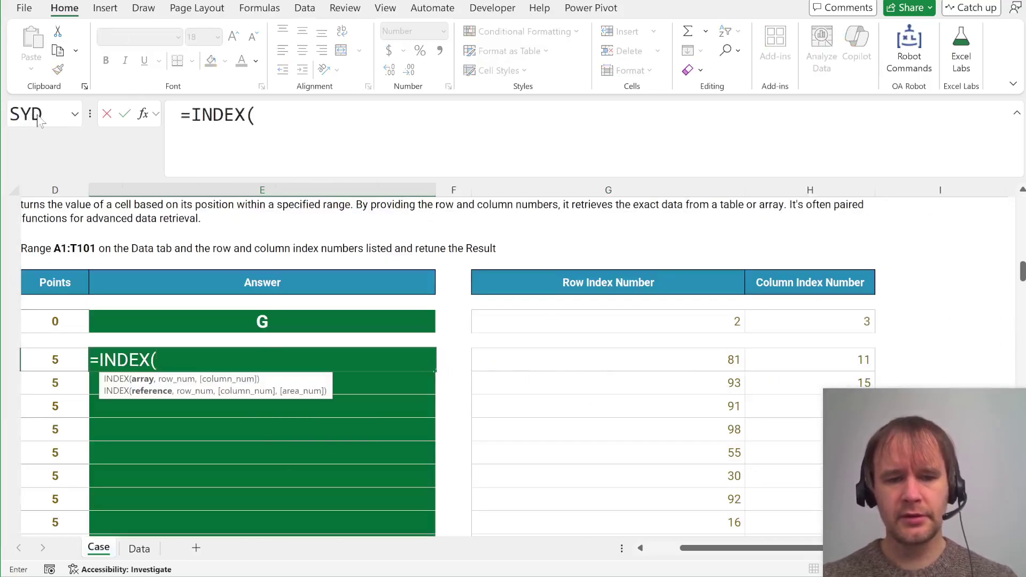
type("data,")
key("Right")
key("Right")
type(",")
key("Left")
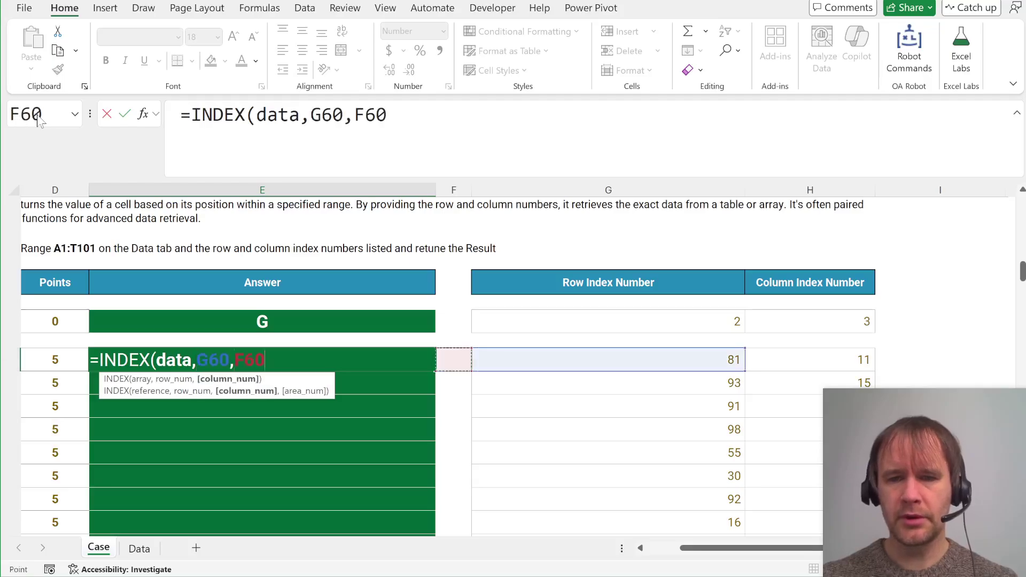
key("Right")
key("Right")
type(")")
key("ctrl+Return")
key("ctrl+c")
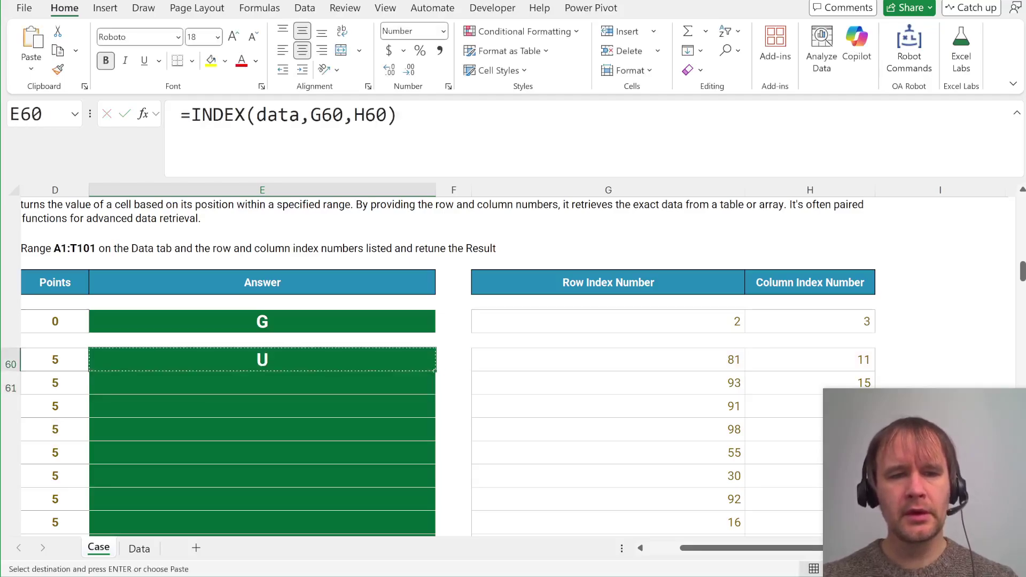
key("Up")
key("Up")
key("ctrl+v")
key("Down")
key("Down")
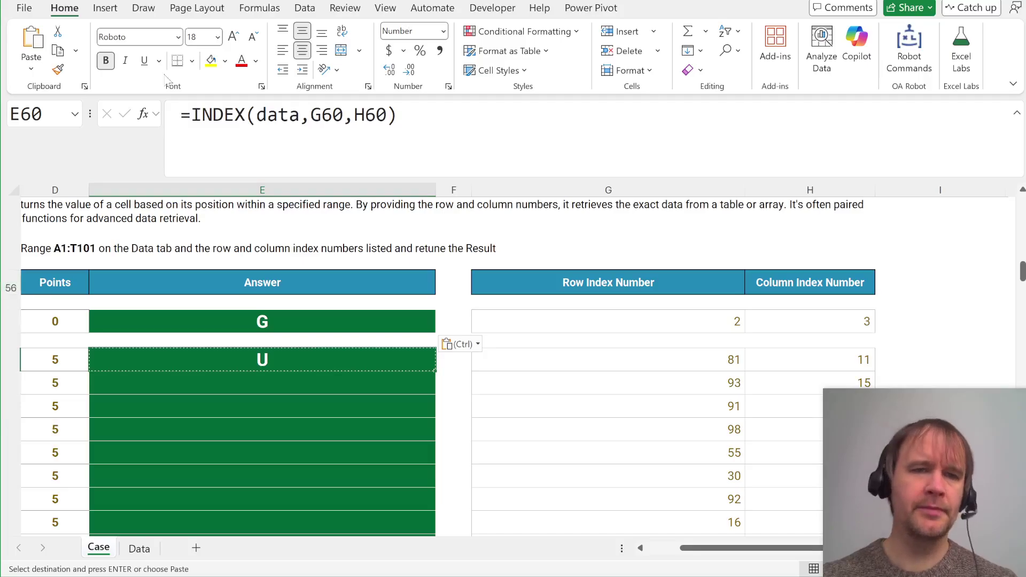
Step: Change E60's range to the absolute reference Data!$A$1:$T$101
double_click(277, 115)
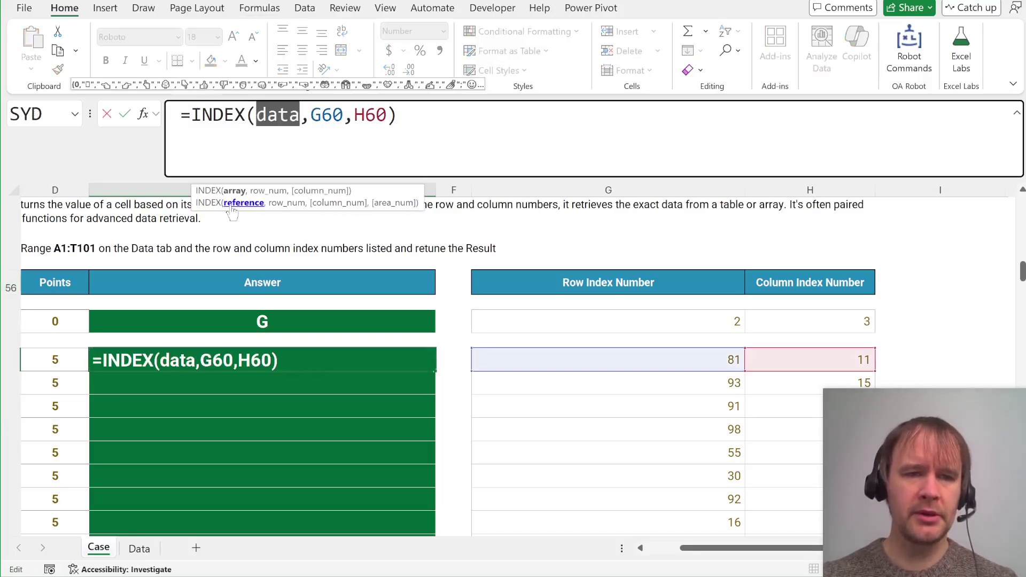
type("A1:")
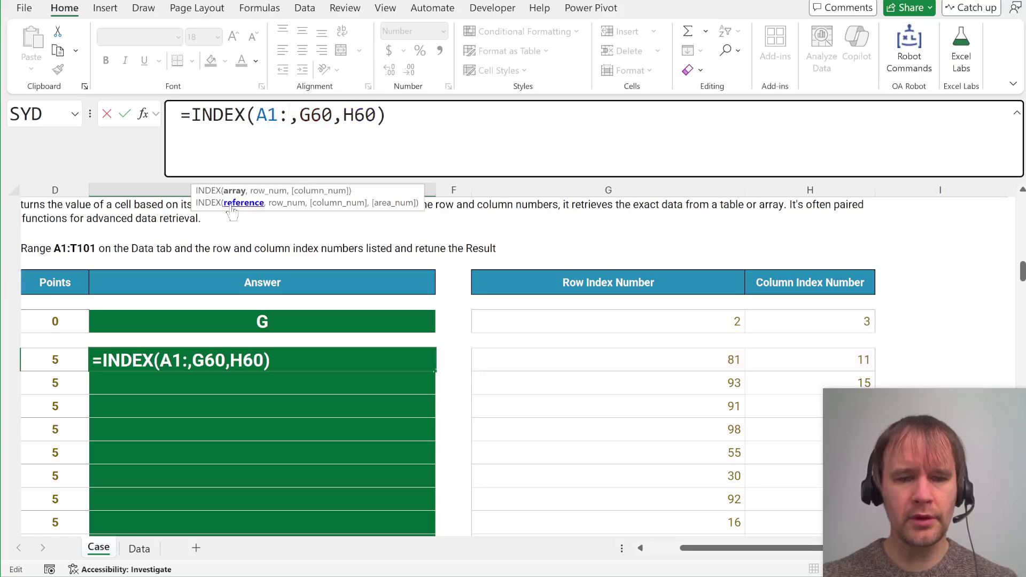
type("T101")
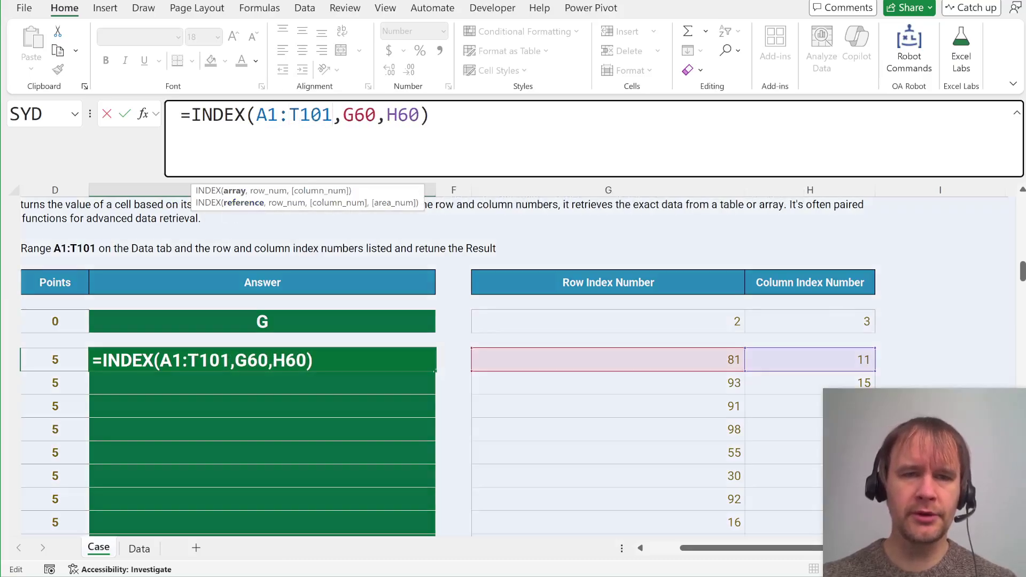
type("Data!")
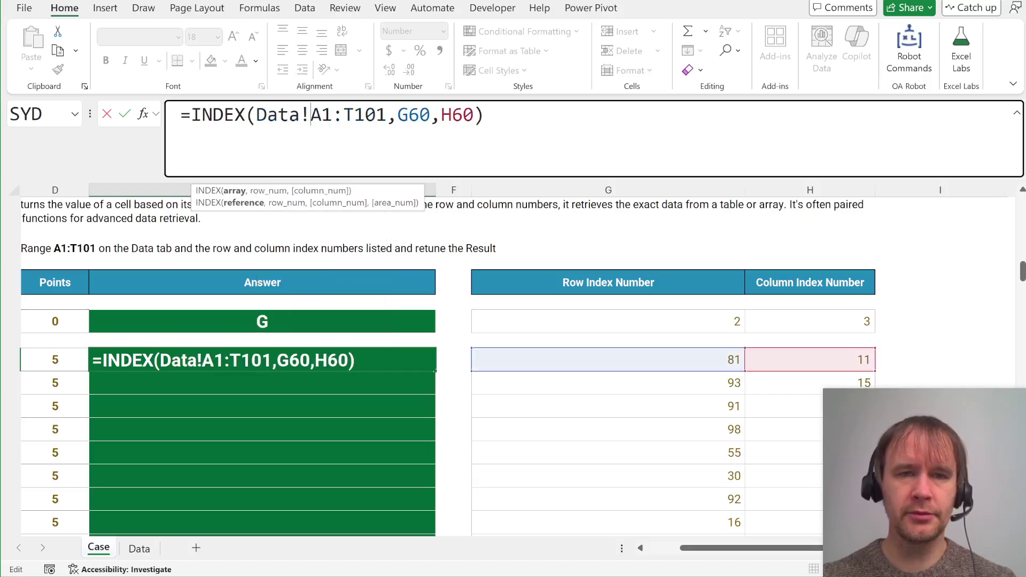
key("BackSpace")
key("BackSpace")
key("BackSpace")
key("BackSpace")
key("BackSpace")
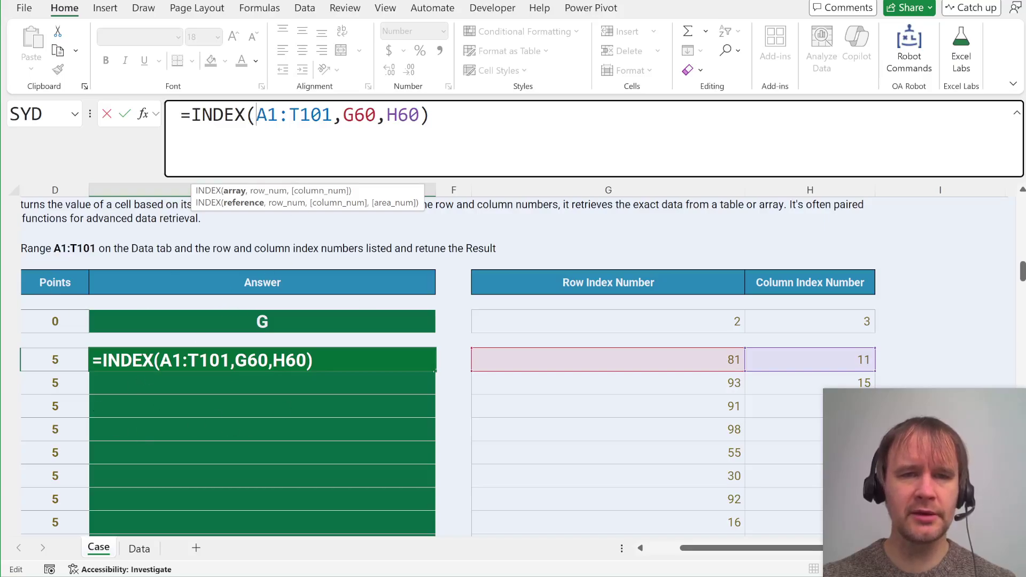
type("Data!")
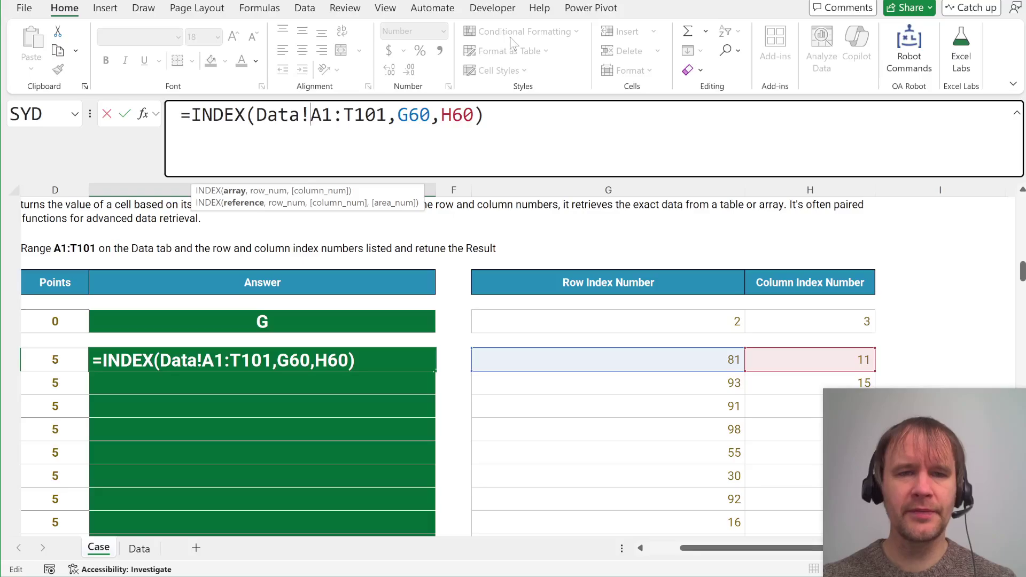
key("Right")
key("Right")
key("shift+Right")
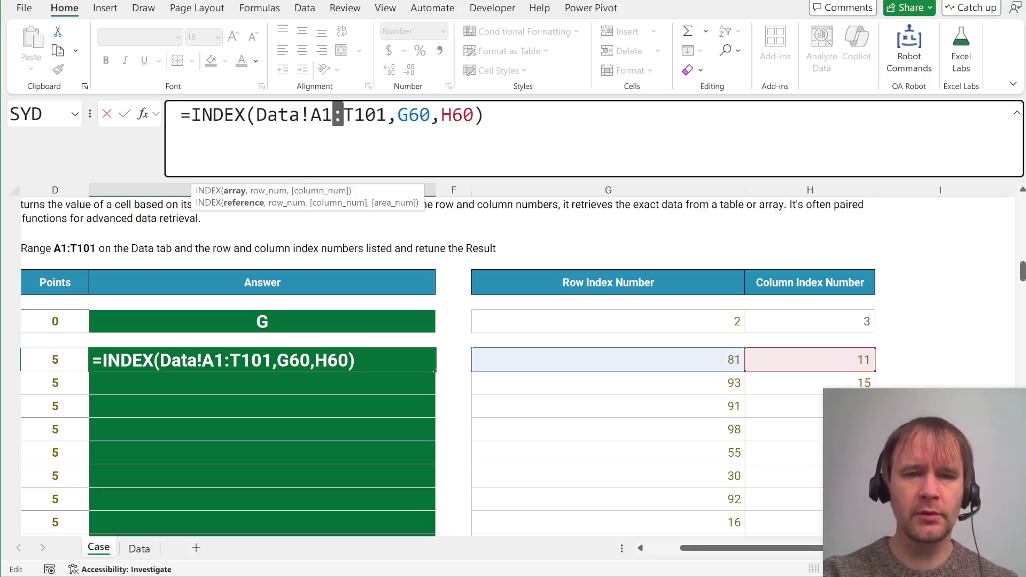
key("F4")
key("ctrl+Return")
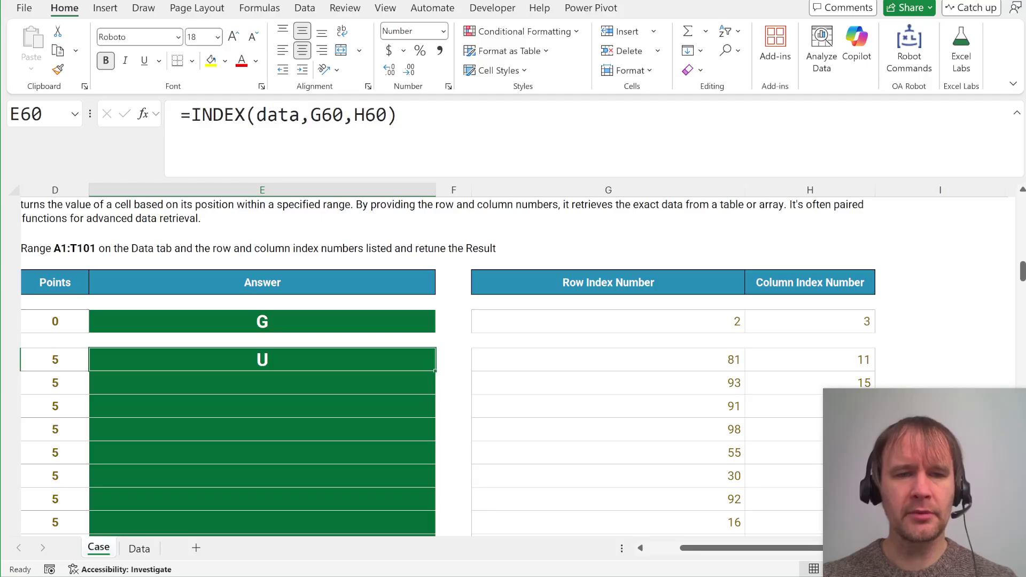
Step: Fill E60's formula down to E79 and copy the section code in E81
key("Left")
key("ctrl+Down")
key("Right")
key("ctrl+shift+Up")
key("ctrl+d")
key("Down")
key("Down")
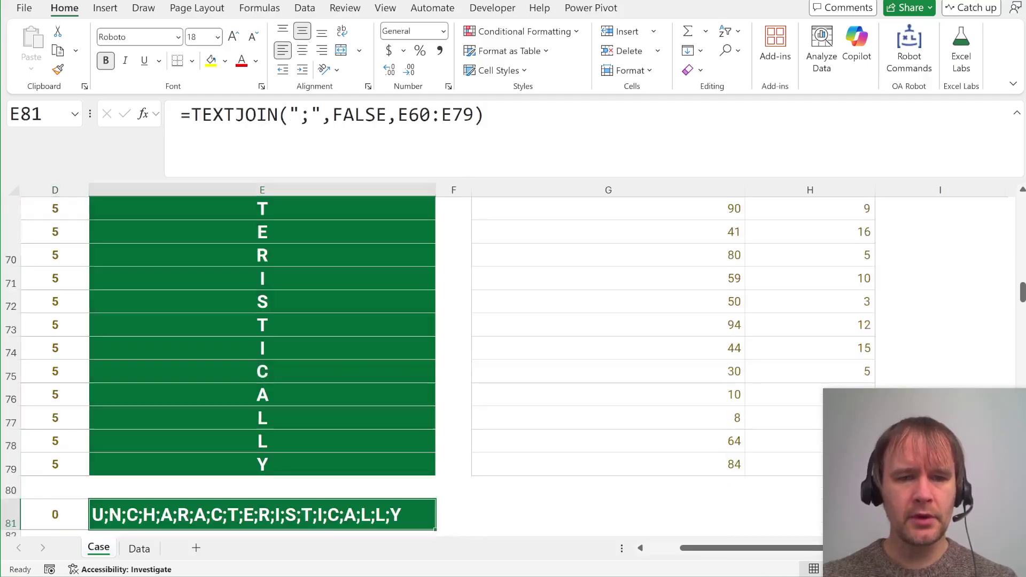
key("ctrl+c")
key("alt+Tab")
key("alt+Tab")
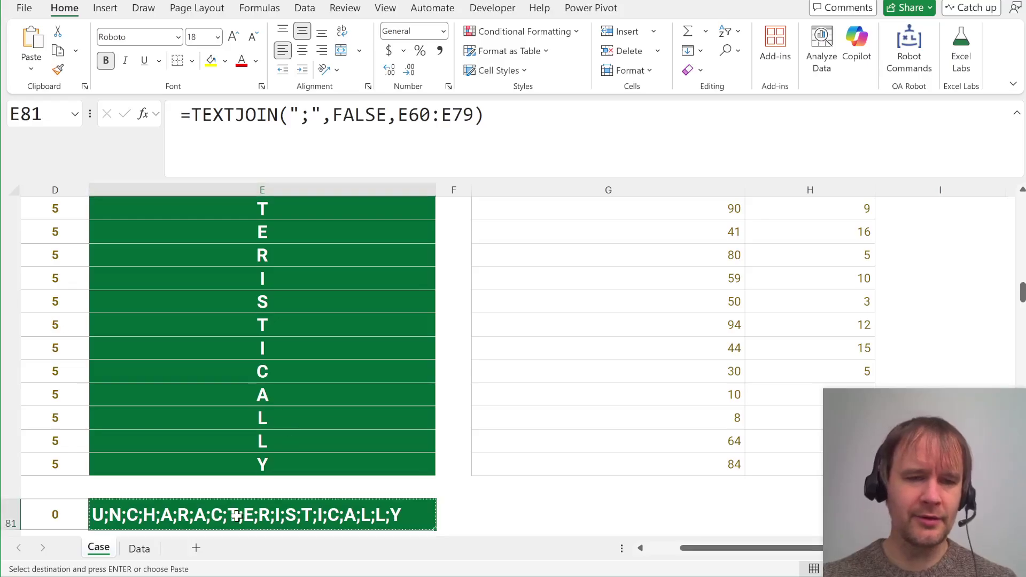
scroll(333, 423, "up", 10)
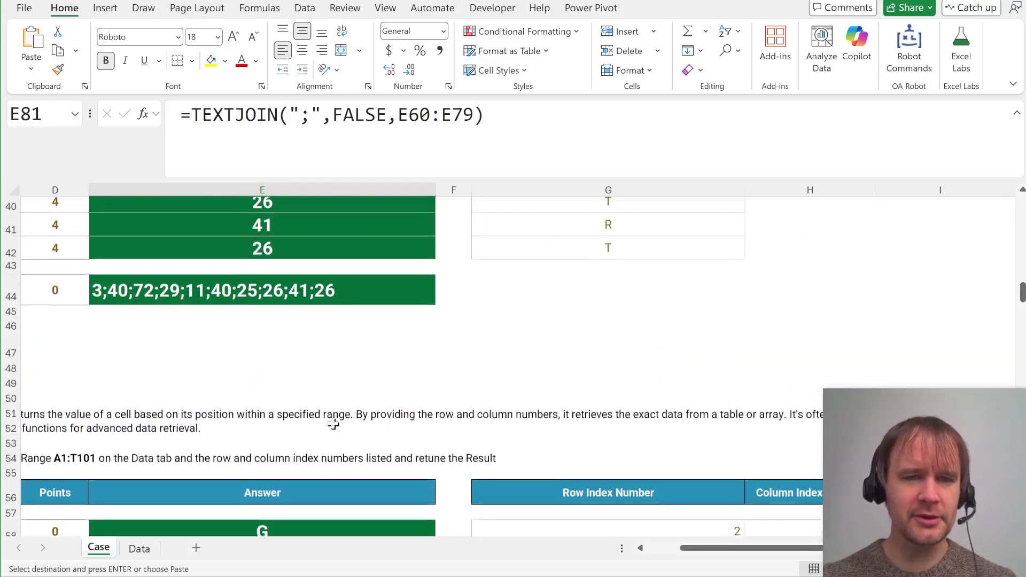
scroll(334, 424, "down", 13)
scroll(333, 424, "down", 1)
scroll(332, 424, "left", 2)
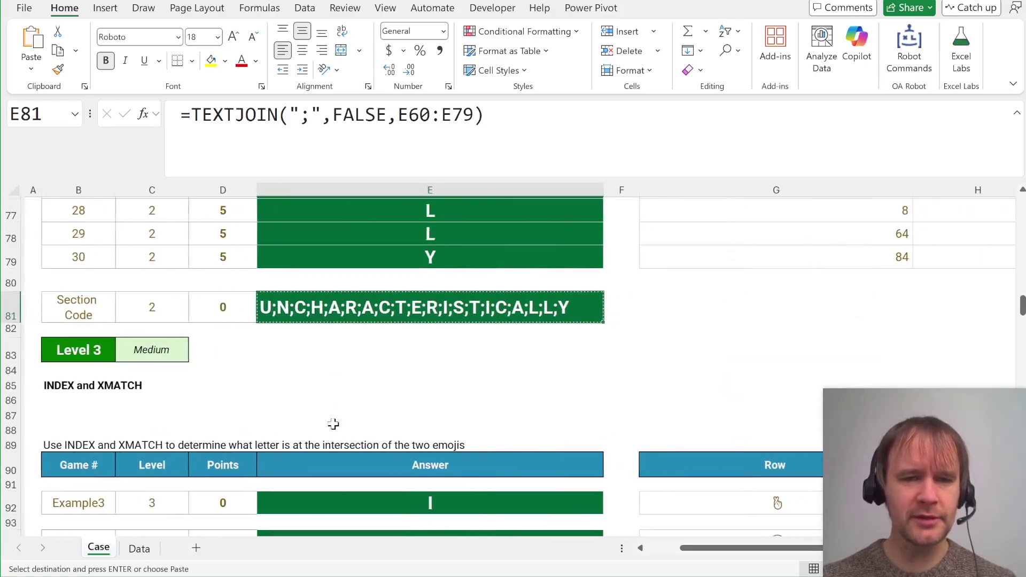
key("alt+Tab")
key("Tab")
key("ctrl+v")
key("alt+Tab")
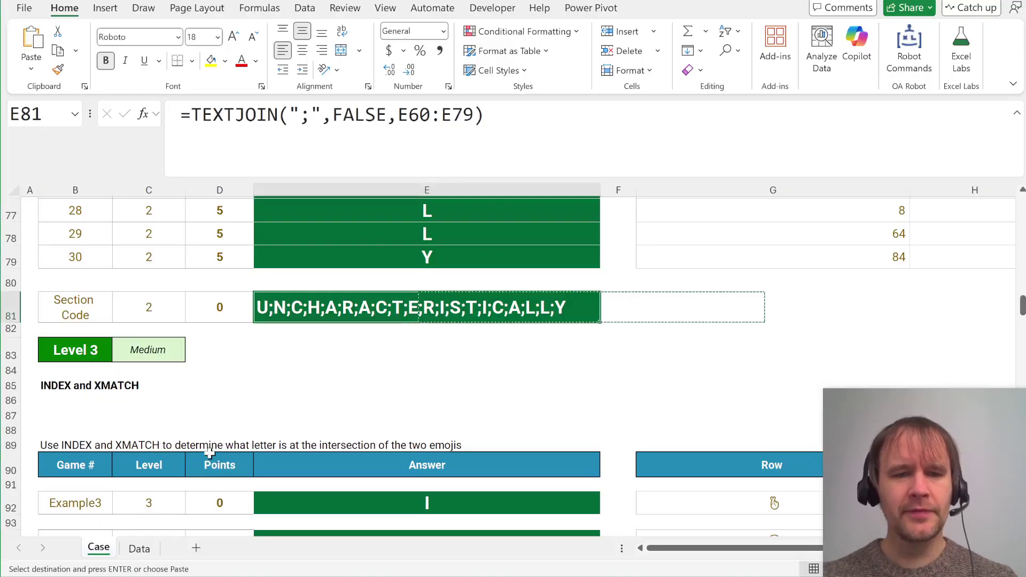
scroll(210, 453, "down", 2)
Step: Inspect how far the Data sheet's emoji column and header row extend
scroll(210, 453, "down", 2)
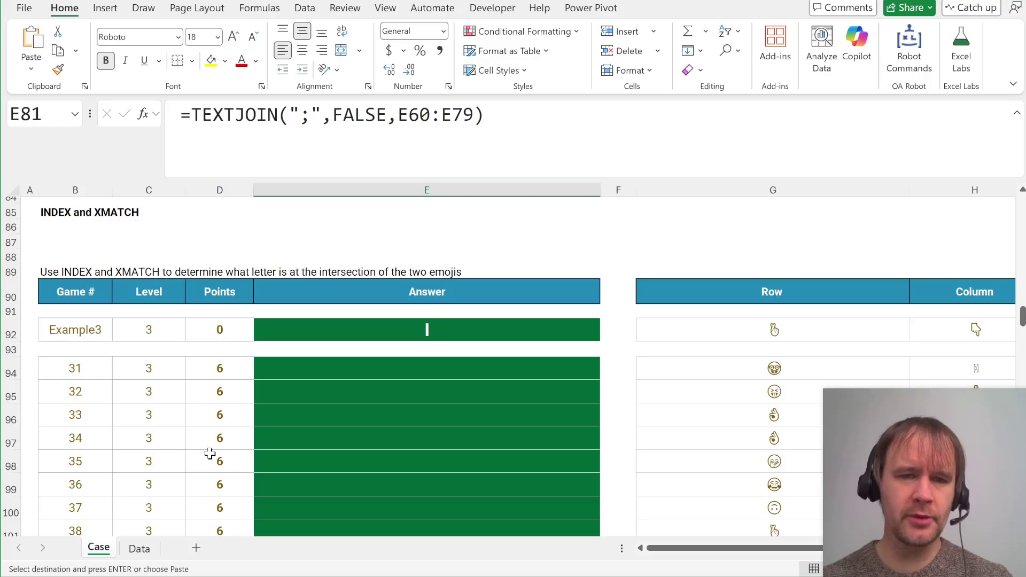
scroll(209, 453, "right", 3)
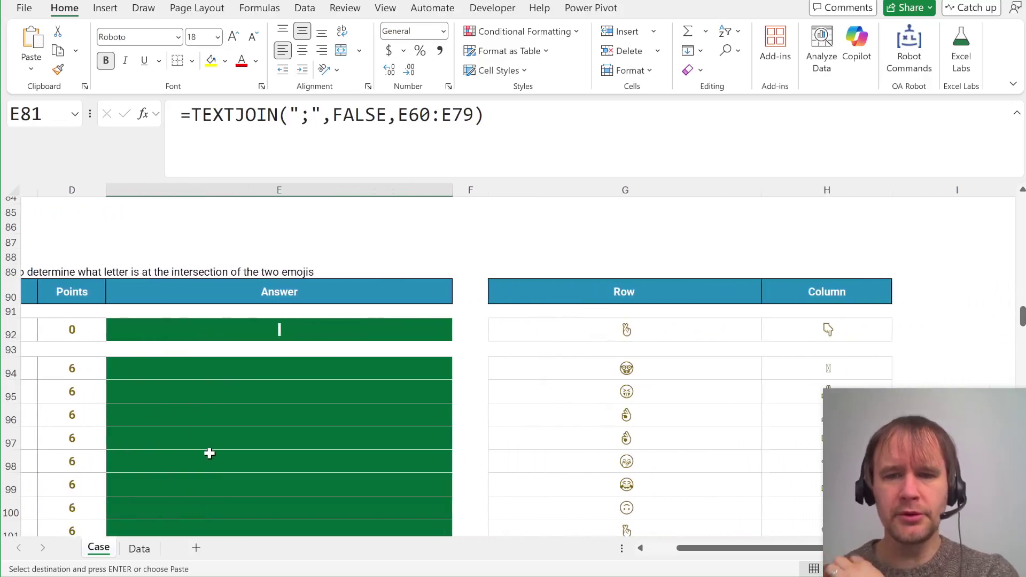
left_click(345, 370)
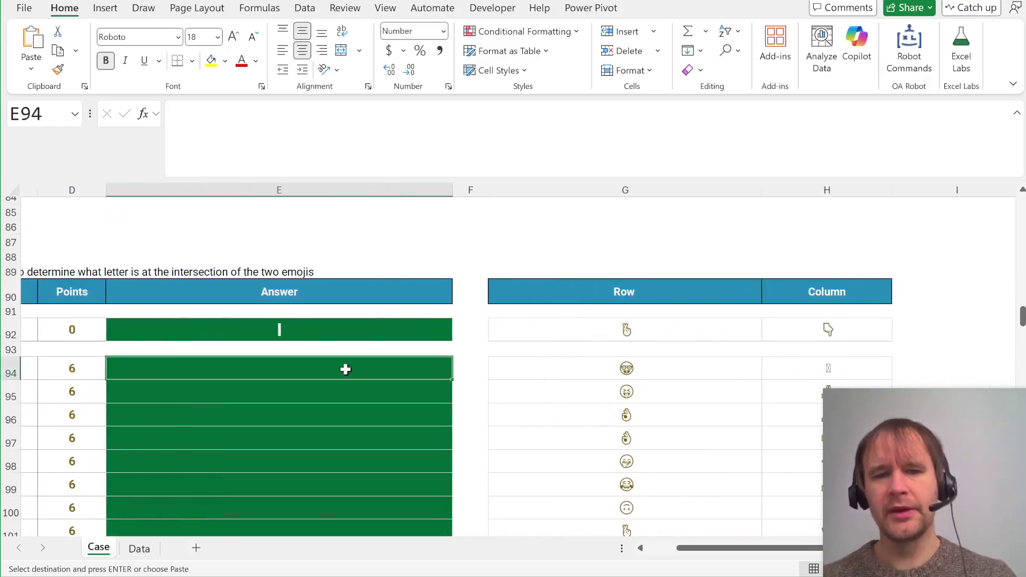
left_click(591, 366)
key("ctrl+[")
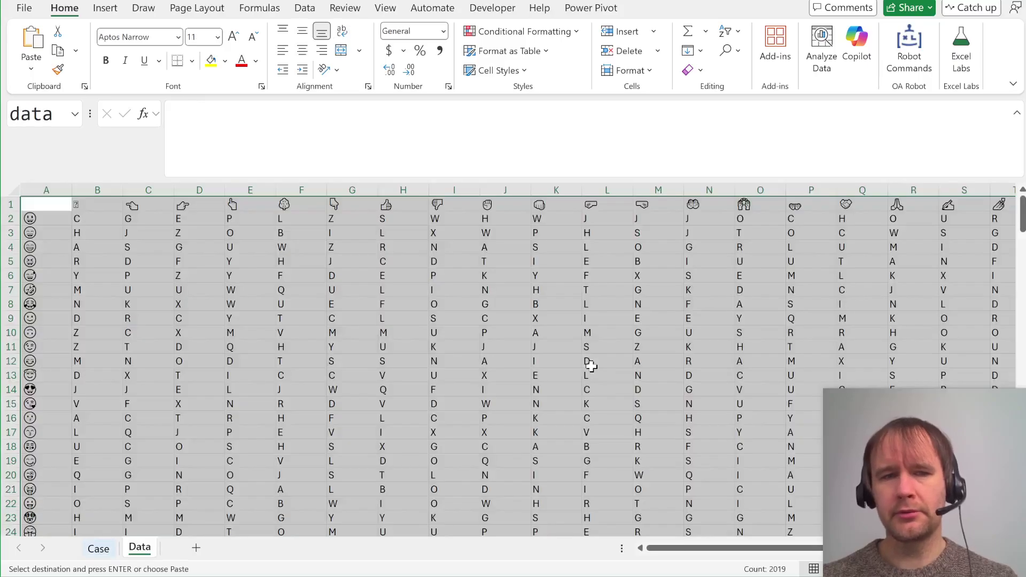
left_click(43, 216)
key("ctrl+shift+Down")
key("ctrl+Home")
key("Right")
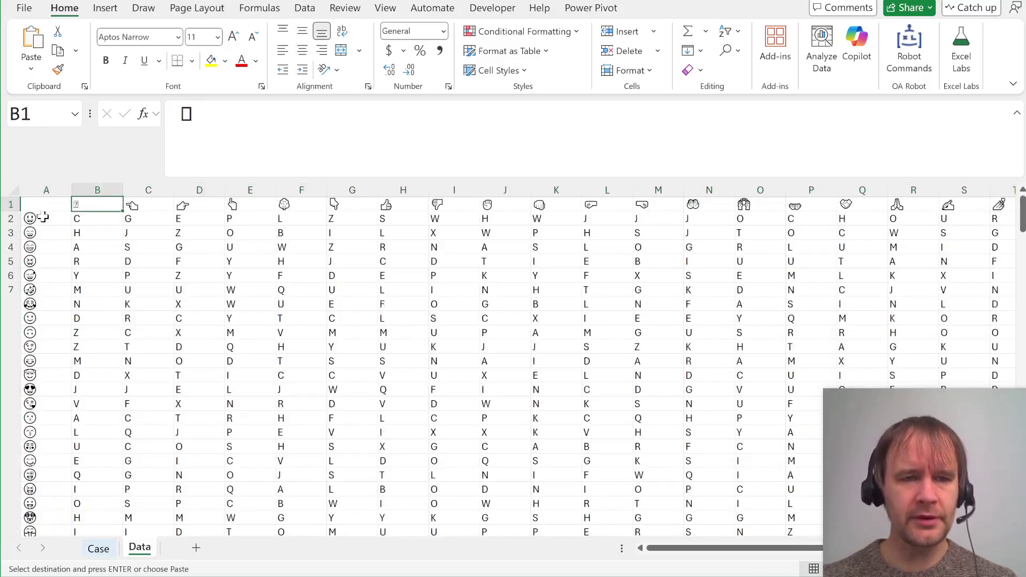
key("shift+space")
key("Home")
key("ctrl+Page_Up")
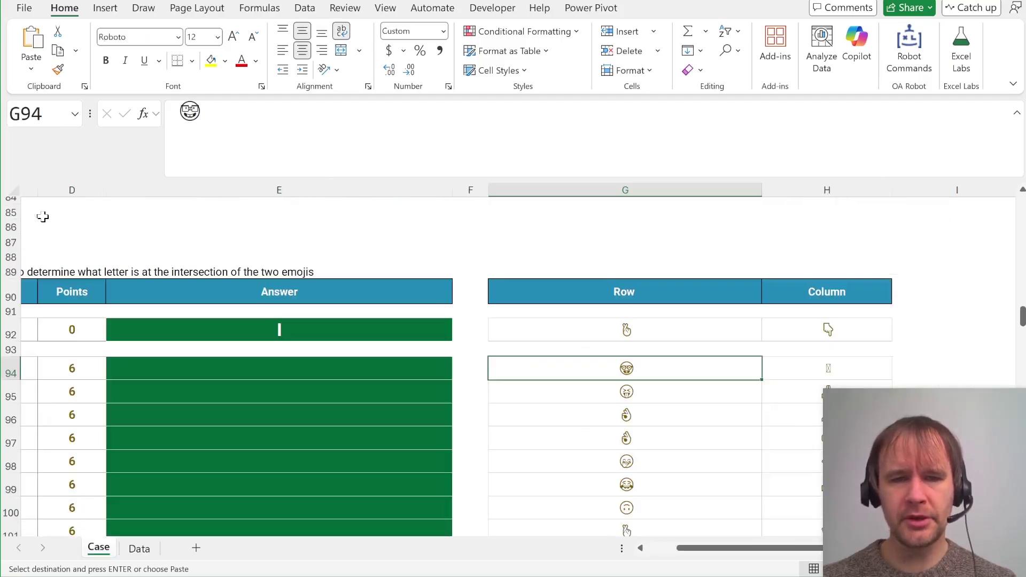
key("Left")
key("Left")
Step: Start E94's formula as =INDEX(data,XMATCH(G94,Data!$A$1:$A$101) for the row position
type("=ind")
key("Tab")
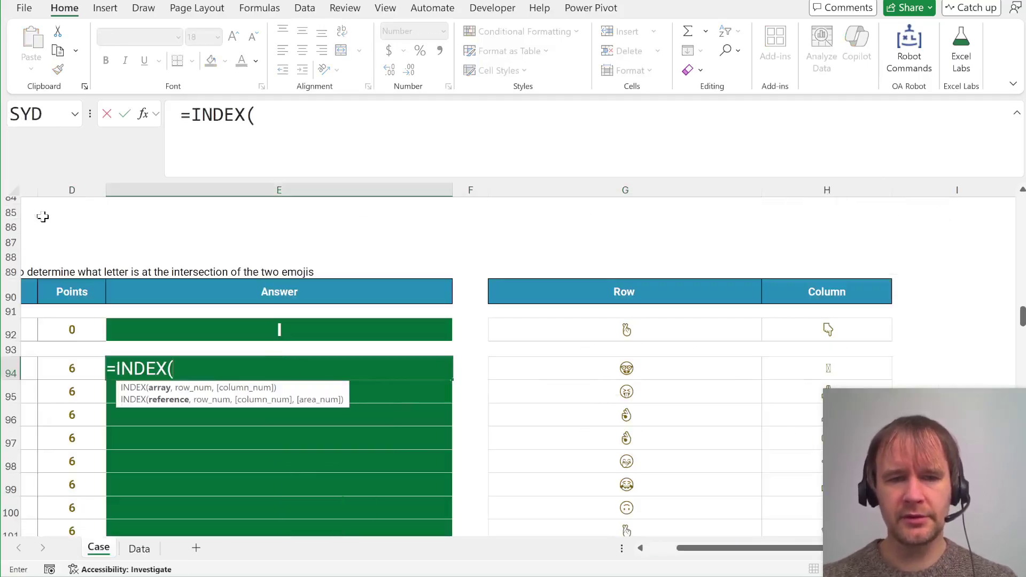
type("da")
key("Tab")
type(",xm")
key("Tab")
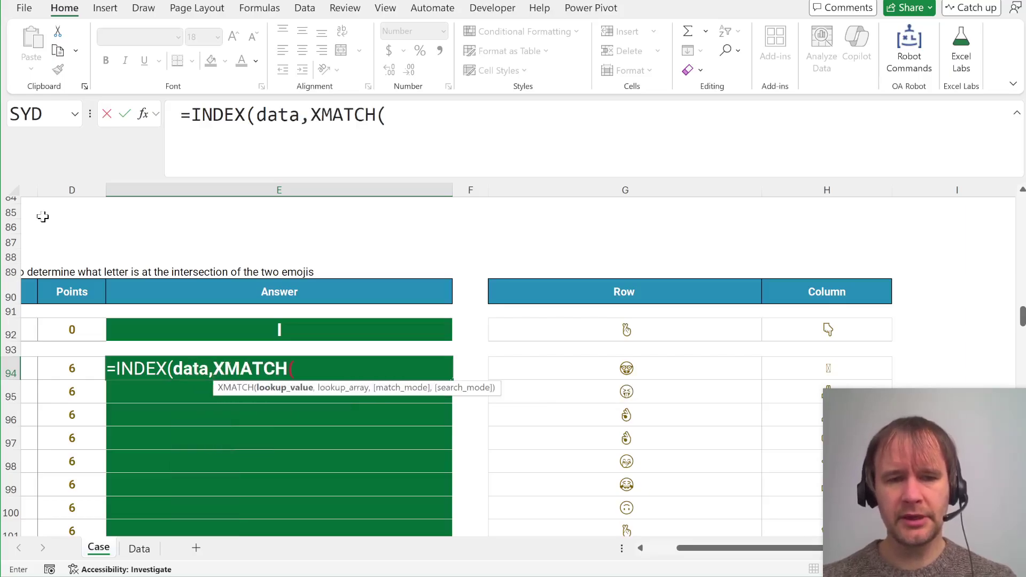
key("Right")
key("Right")
type(",")
key("ctrl+Page_Down")
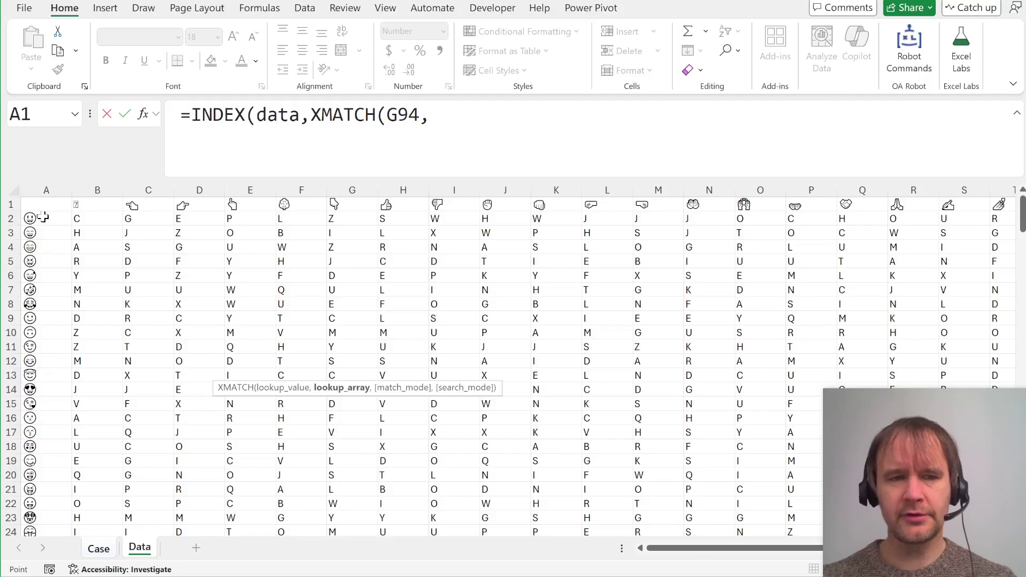
left_click(39, 204)
key("shift+Down")
key("ctrl+shift+Down")
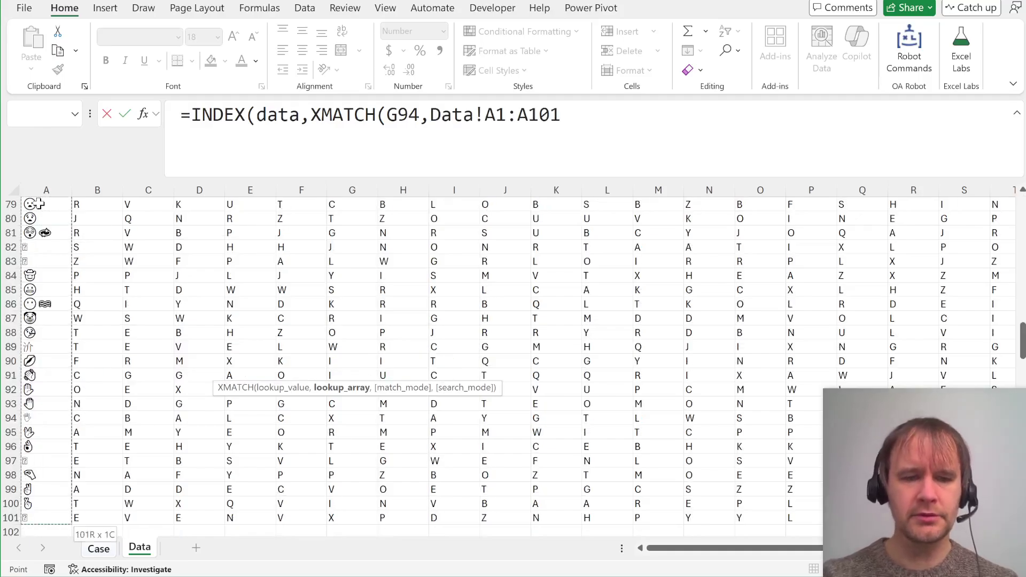
key("F4")
Step: Complete E94's formula with XMATCH(H94,Data!$A$1:$T$1) as the column position
type("),xm")
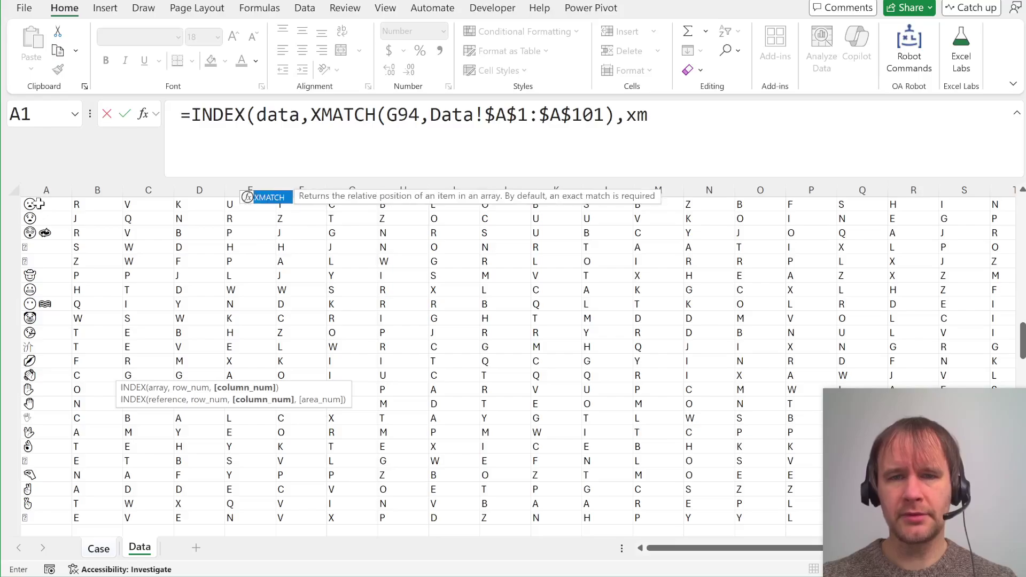
key("Tab")
key("ctrl+Page_Up")
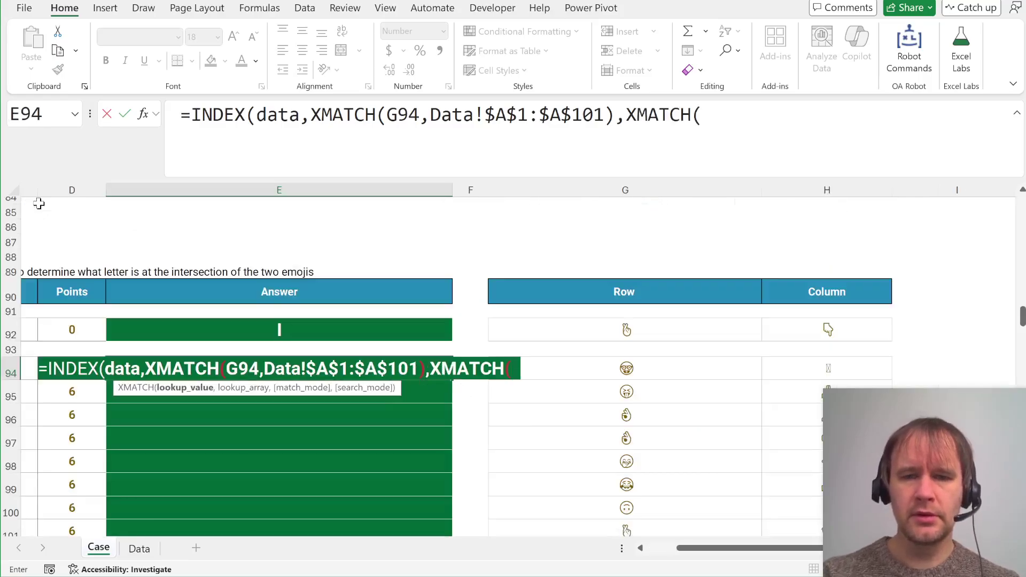
type("H94,")
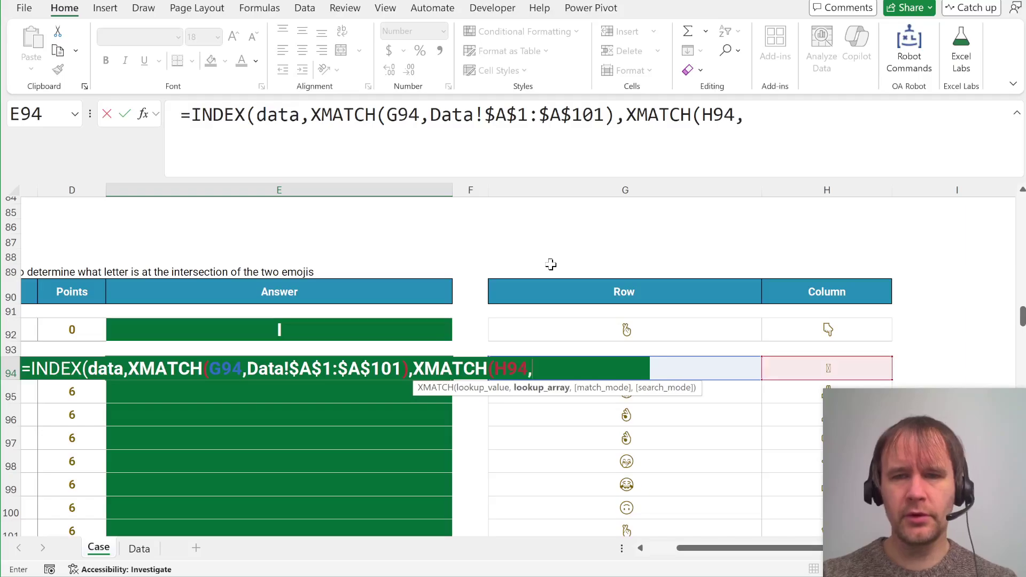
key("ctrl+Page_Down")
left_click(140, 289)
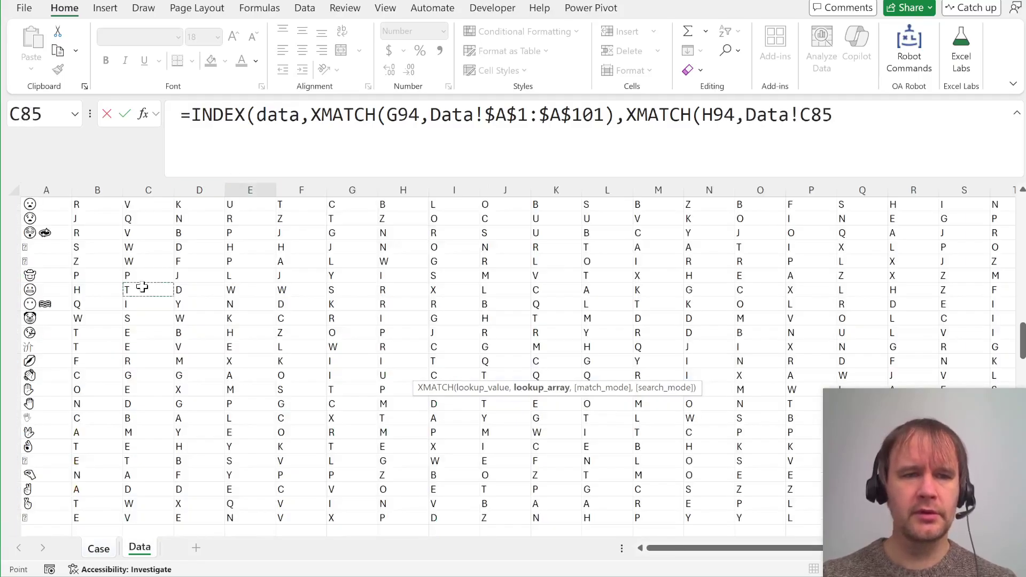
key("ctrl+Left")
key("ctrl+Up")
key("Up")
key("ctrl+shift+Right")
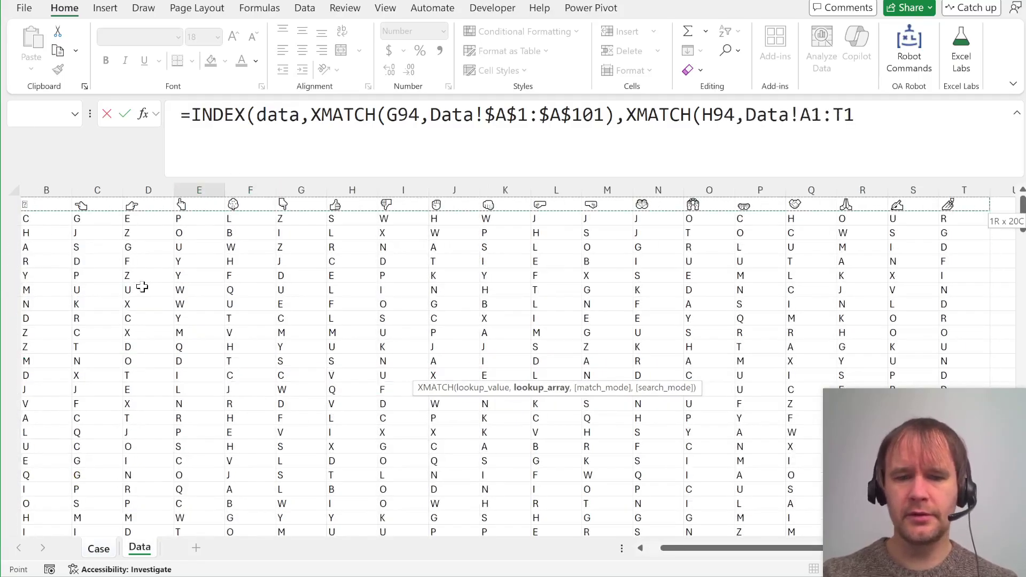
key("F4")
type(")")
key("Return")
Step: Copy E94's formula down through E113 and copy the joined Level 3 code in E115
key("Up")
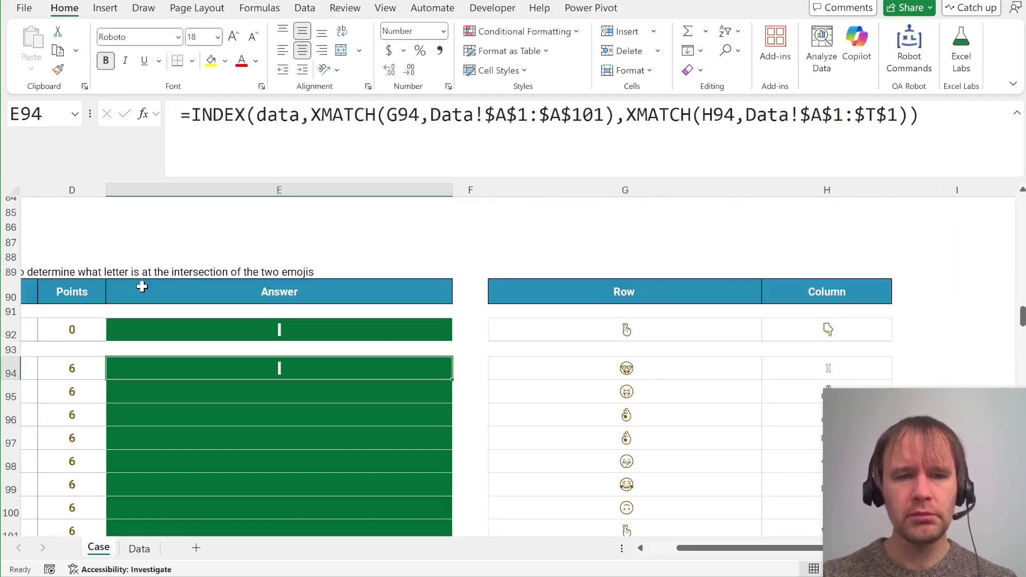
key("ctrl+c")
key("Up")
key("Up")
key("ctrl+v")
key("Down")
key("Down")
key("Left")
key("ctrl+Down")
key("Right")
key("ctrl+shift+Up")
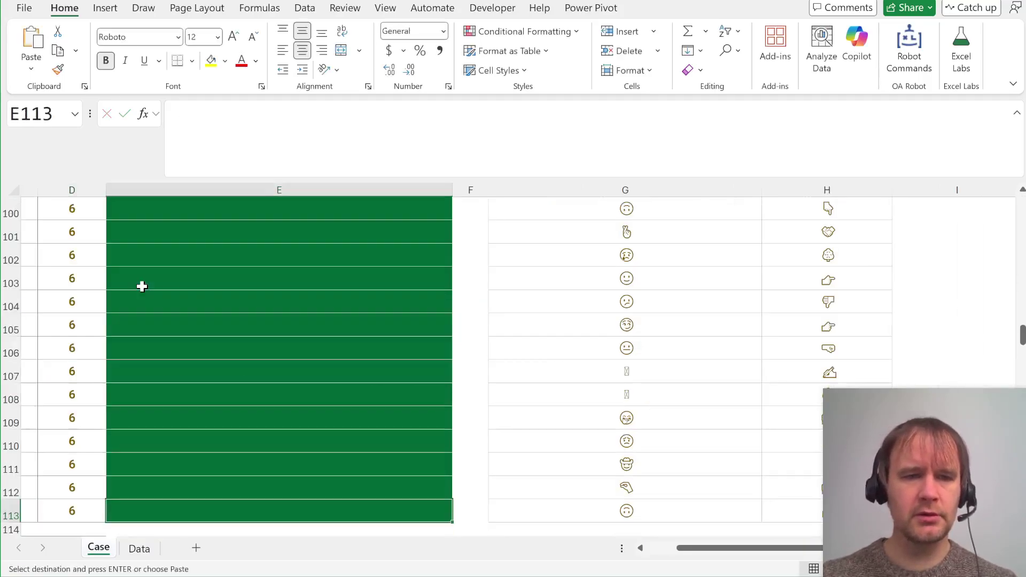
key("Return")
key("Down")
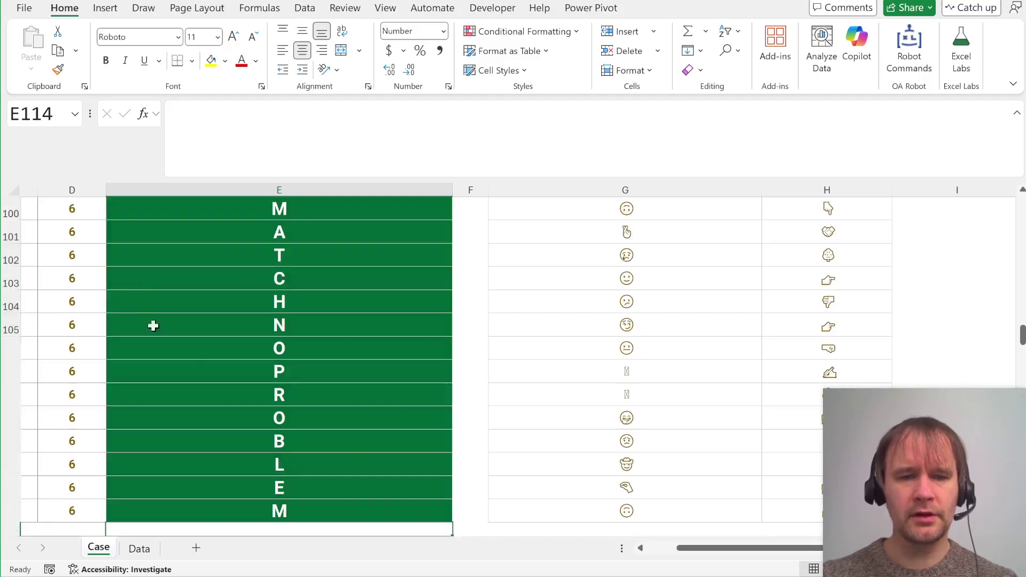
scroll(231, 410, "down", 2)
key("Down")
key("ctrl+c")
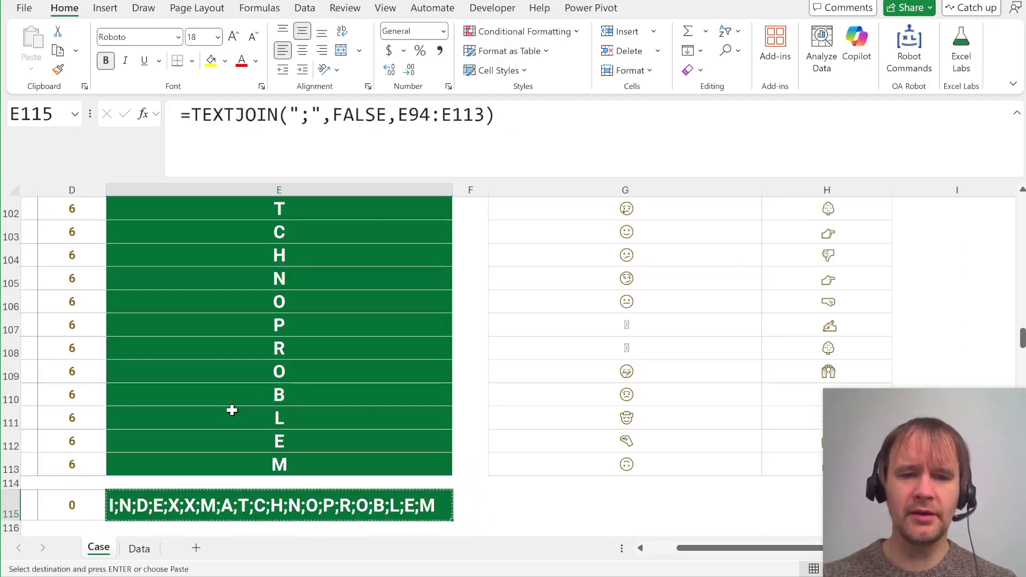
Step: Paste I;N;D;E;X;X;M;A;T;C;H;N;O;P;R;O;B;L;E;M into FlexiQuiz's Level 3 field and return to Excel
key("alt+Tab")
scroll(201, 510, "down", 2)
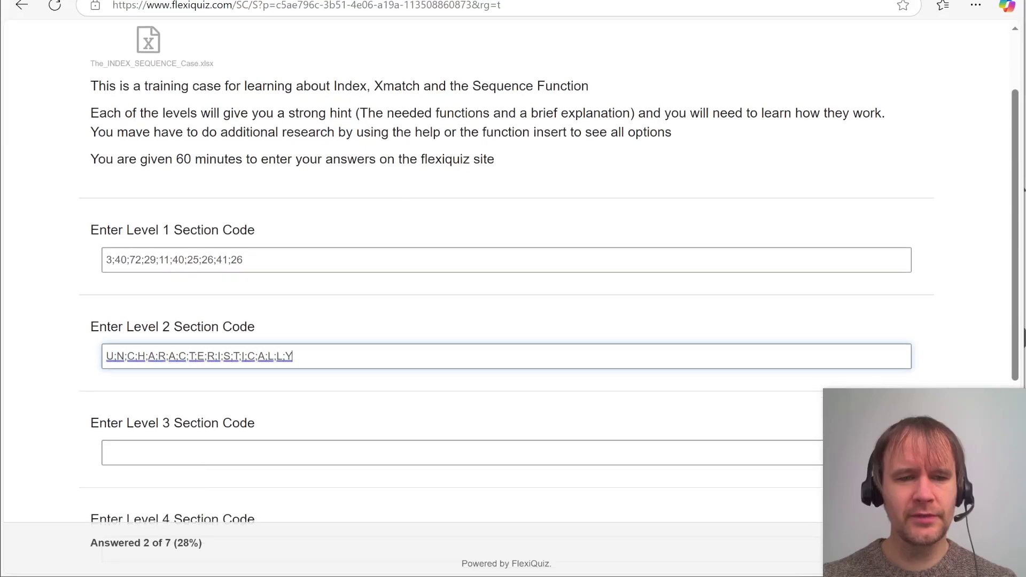
key("Tab")
key("ctrl+v")
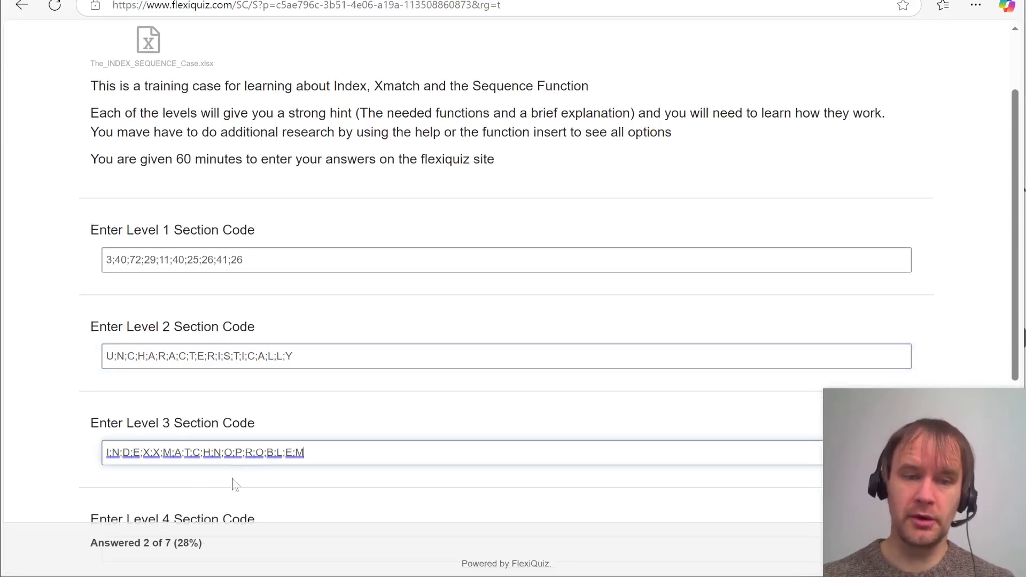
key("alt+Tab")
scroll(281, 414, "down", 3)
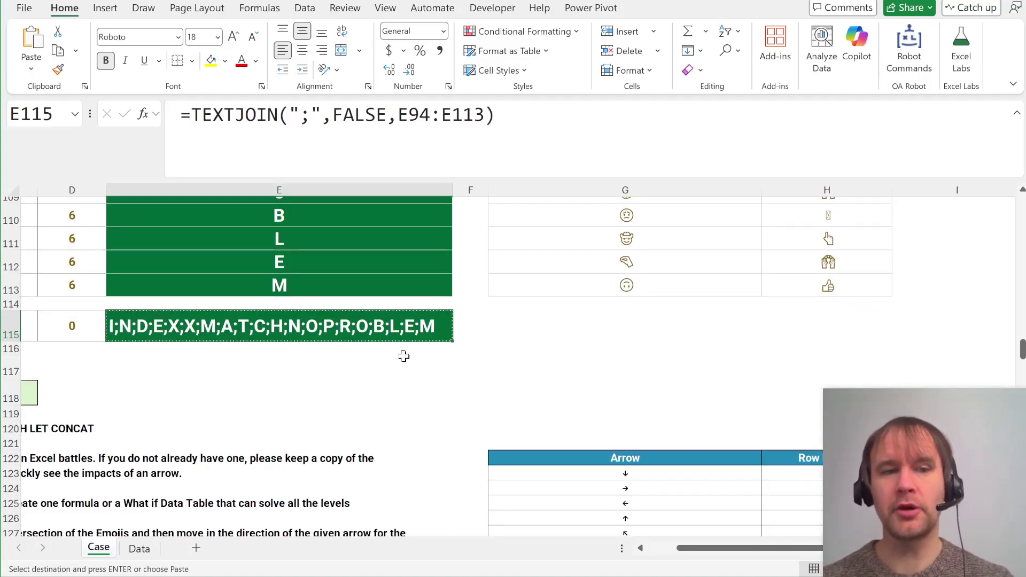
Step: Scroll to Level 4, read B122's instructions and select the arrow impact table G122:I130
scroll(403, 355, "down", 3)
scroll(403, 355, "left", 2)
scroll(403, 355, "left", 1)
scroll(403, 355, "up", 2)
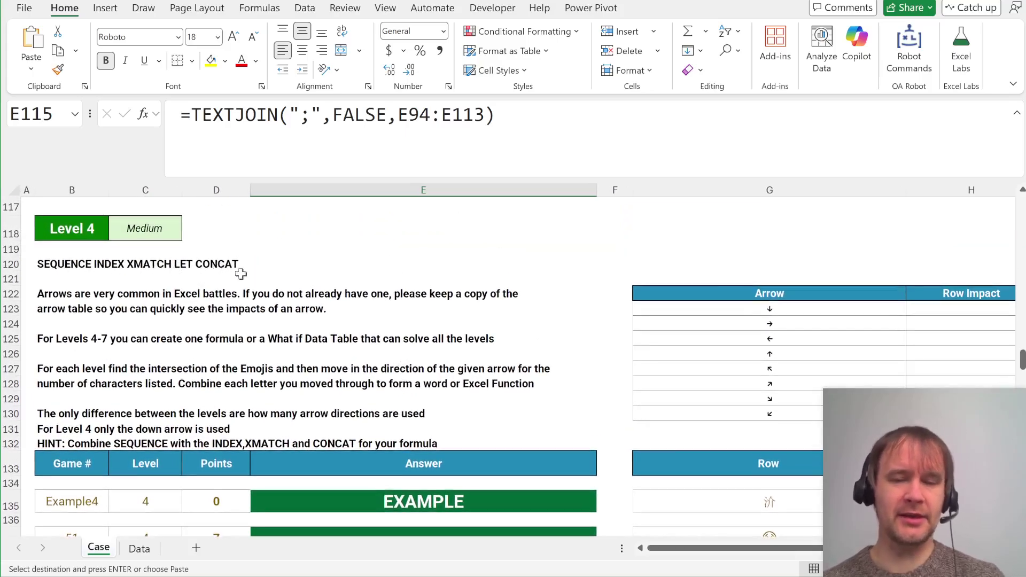
left_click(52, 295)
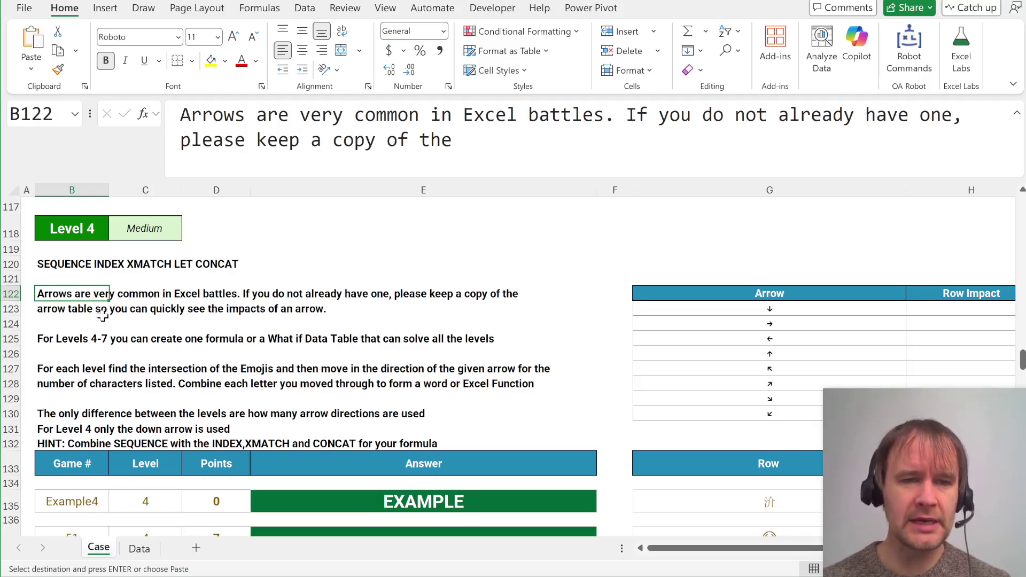
scroll(407, 340, "right", 6)
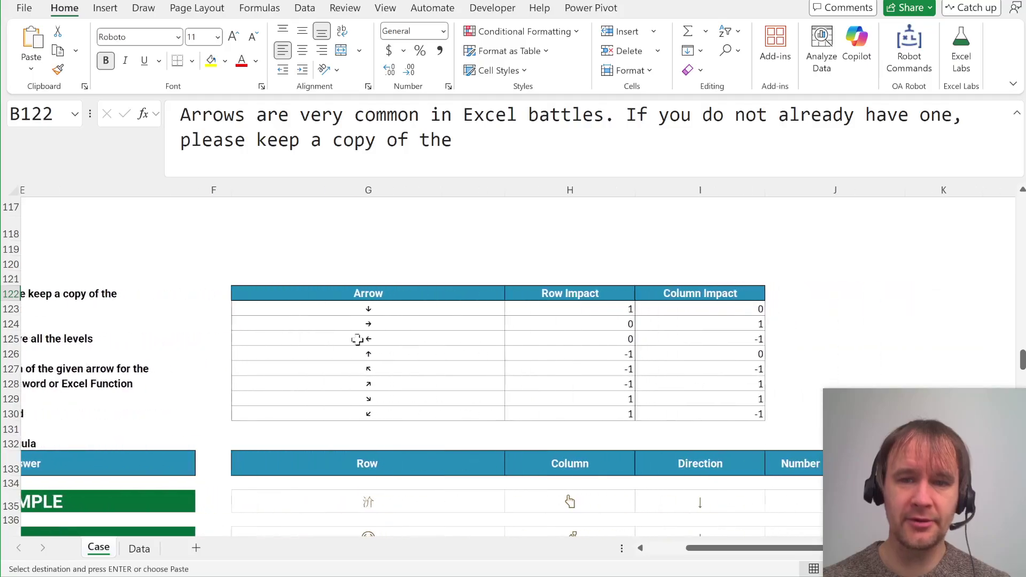
left_click_drag(373, 296, 677, 411)
scroll(438, 380, "left", 6)
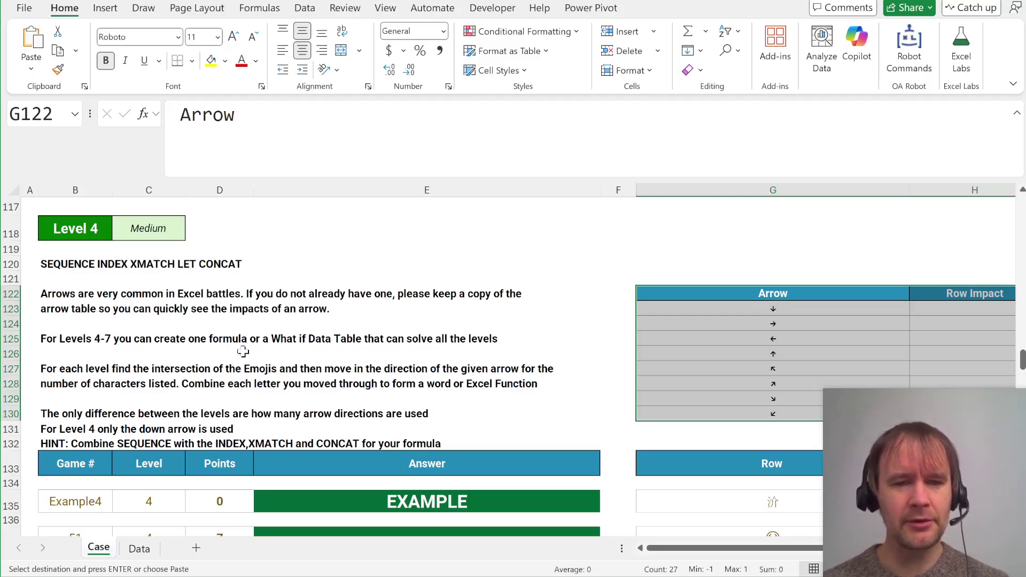
Step: Scroll right to view the Direction and Number of Characters columns
scroll(243, 351, "down", 5)
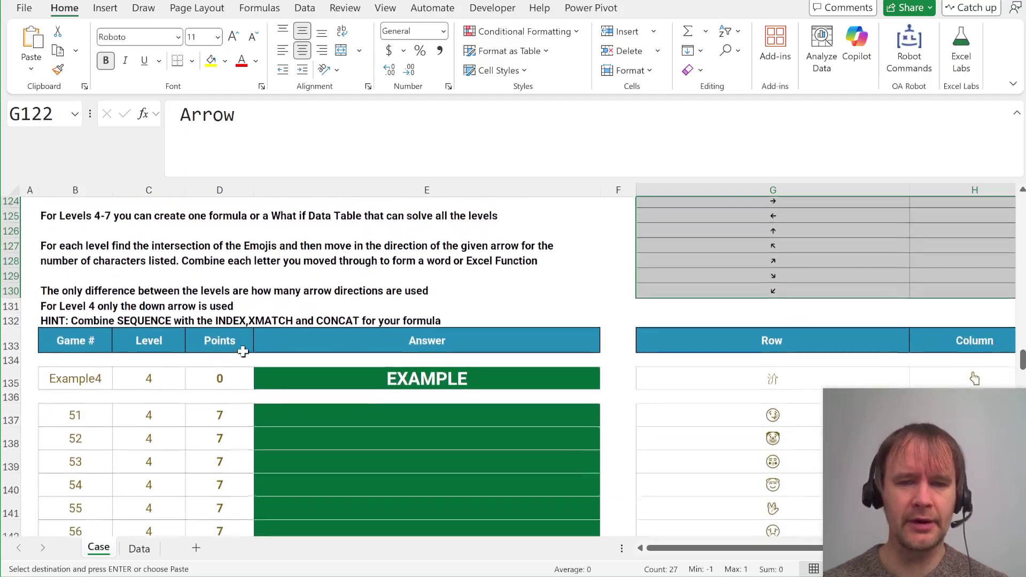
scroll(243, 351, "right", 5)
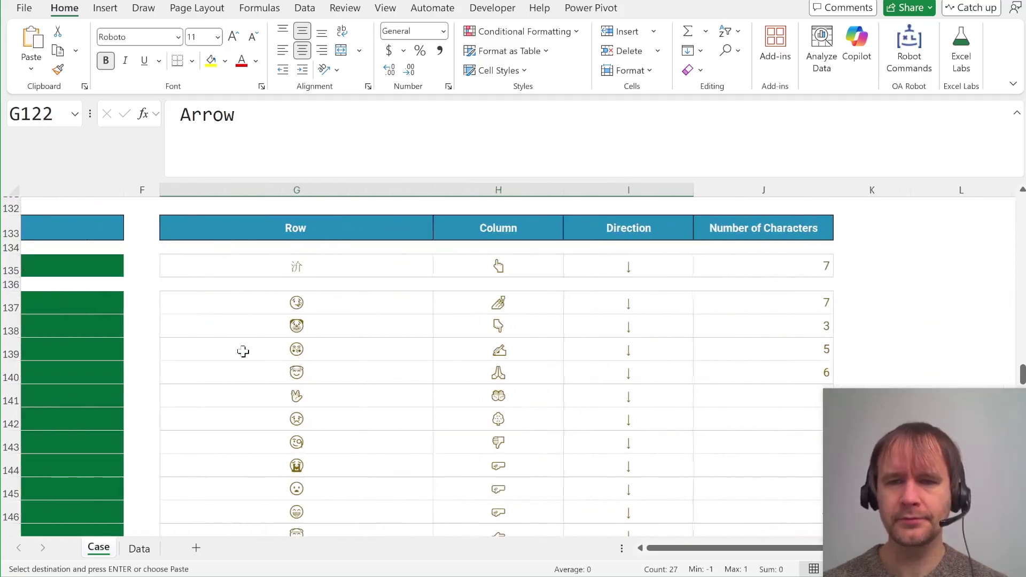
scroll(243, 351, "left", 3)
scroll(243, 351, "right", 6)
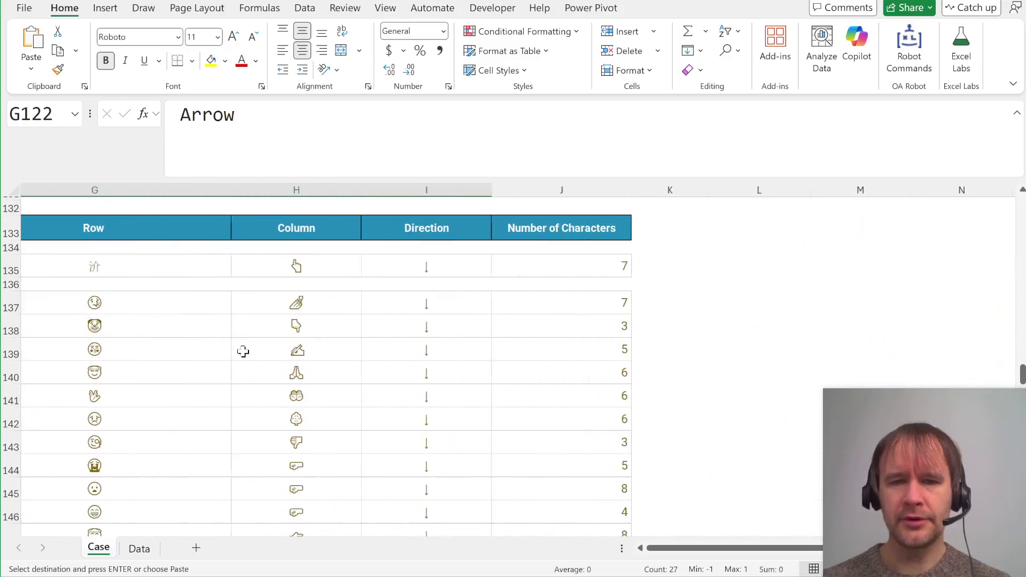
scroll(244, 351, "right", 1)
Step: Paste the copied header cells into K133:N133, right after Number of Characters
left_click(622, 305)
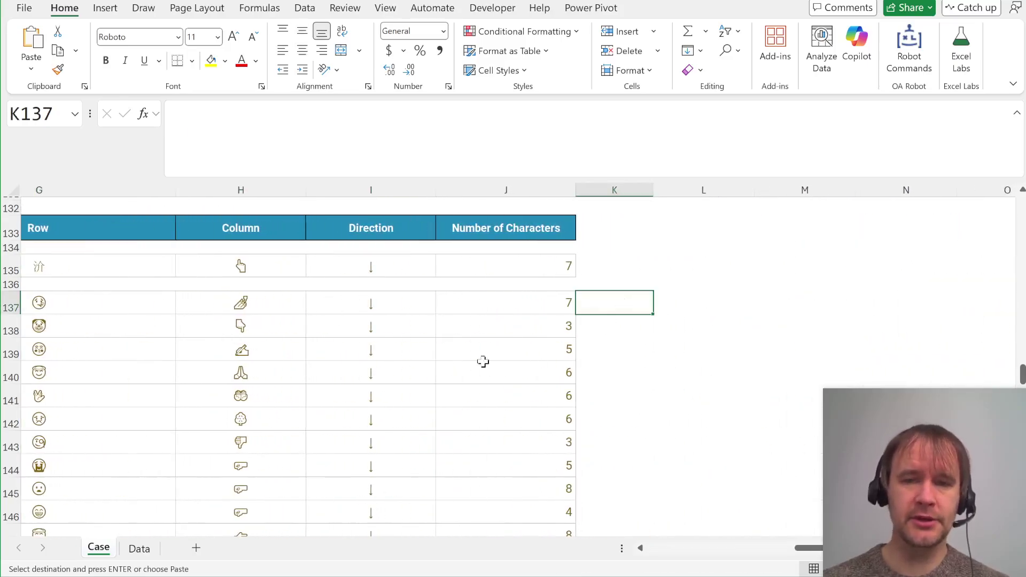
scroll(442, 355, "left", 3)
scroll(442, 355, "right", 1)
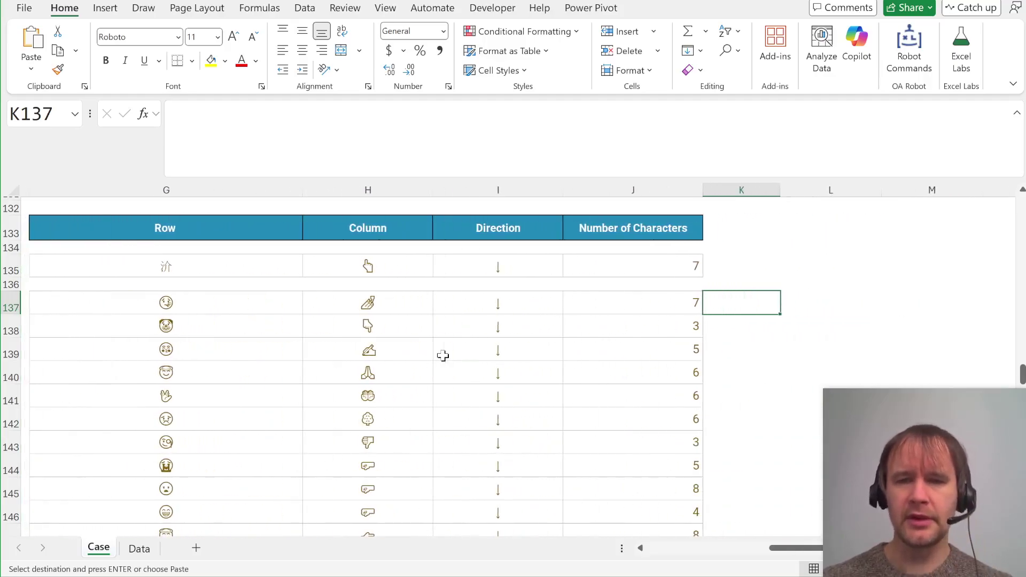
key("Up")
key("Right")
key("Up")
key("Up")
key("Up")
key("Left")
key("Left")
key("Right")
key("Left")
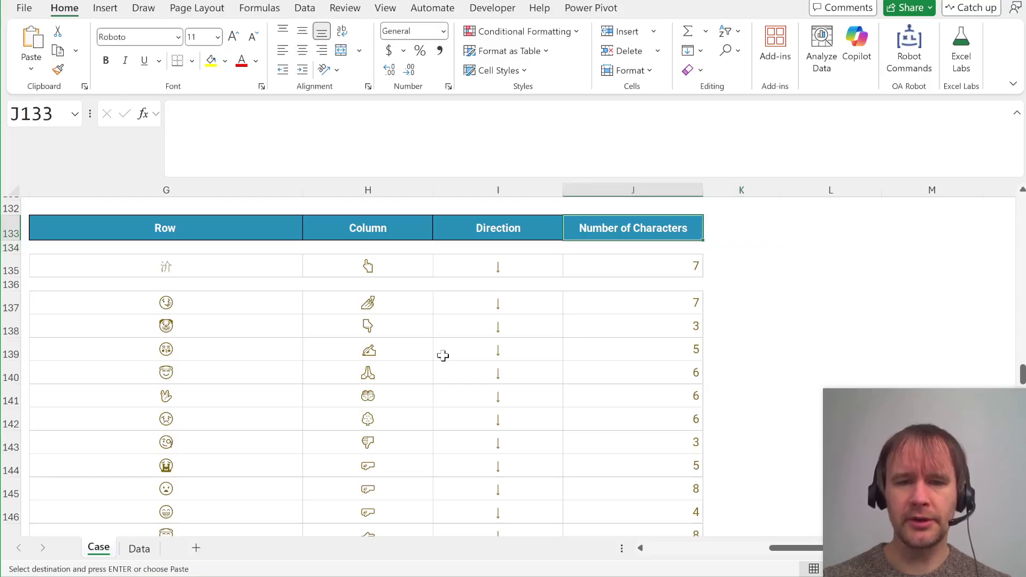
key("Right")
key("ctrl+v")
key("Right")
key("ctrl+v")
key("ctrl")
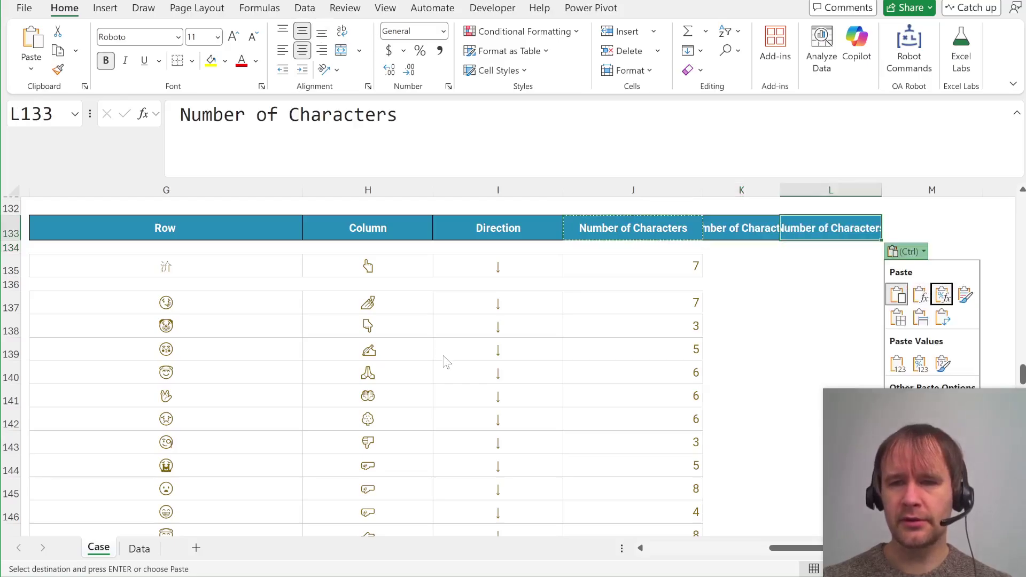
key("ctrl")
key("Right")
key("ctrl+v")
key("Right")
key("ctrl+v")
key("Left")
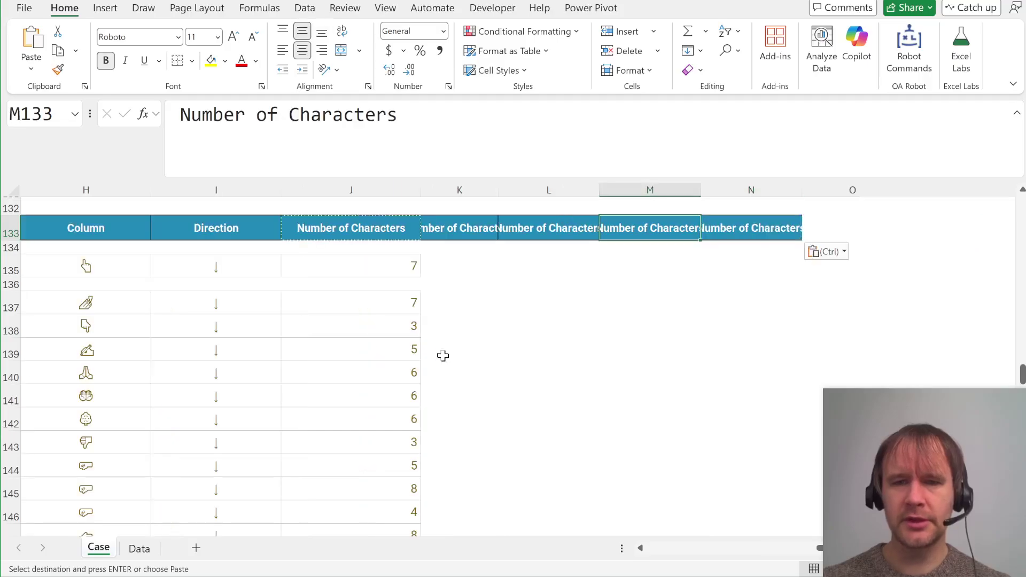
key("Left")
key("Left")
key("shift+Left")
key("shift+Left")
key("shift+Left")
key("shift+Left")
key("Right")
key("Left")
key("Escape")
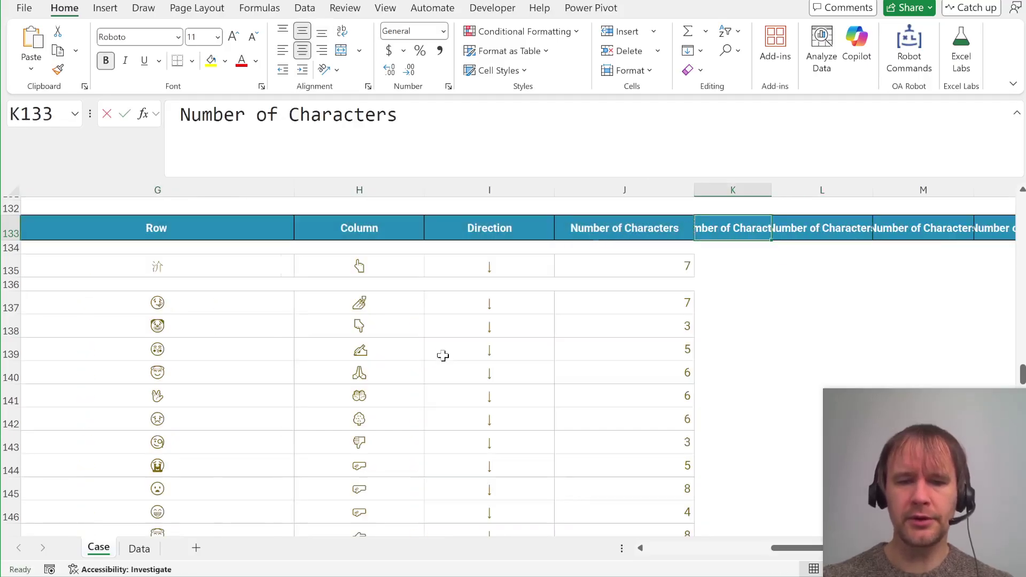
Step: Label K133 'Row #', L133 'Col #', and M133 'Row Δ' using the inserted Δ symbol
type("Row #")
key("Tab")
type("Col")
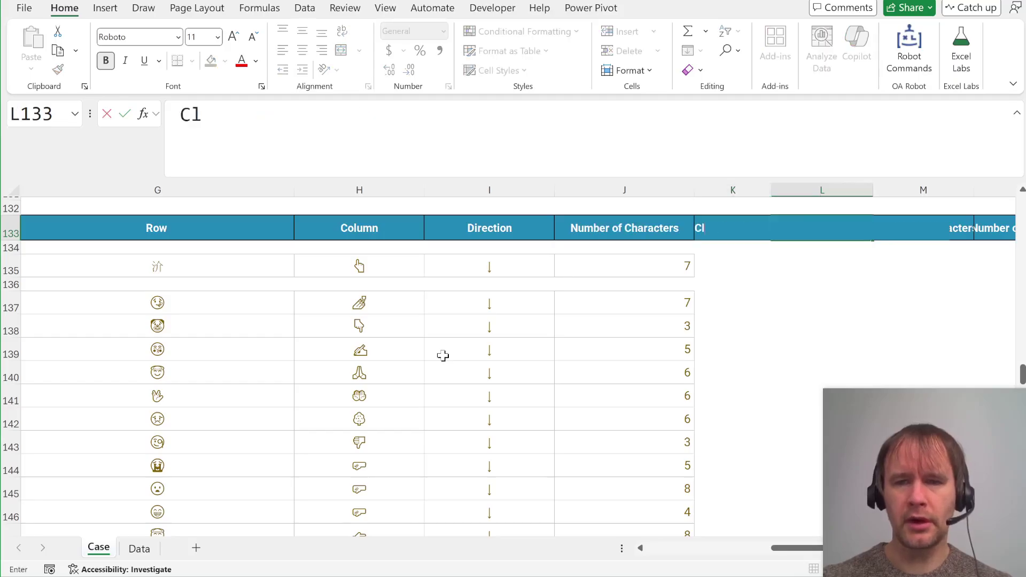
type(" #")
key("Tab")
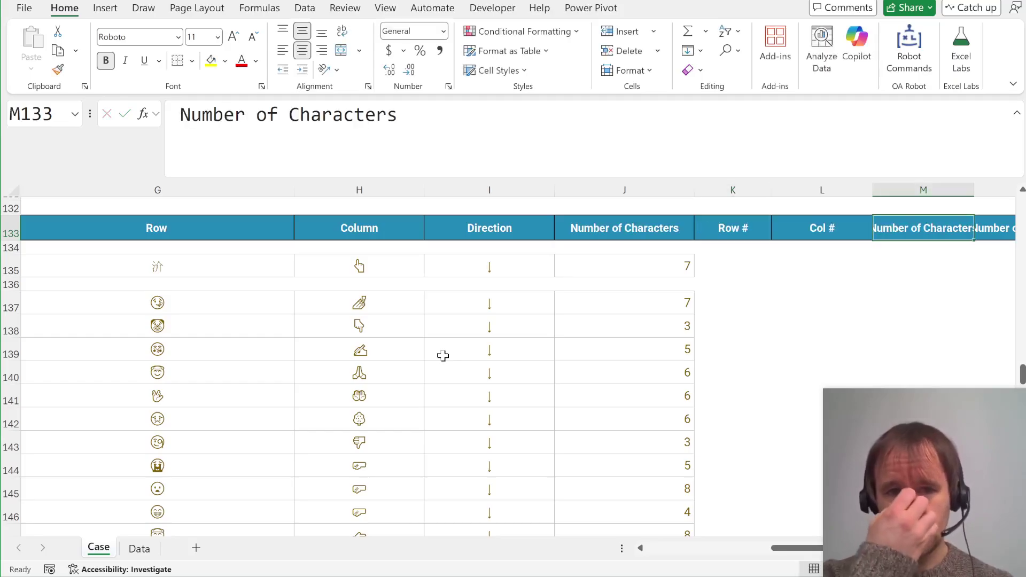
type("Row")
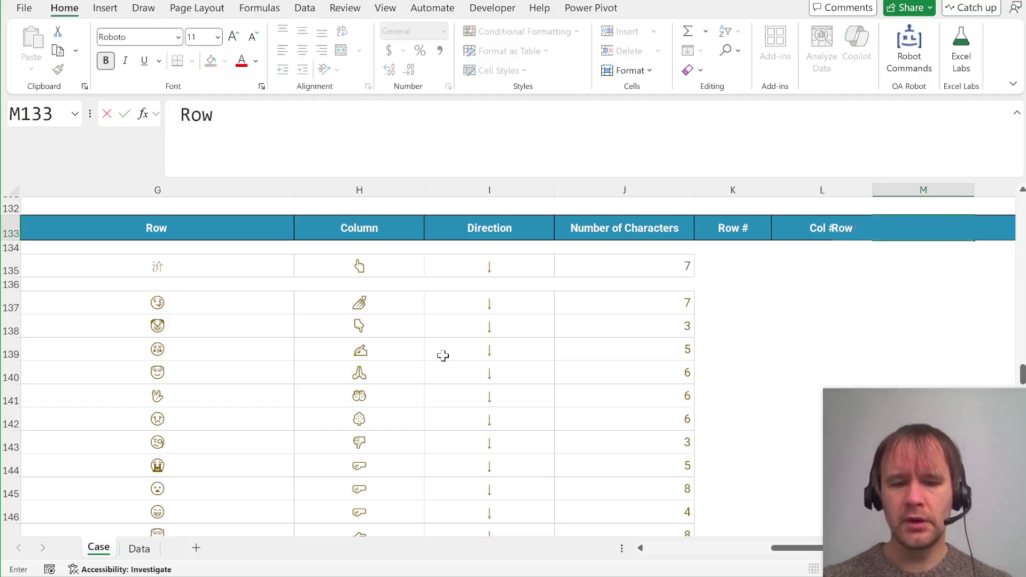
key("alt")
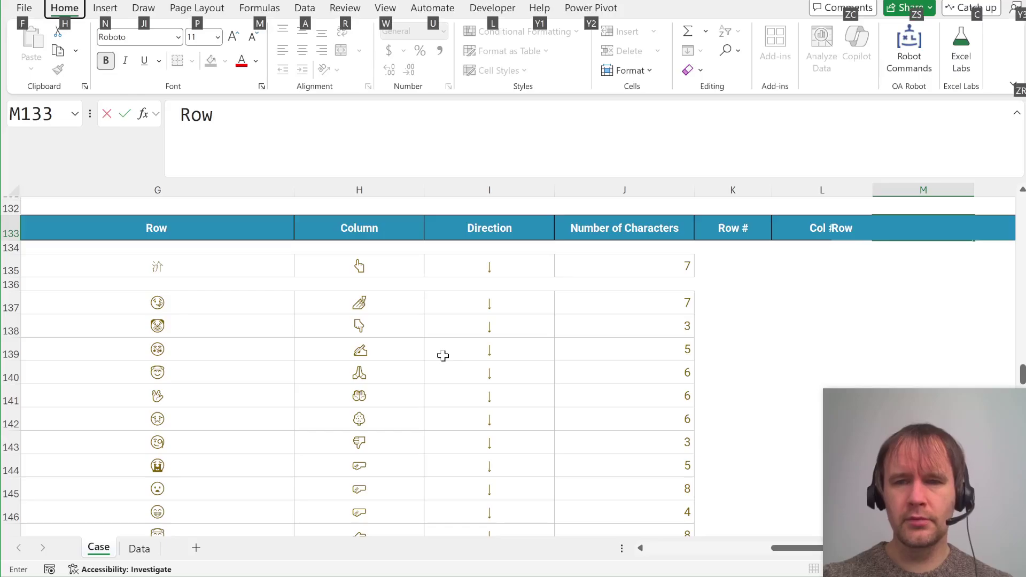
key("n")
key("u")
key("Right")
key("Right")
key("Right")
key("Right")
key("Right")
key("Right")
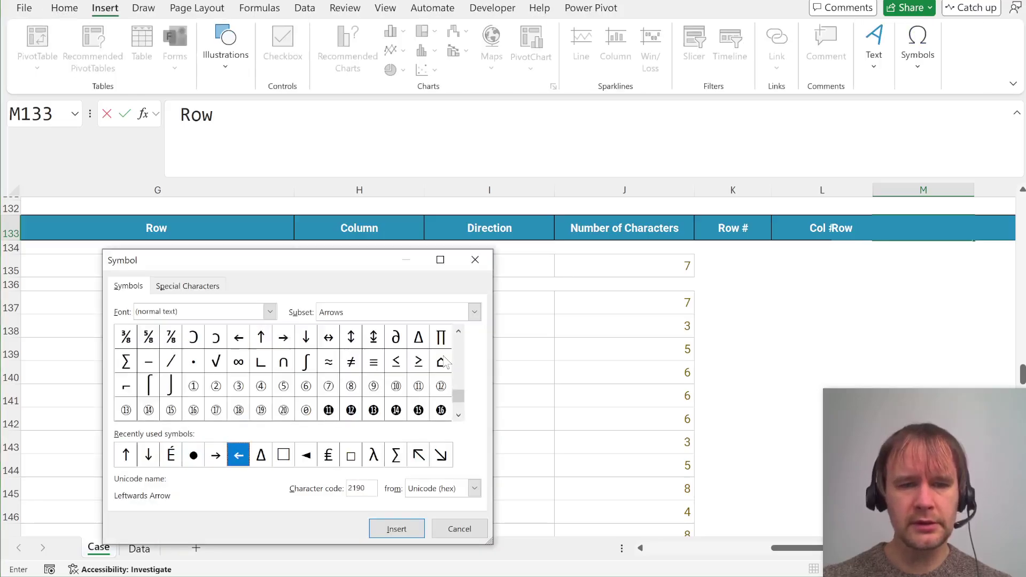
key("Return")
key("Escape")
key("Return")
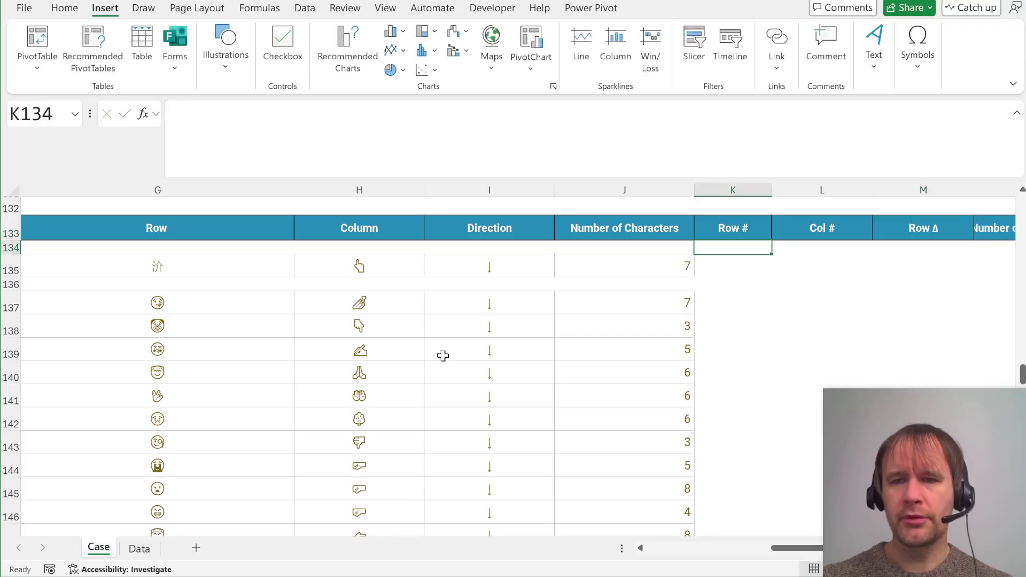
Step: Copy the Row Δ heading into N133 and edit it to read 'Col Δ'
key("Up")
key("Right")
key("Right")
key("ctrl+c")
key("Right")
key("ctrl+v")
key("F2")
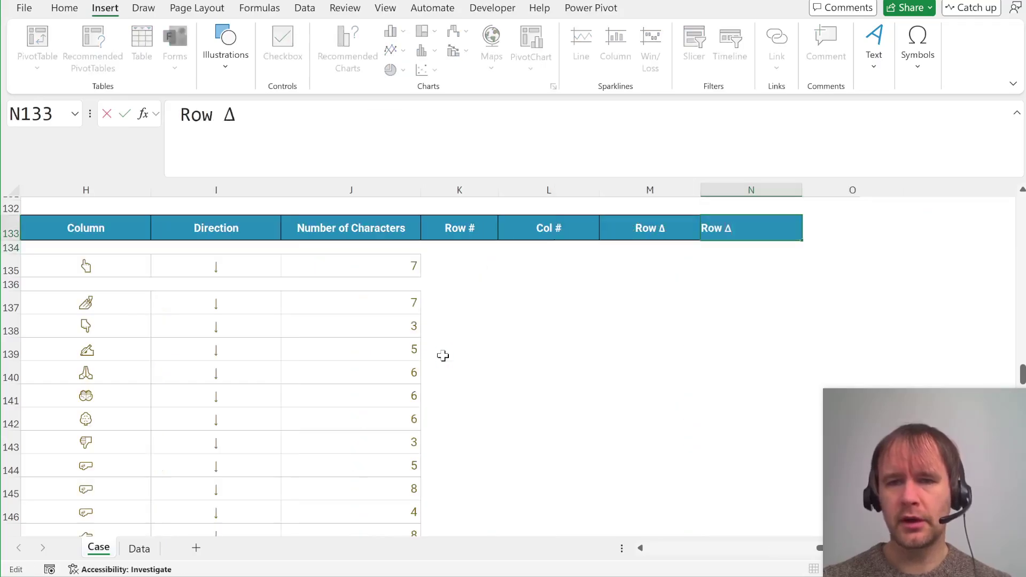
key("Home")
key("shift+Right")
key("shift+Right")
key("shift+Right")
type("Col")
key("Return")
key("Left")
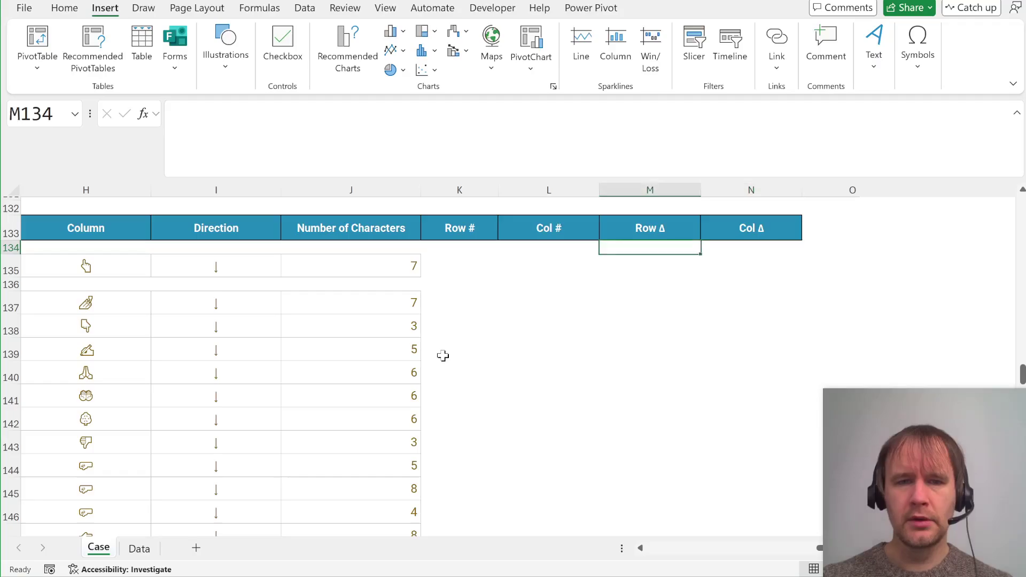
Step: In K135, XMATCH the G135 emoji against Data's absolute column A1:A101, returning 89
key("Left")
key("Down")
key("Left")
type("=XMATCH(")
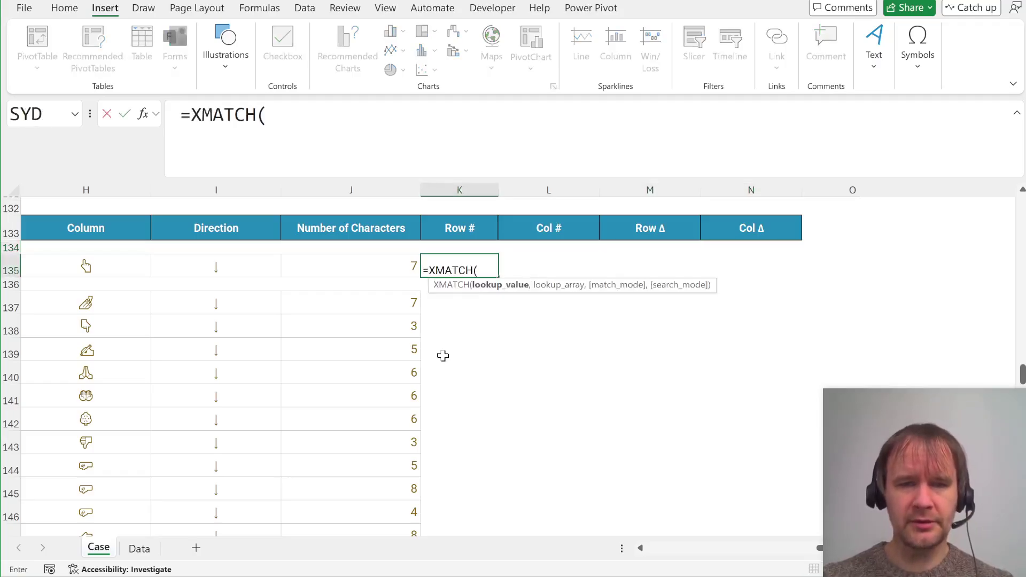
key("Left")
key("Left")
key("Left")
key("Left")
type(",")
key("ctrl+Page_Down")
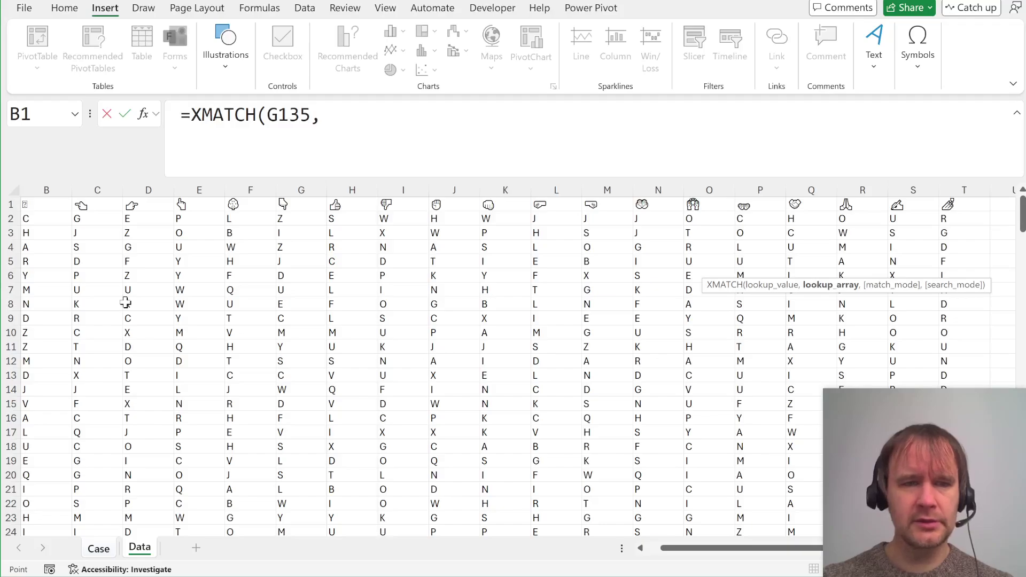
left_click(57, 266)
key("Left")
key("Up")
key("Up")
key("Up")
key("Up")
key("ctrl+shift+Down")
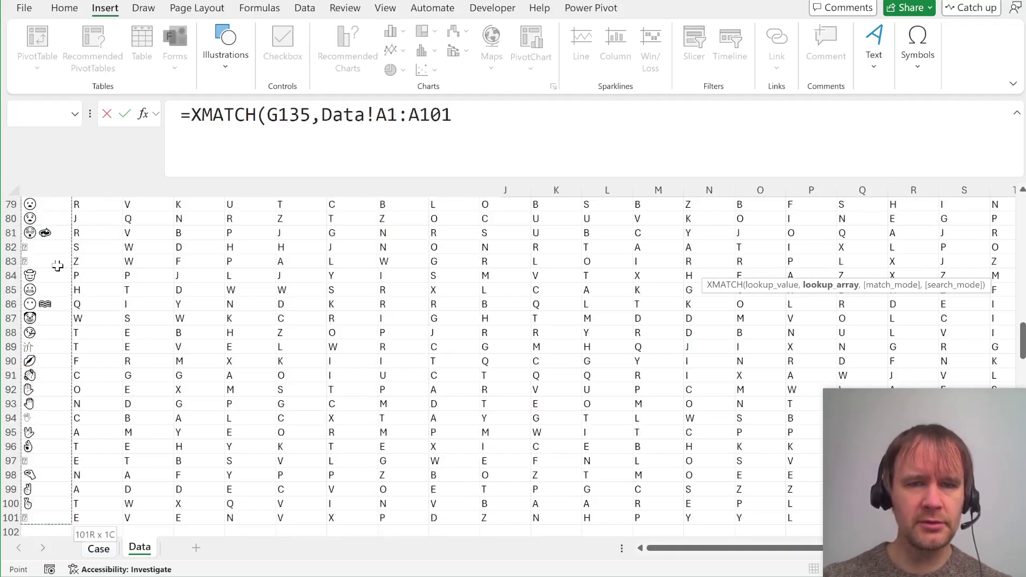
key("F4")
key("Return")
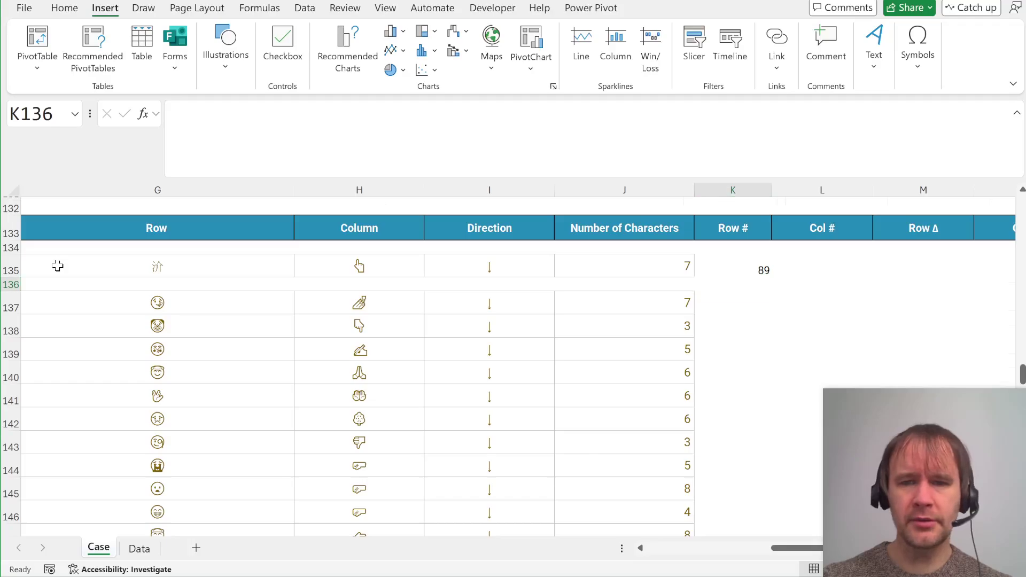
Step: Name the Data sheet's A1:A101 emoji column RLab and its A1:T1 top row Clab
key("ctrl+Page_Down")
key("ctrl+Home")
key("ctrl+shift+Down")
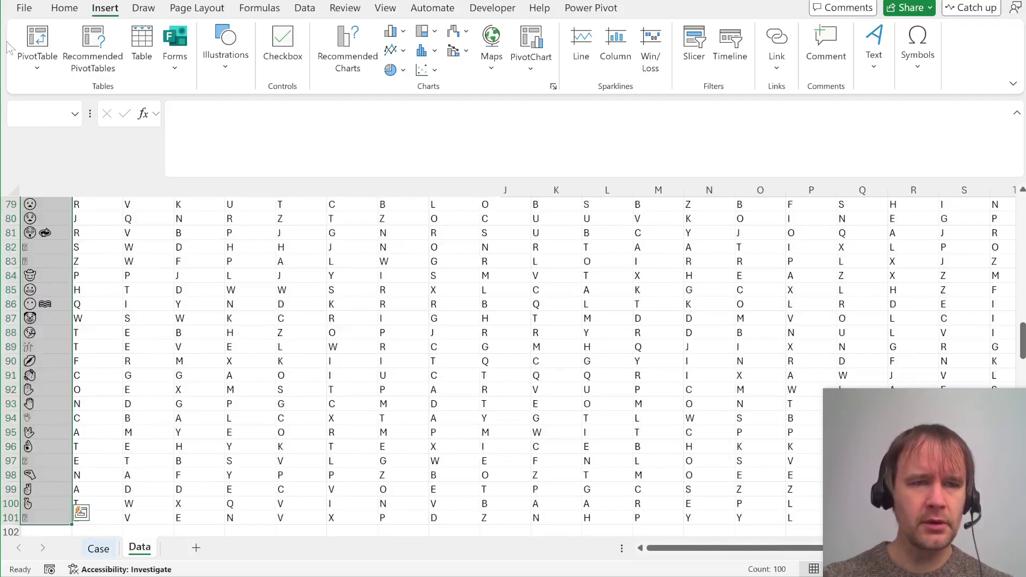
key("alt+F3")
type("RLab")
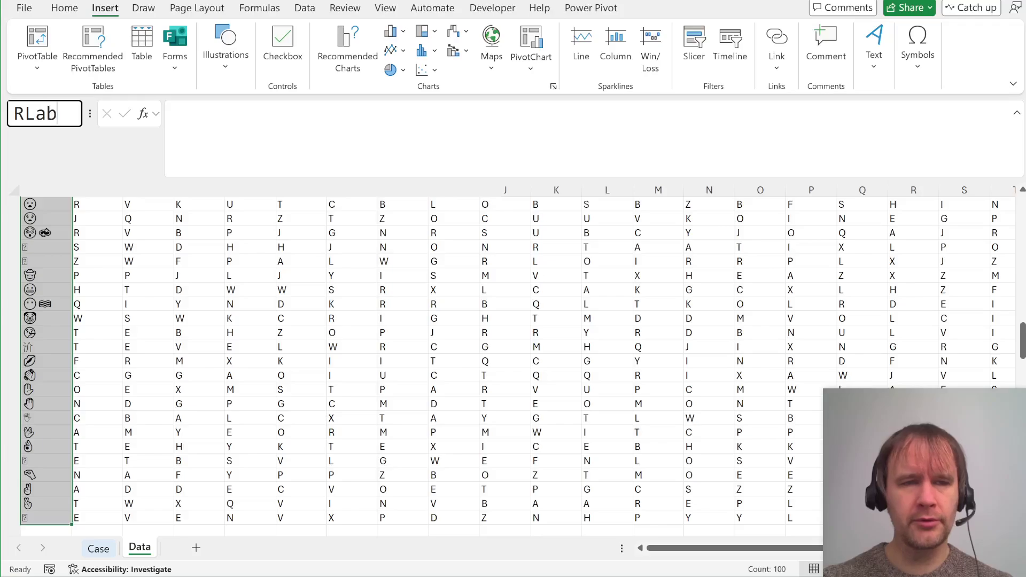
key("Return")
key("ctrl+Home")
key("ctrl+shift+Right")
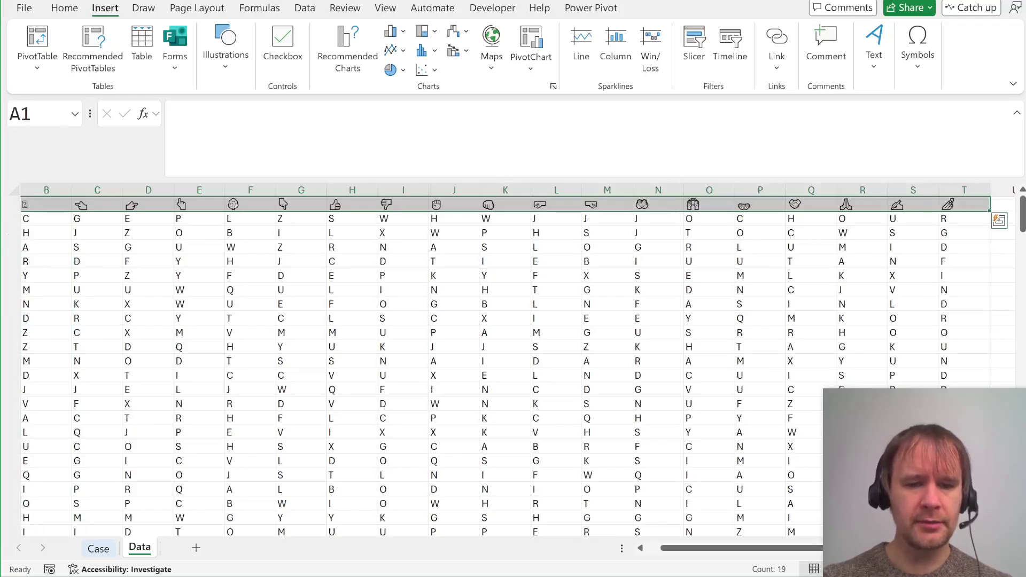
type("C")
key("Escape")
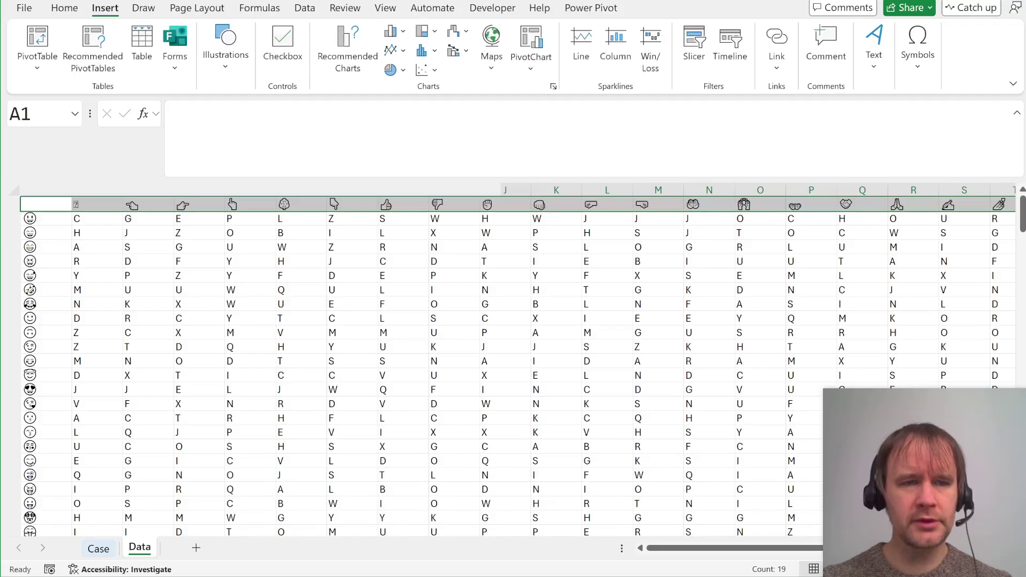
left_click(30, 115)
type("C")
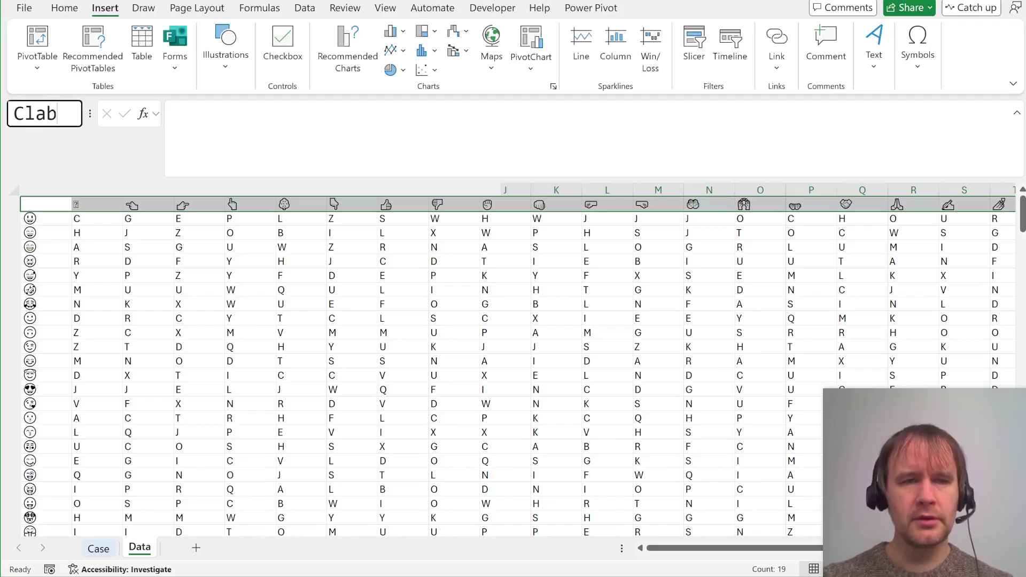
type("lab")
key("Return")
Step: Replace the Data range in K135 with RLab, giving =XMATCH(G135,RLab)
left_click(732, 265)
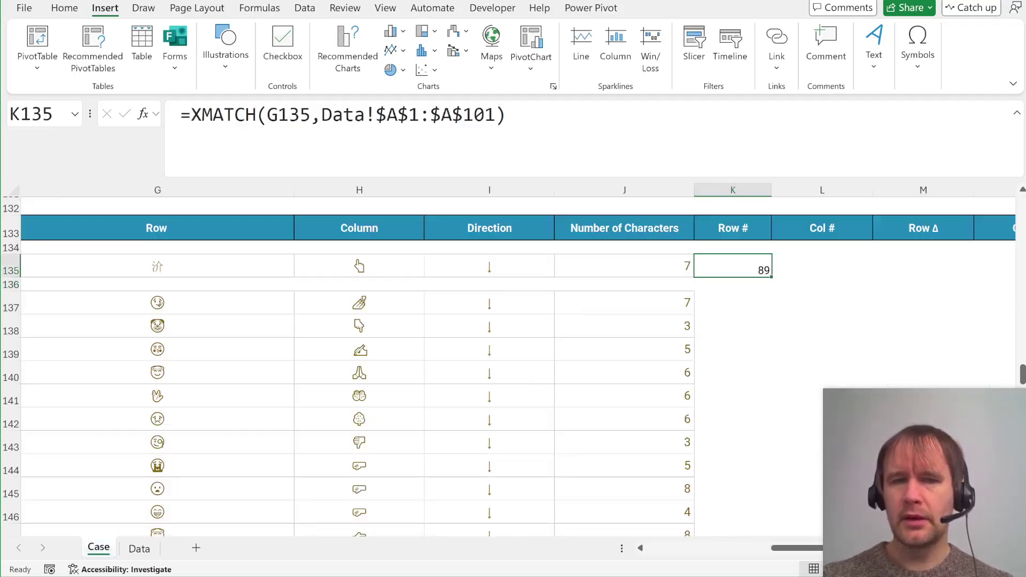
left_click_drag(321, 115, 505, 115)
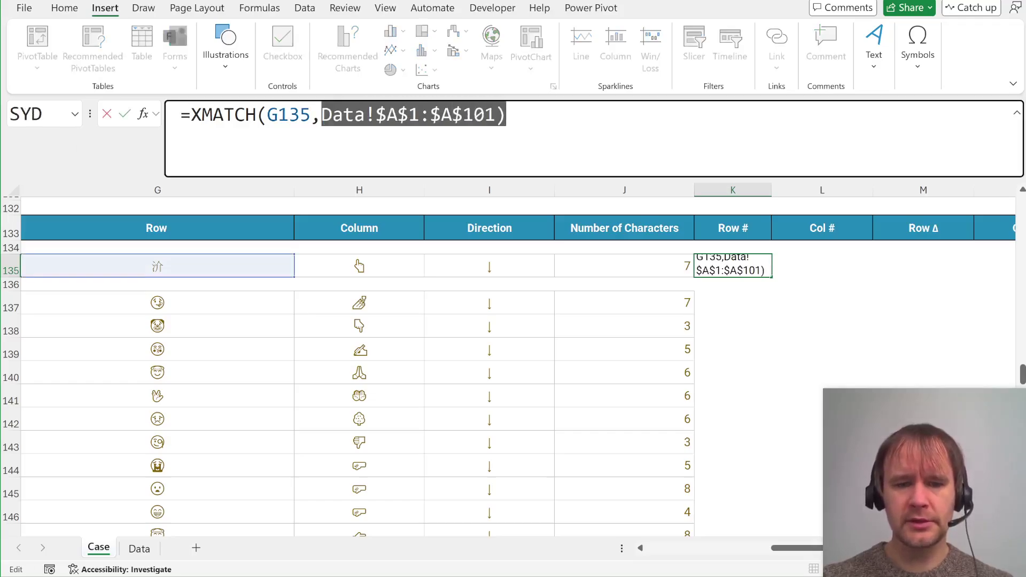
type("rl")
key("Tab")
key("Return")
Step: Enter =XMATCH(H135,Clab) in L135 to get column position 5
left_click(821, 265)
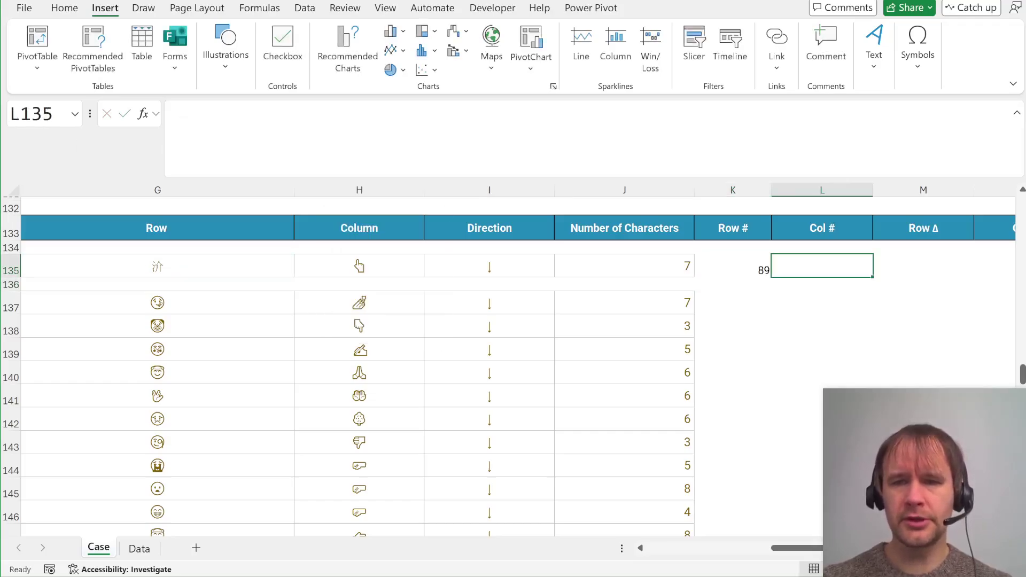
type("=xm")
key("Tab")
key("Left")
key("Left")
key("Left")
key("Left")
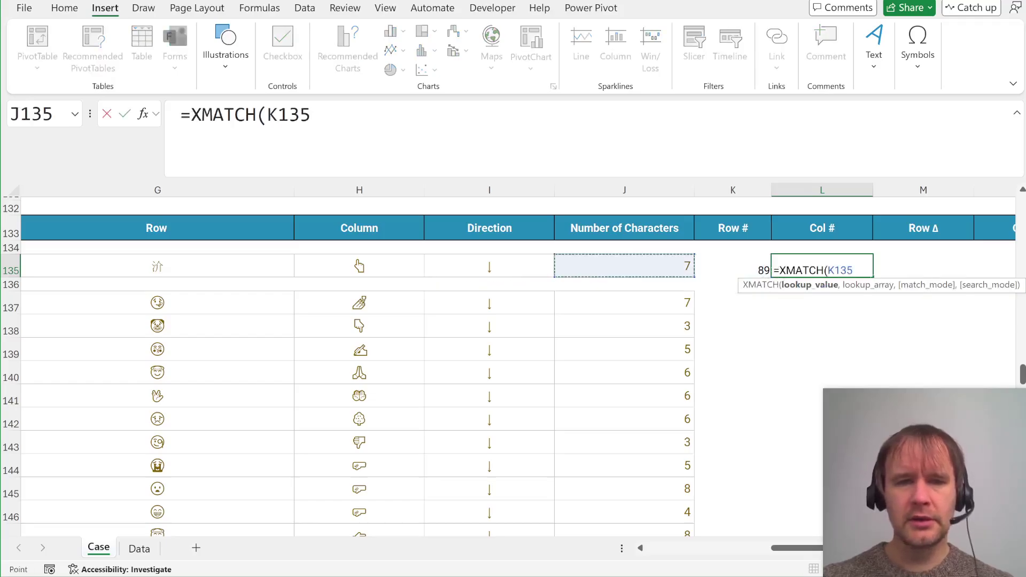
type(",cl")
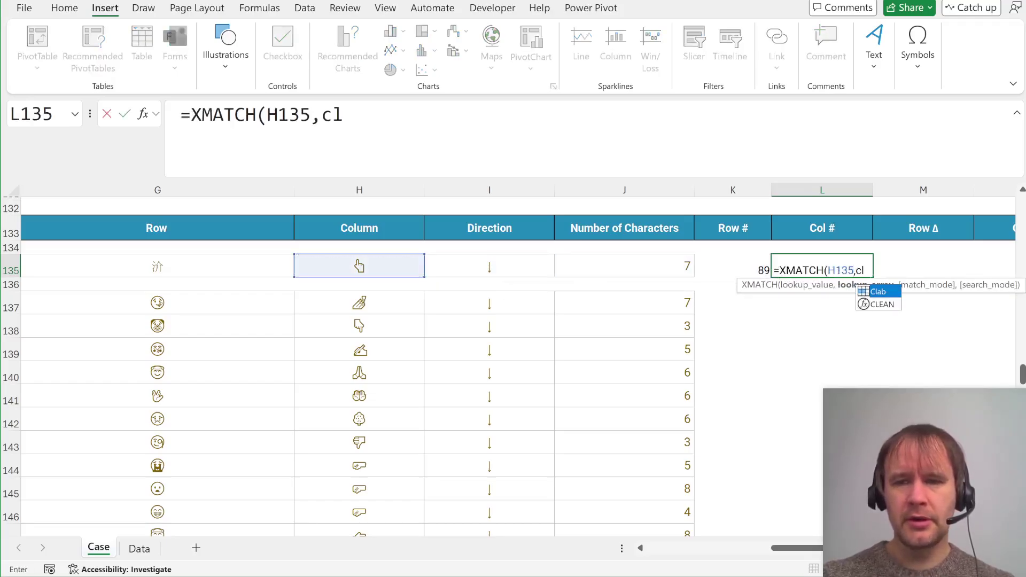
key("Tab")
type(")")
key("Return")
key("Up")
key("Right")
key("Right")
key("Left")
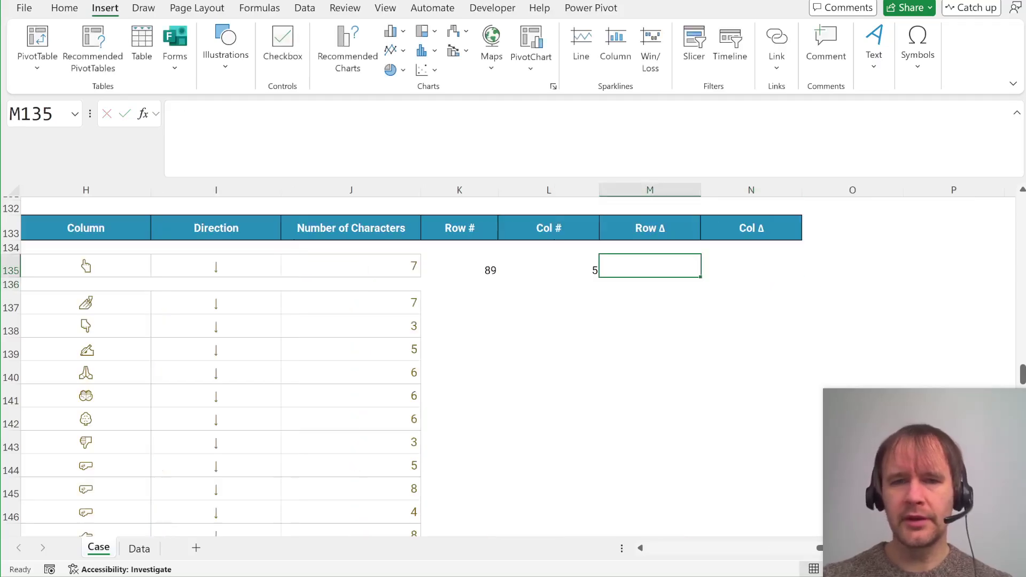
Step: In M135, XLOOKUP the I135 arrow against the absolute arrow range, returning Row Impact values
type("=xl")
key("Tab")
key("Left")
key("Left")
key("Left")
key("Left")
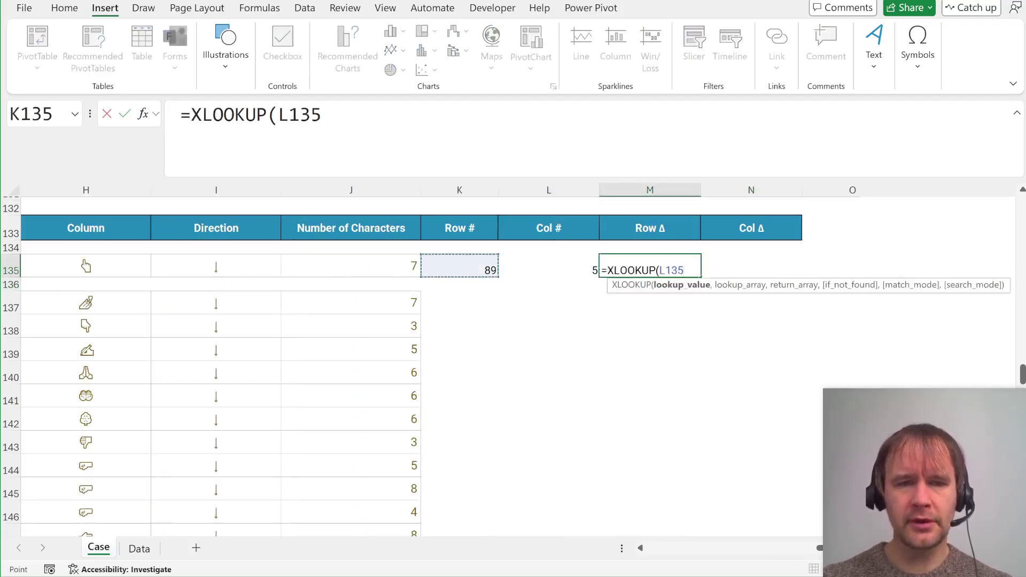
type(",")
scroll(298, 306, "up", 5)
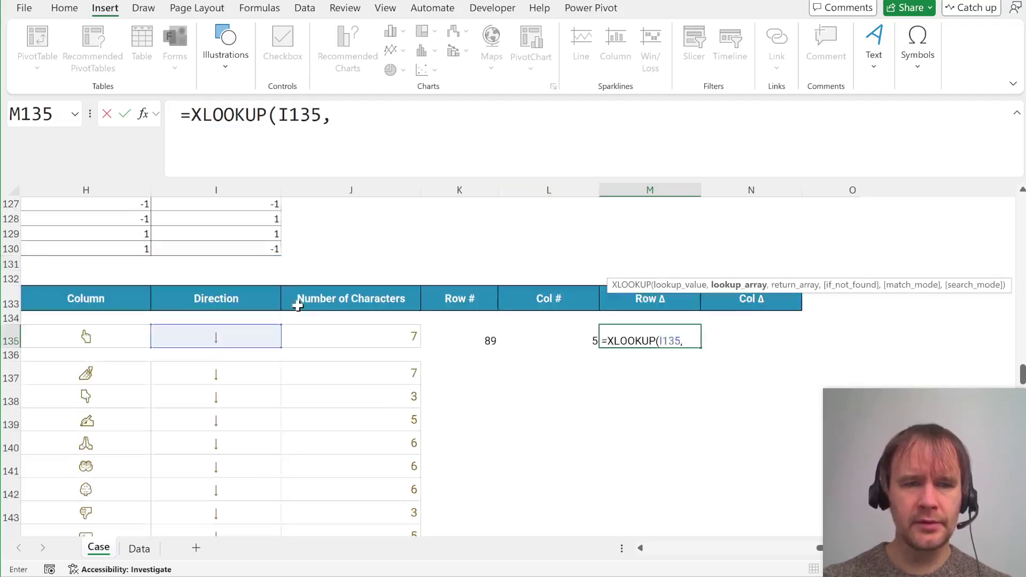
scroll(299, 306, "left", 3)
left_click(237, 282)
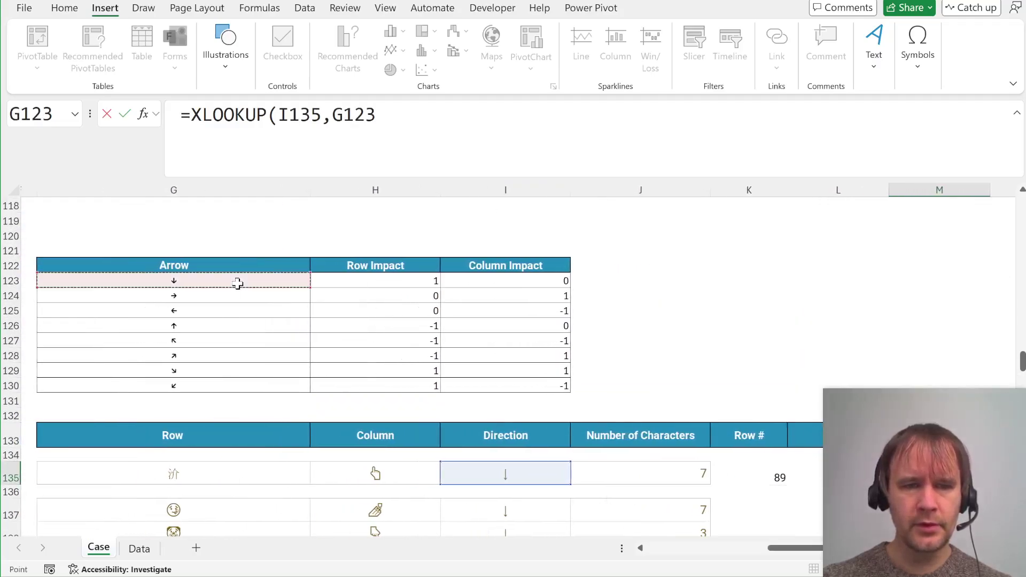
key("ctrl+shift+Down")
key("F4")
type(",")
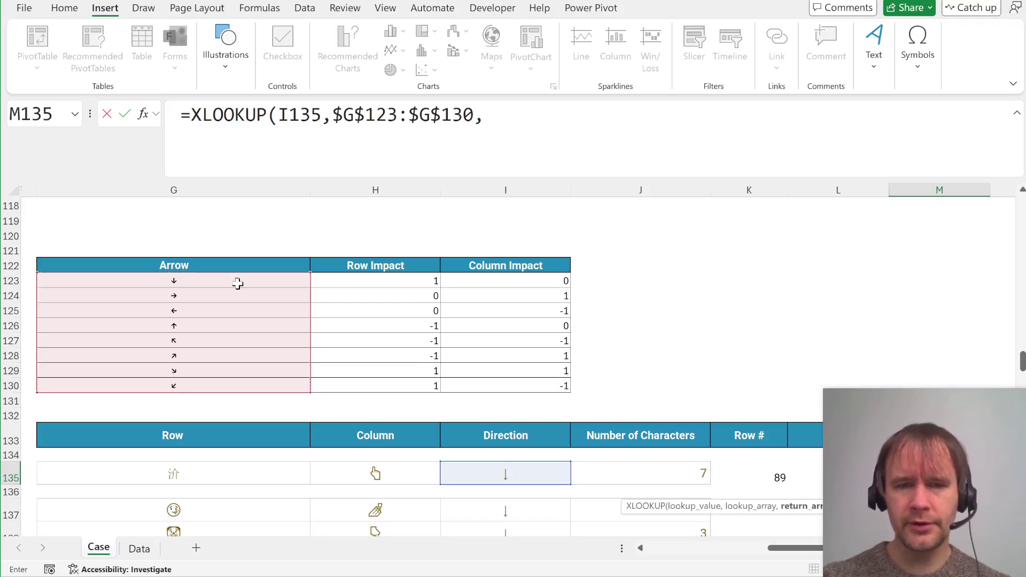
left_click(343, 287)
key("ctrl+shift+Down")
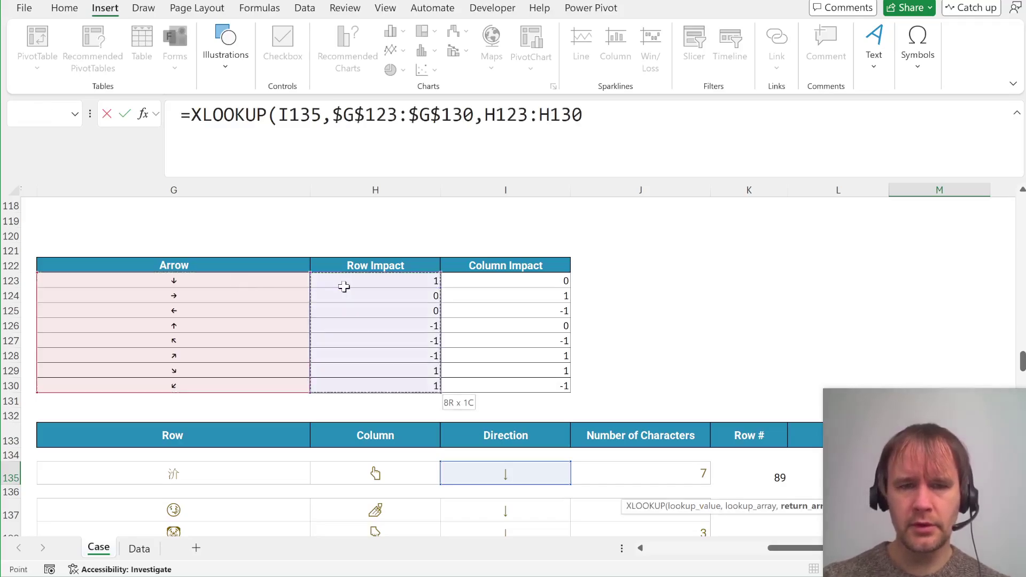
key("F4")
type(")")
key("Return")
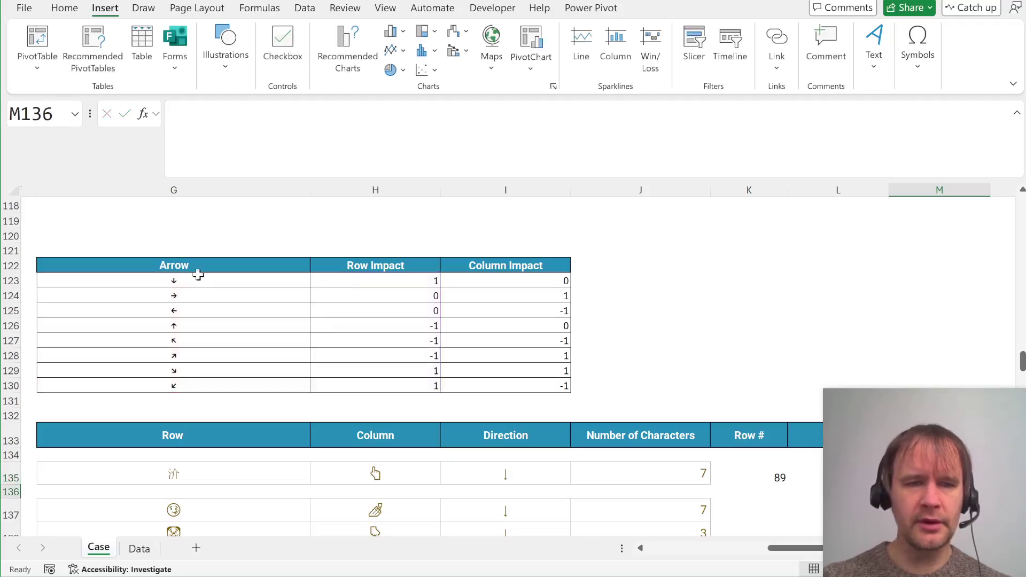
Step: Name the Row Impact values H123:H130 arr_R and the Column Impact values I123:I130 arr_C
left_click(197, 281)
key("ctrl+shift+Down")
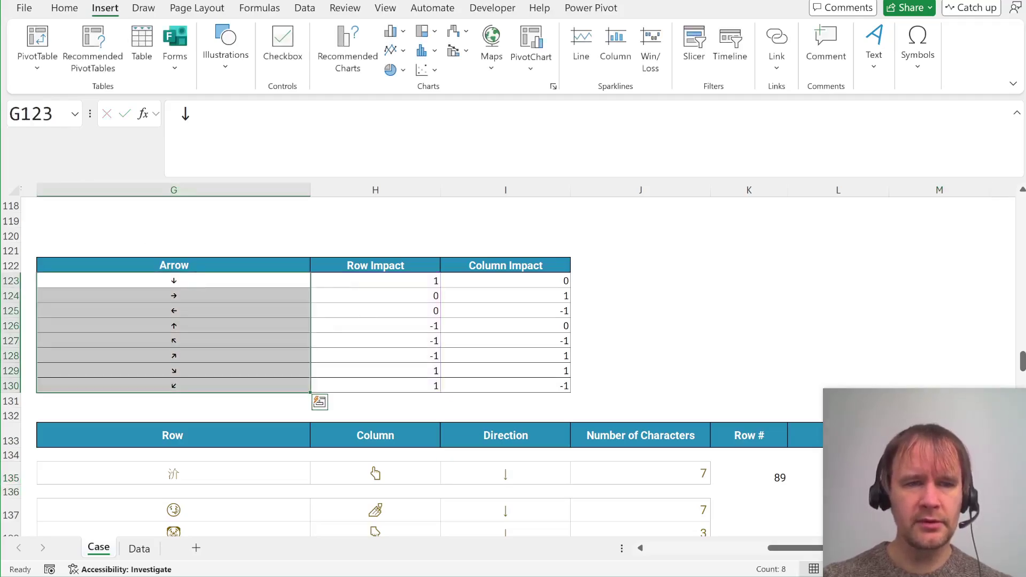
left_click(43, 113)
type("ar")
key("Escape")
left_click(374, 281)
key("ctrl+shift+Down")
left_click(43, 114)
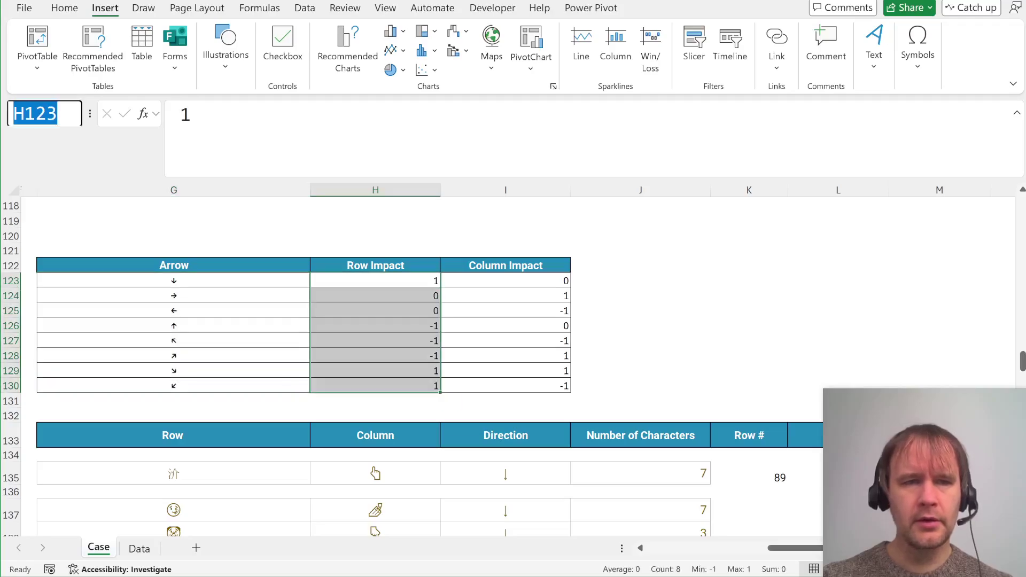
type("arr_R")
key("Return")
left_click(506, 281)
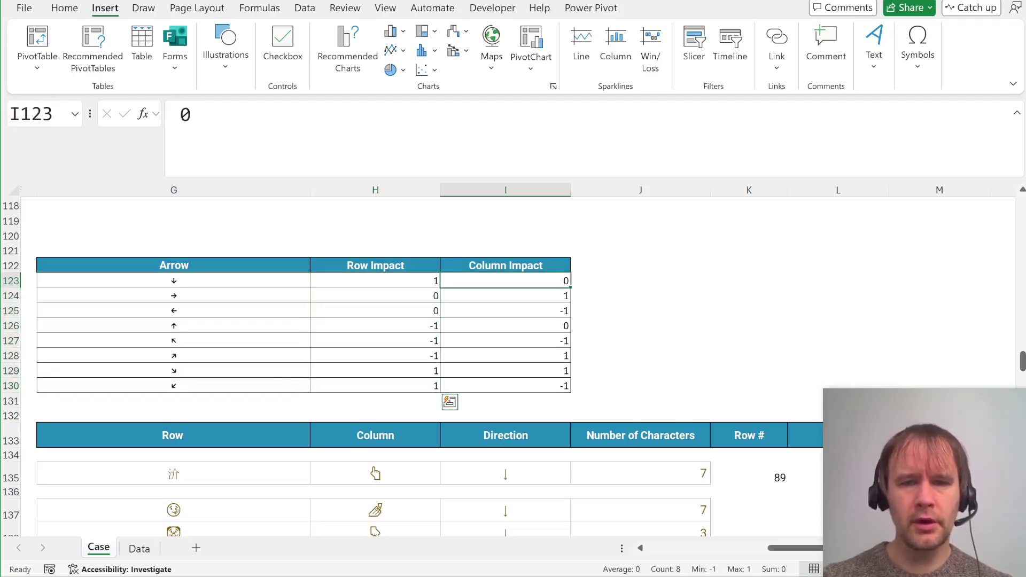
key("ctrl+shift+Down")
left_click(42, 113)
type("arr_C")
key("Return")
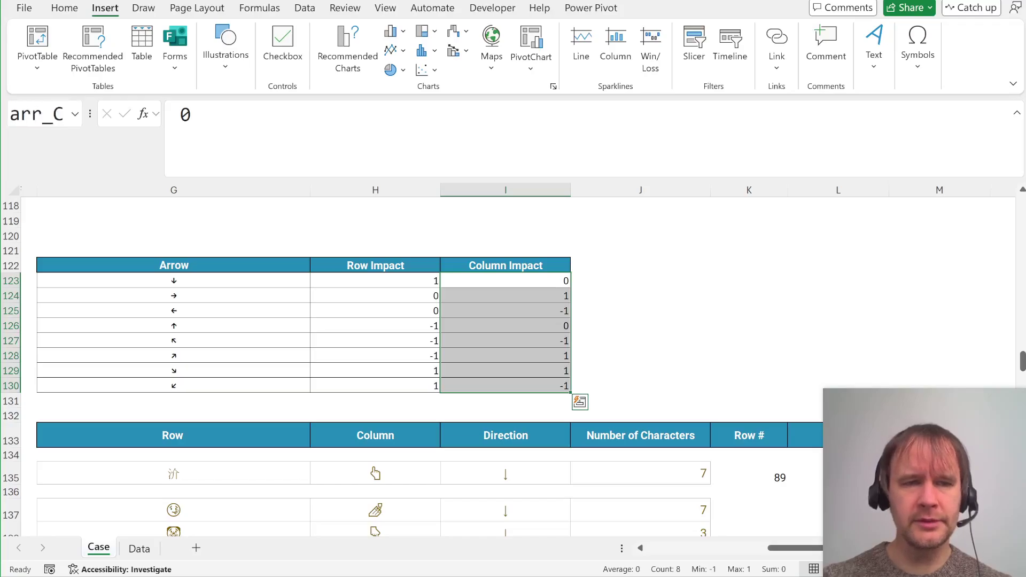
Step: Rewrite the Row Δ formula as =XLOOKUP(I135,arr,arr_R), giving 1
scroll(231, 245, "right", 6)
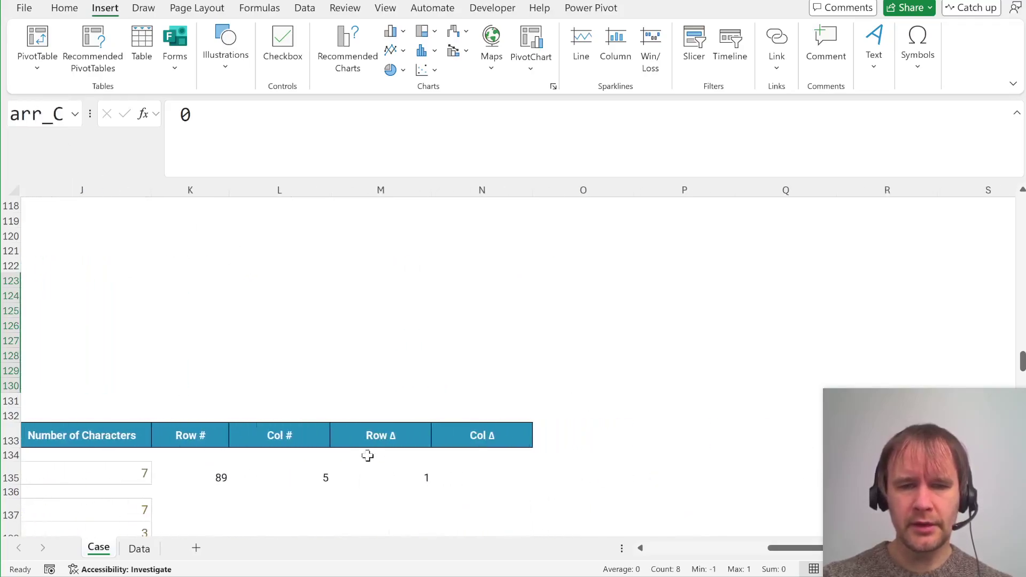
left_click(370, 473)
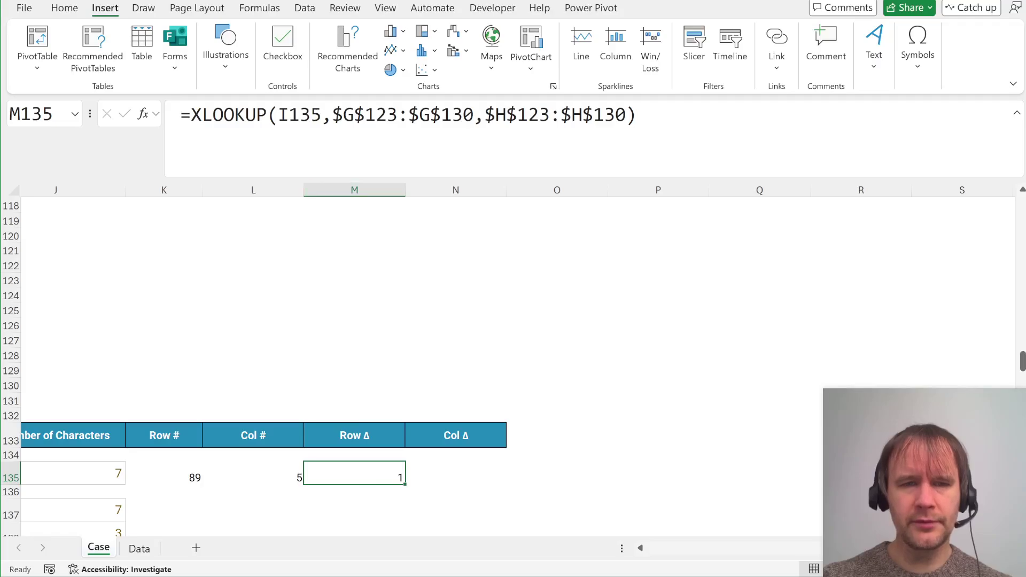
key("F2")
key("ctrl+shift+Left")
key("ctrl+shift+Left")
key("ctrl+shift+Left")
key("ctrl+shift+Left")
key("ctrl+shift+Left")
key("ctrl+shift+Left")
key("ctrl+shift+Left")
key("ctrl+shift+Left")
type("arr,")
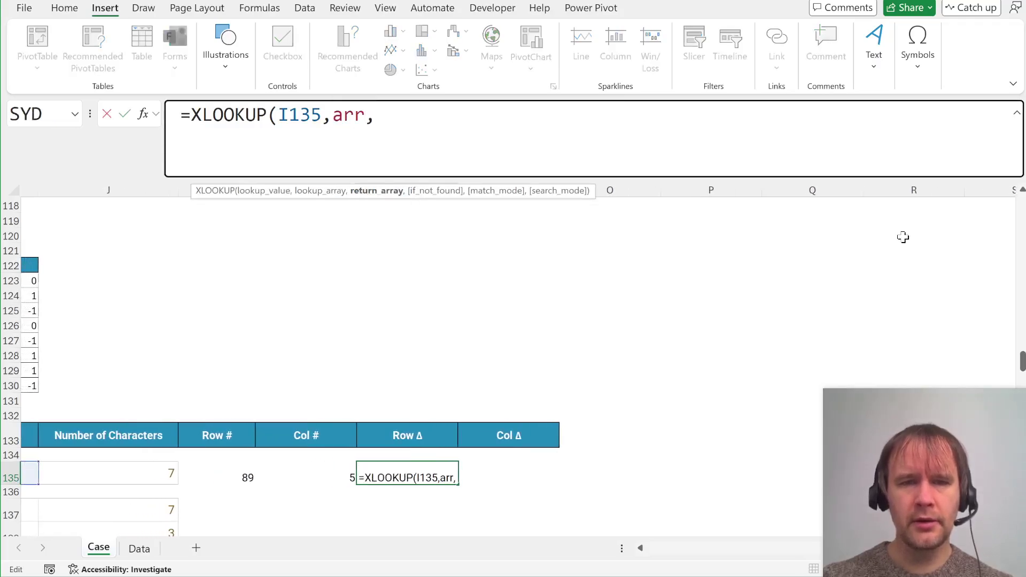
type("arr_R)")
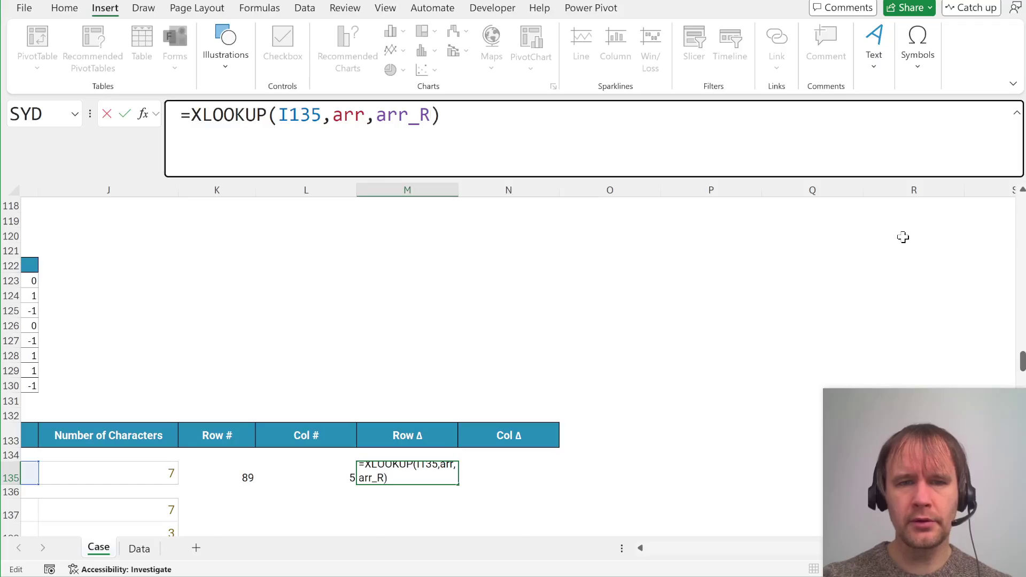
key("Return")
Step: Fill the formula right into N135 and edit it to =XLOOKUP(I135,arr,arr_C), giving 0
key("Up")
key("Right")
key("ctrl+r")
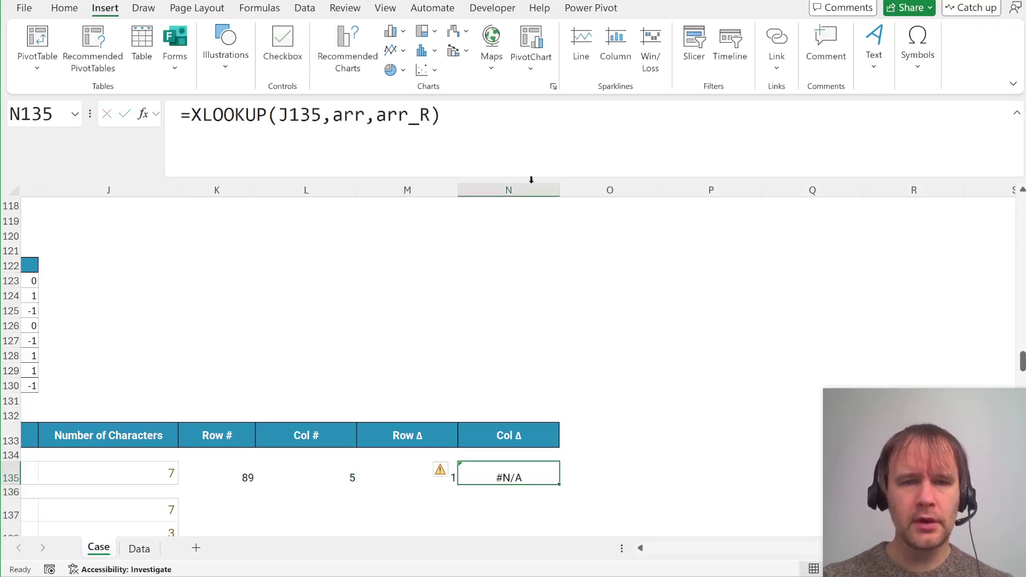
left_click(289, 115)
key("BackSpace")
type("I")
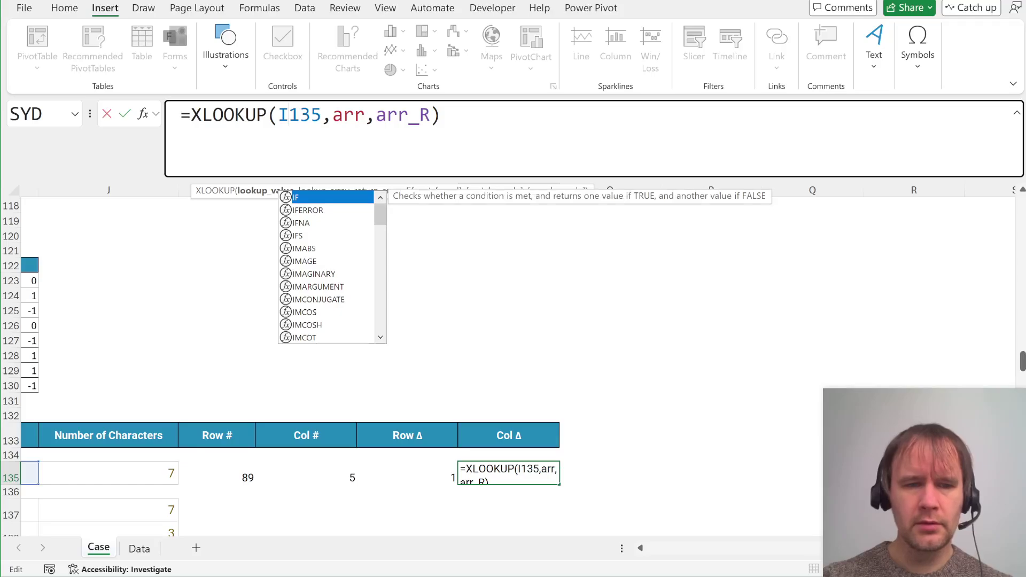
left_click(429, 115)
key("BackSpace")
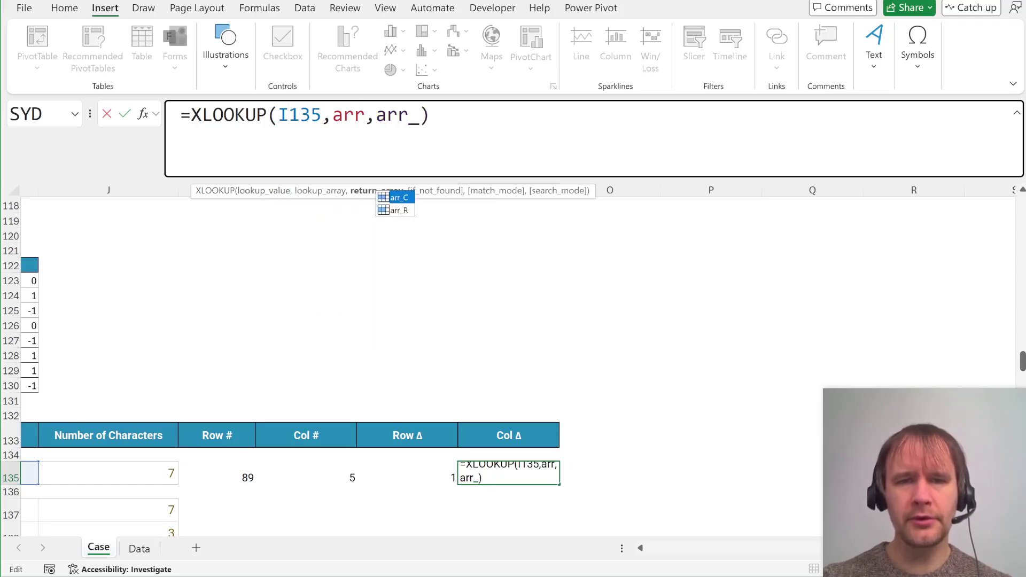
type("C")
key("Return")
key("Up")
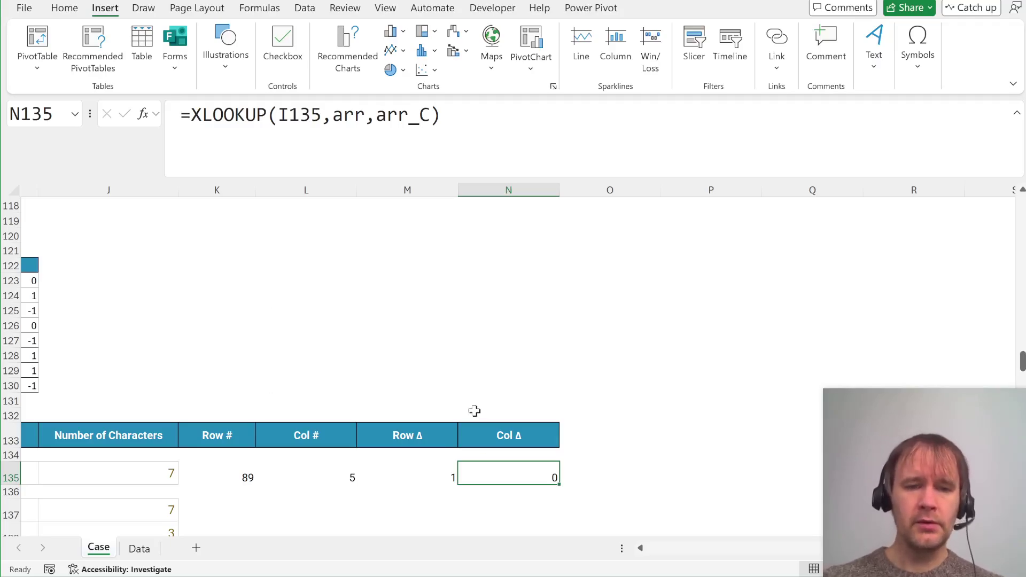
scroll(474, 410, "down", 2)
key("Left")
key("Left")
Step: Enter =SEQUENCE(J135,,K135,M135) in K136 to list seven row numbers starting at 89
key("Down")
type("=")
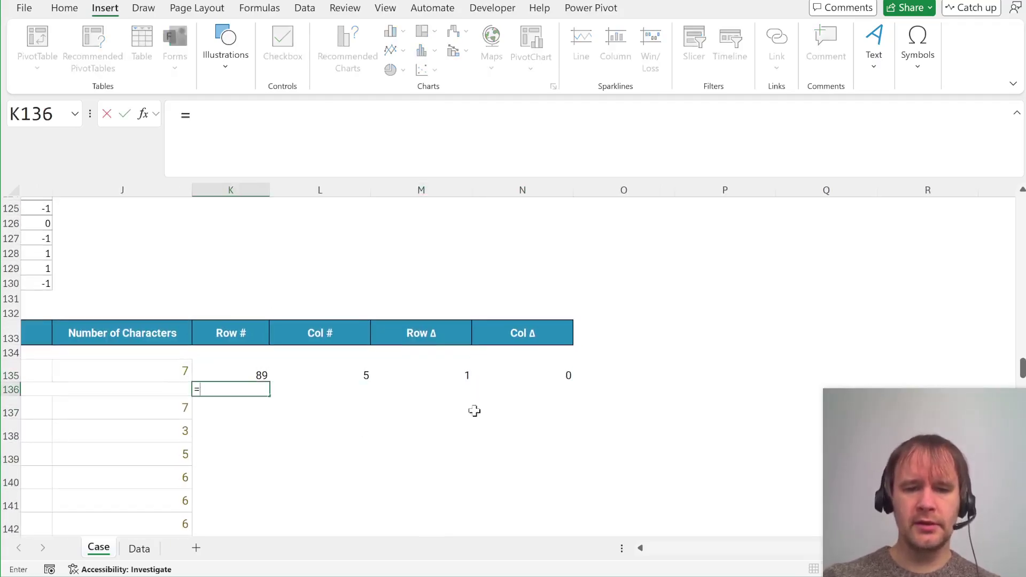
type("seq")
key("Tab")
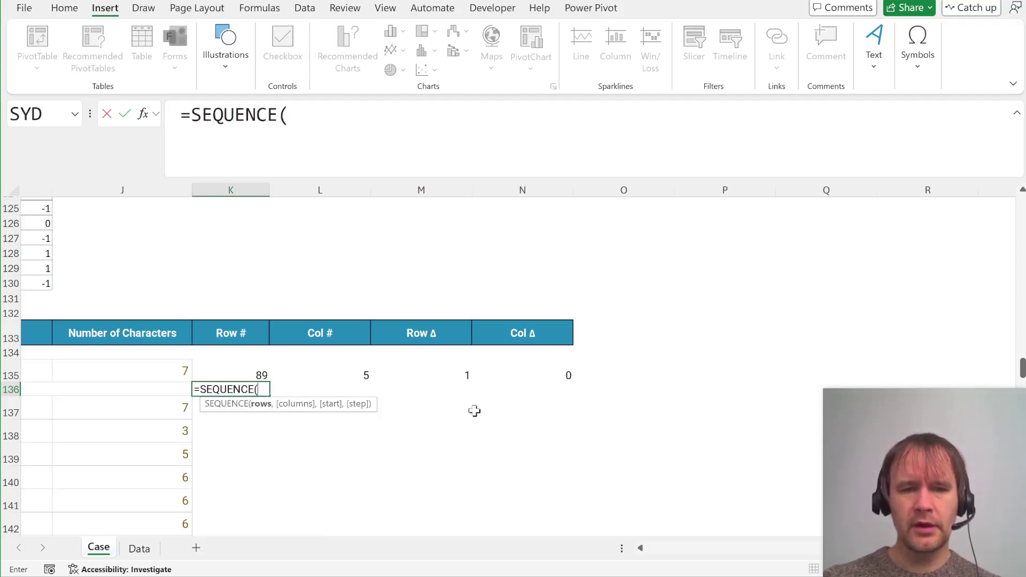
key("Up")
key("Left")
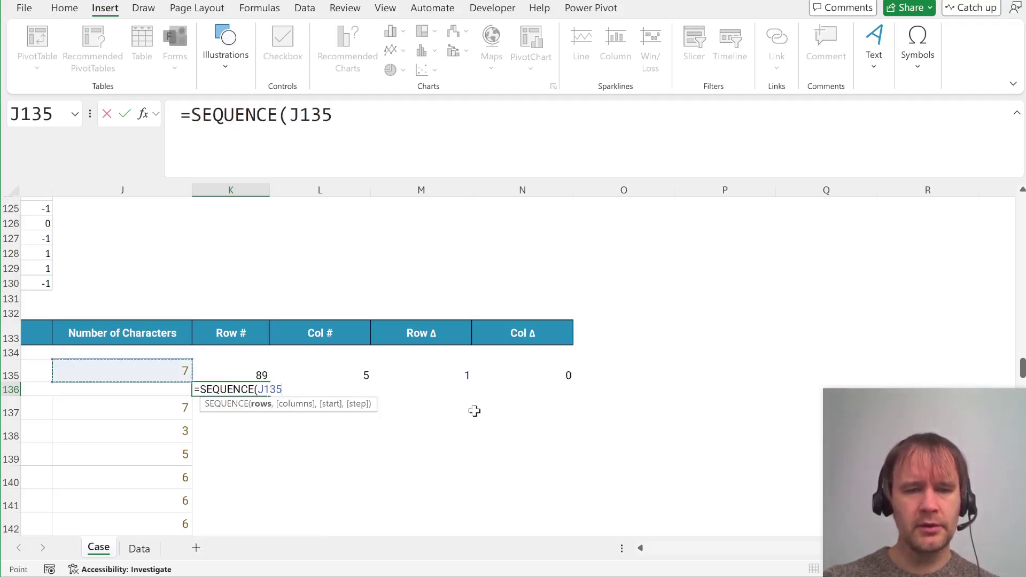
type(",,")
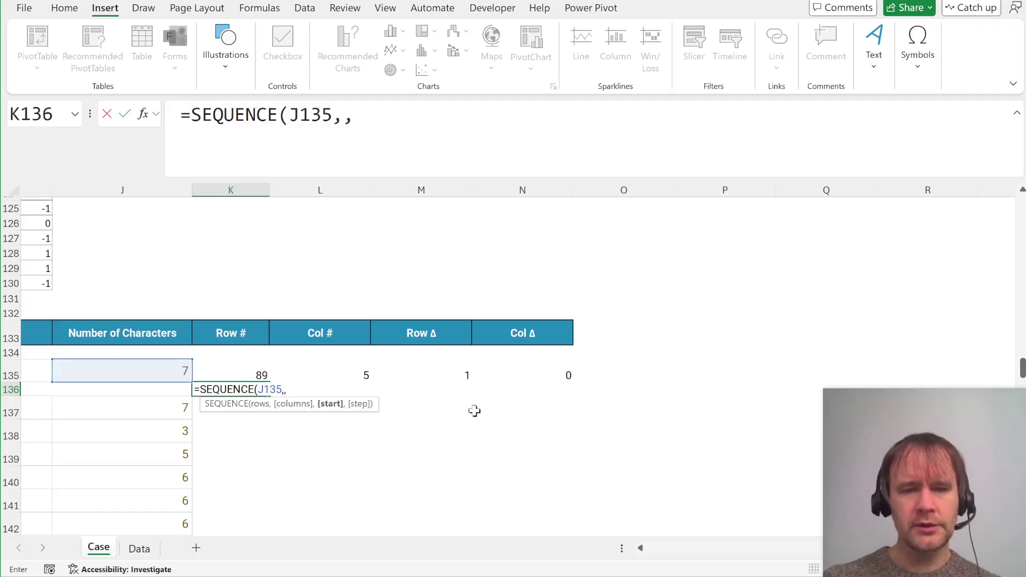
key("Up")
type(",")
key("Up")
key("Right")
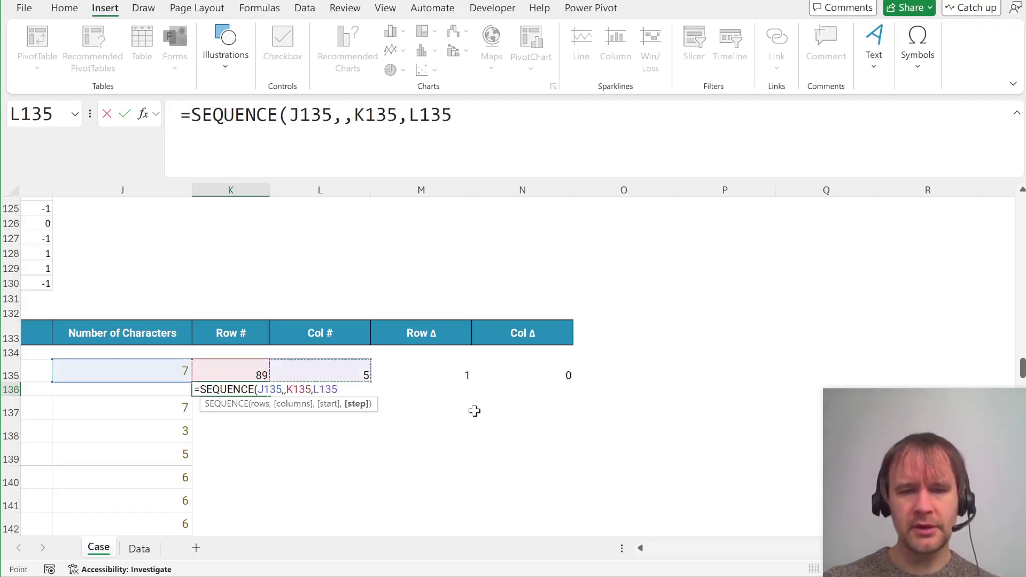
key("Right")
type(")")
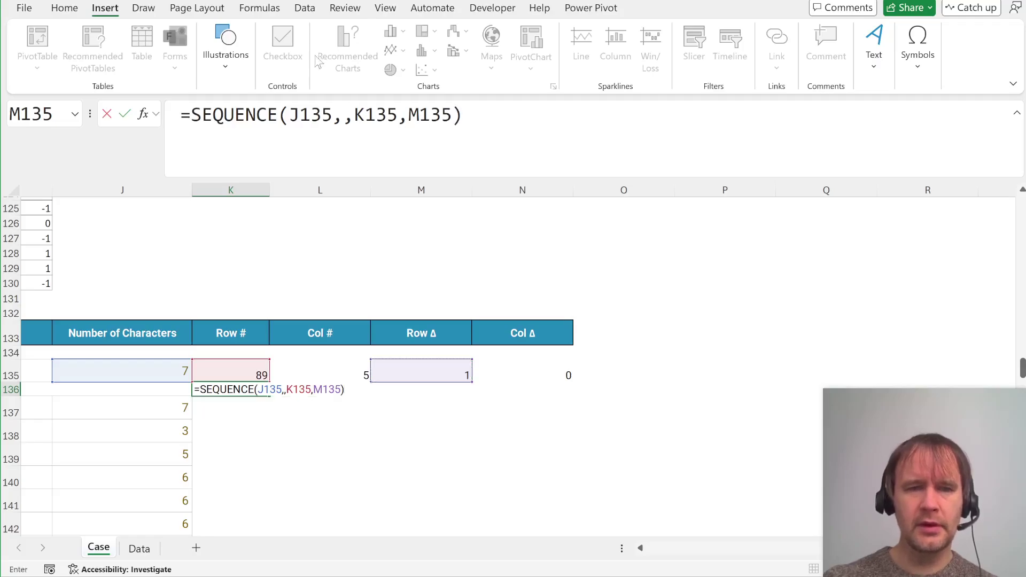
Step: Lock the count reference as $J135 and copy the formula right to L136 for column 5
left_click(289, 115)
type("$")
key("ctrl+Return")
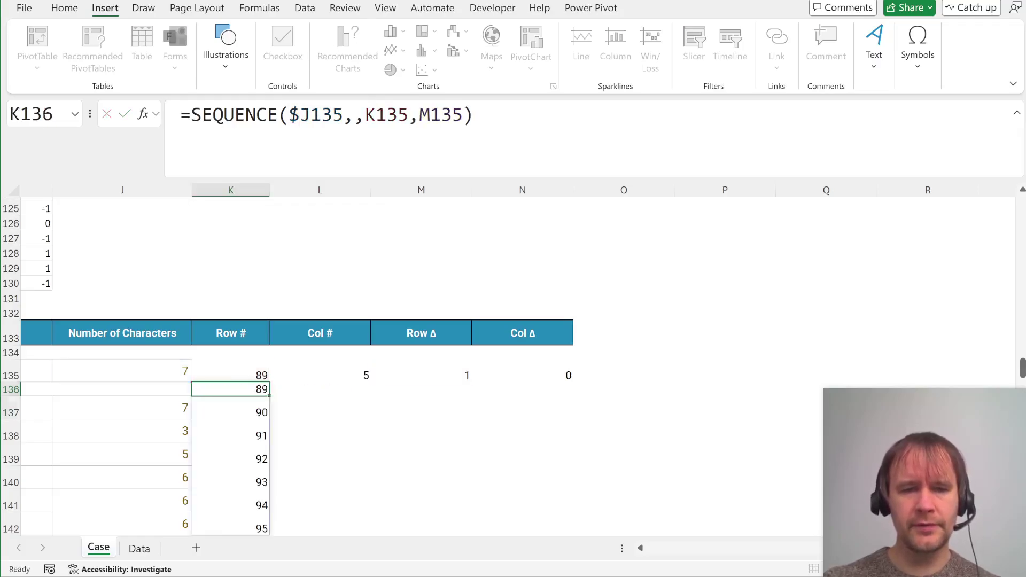
key("Right")
key("ctrl+r")
Step: Enter =INDEX(data,K136,L136) in M136 to return the first letter E
key("Right")
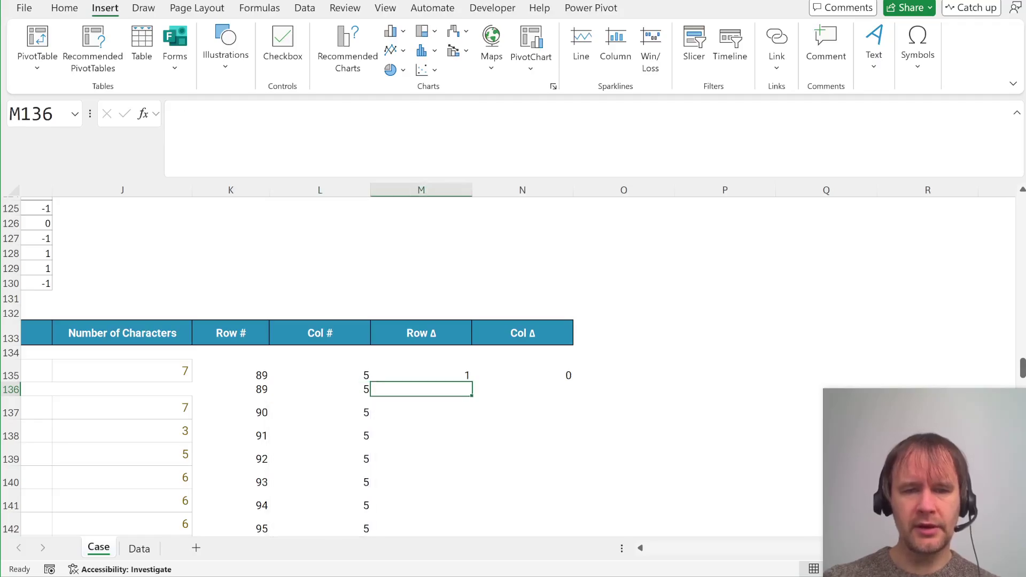
type("=INDEX(data,")
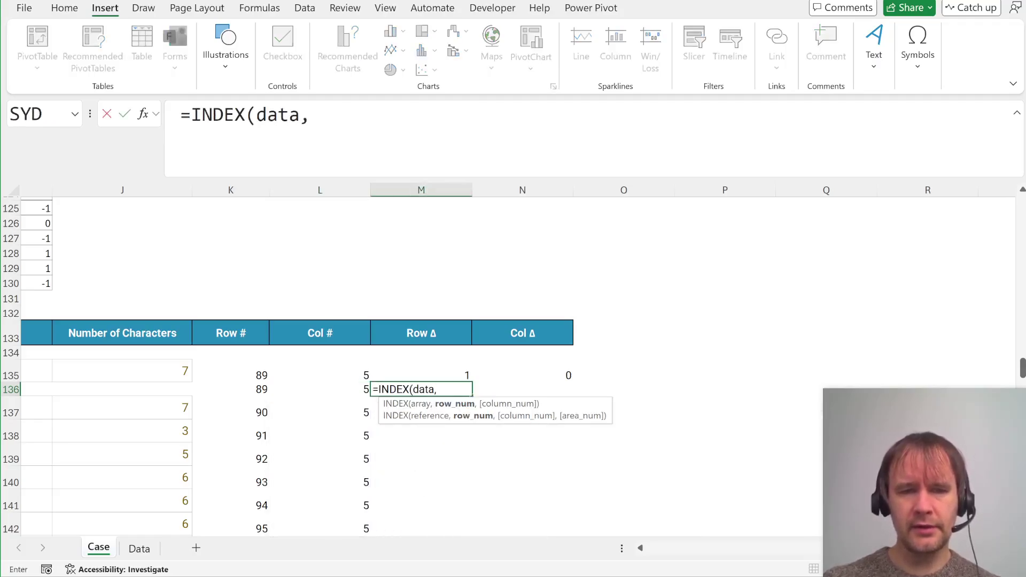
key("Left")
key("Left")
type(",")
key("Left")
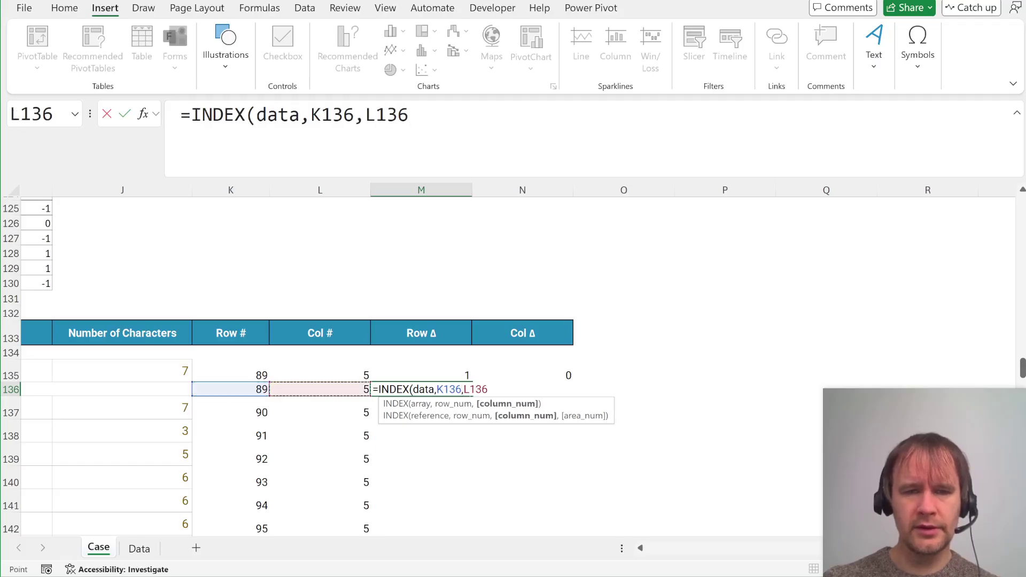
type(")")
key("Return")
key("Left")
Step: Fill the INDEX formula down to M142 and select the seven letters E, X, A, M, P, L, E
key("Up")
key("Right")
key("shift+Down")
key("shift+Down")
key("shift+Down")
key("shift+Down")
key("shift+Down")
key("shift+Down")
key("ctrl+d")
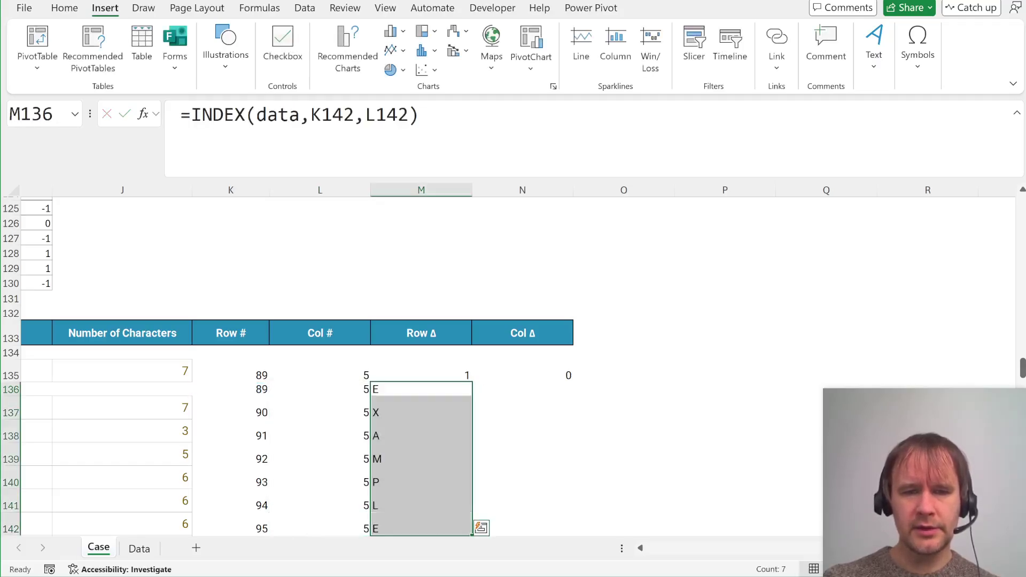
key("Down")
key("Up")
key("shift+Down")
key("shift+Down")
key("shift+Down")
key("shift+Down")
key("shift+Down")
key("shift+Down")
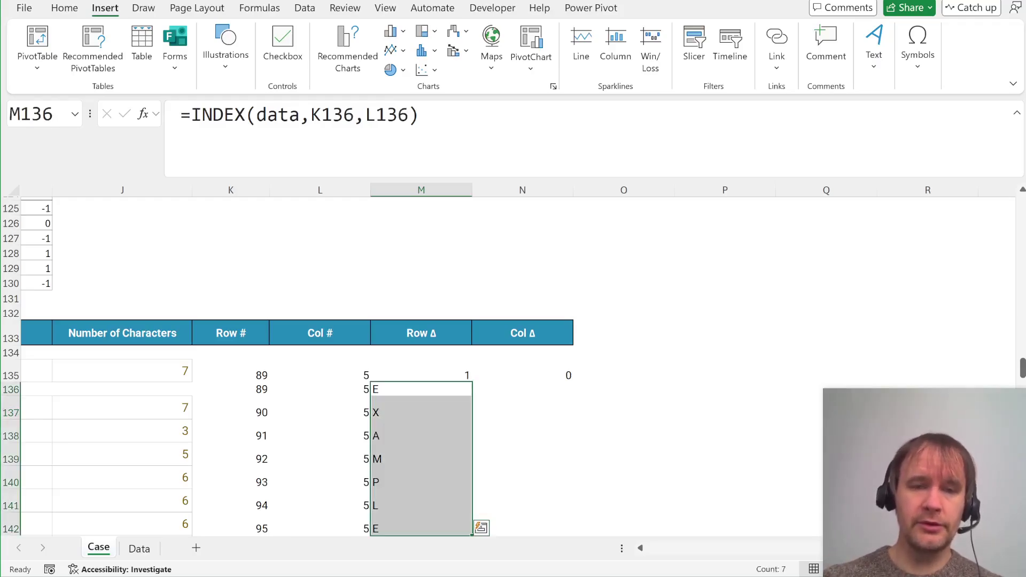
Step: Review the Example4 helper formulas for Row #, Col #, Row Δ and Col Δ along row 135
key("Left")
key("Left")
key("Left")
key("Left")
key("Left")
key("Left")
key("Left")
key("Left")
key("Left")
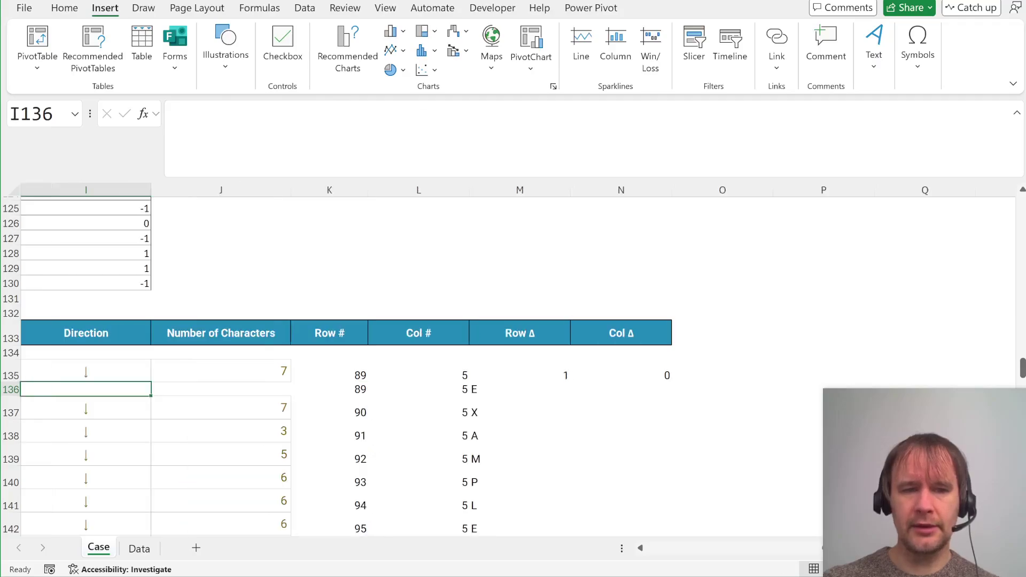
key("Right")
key("Up")
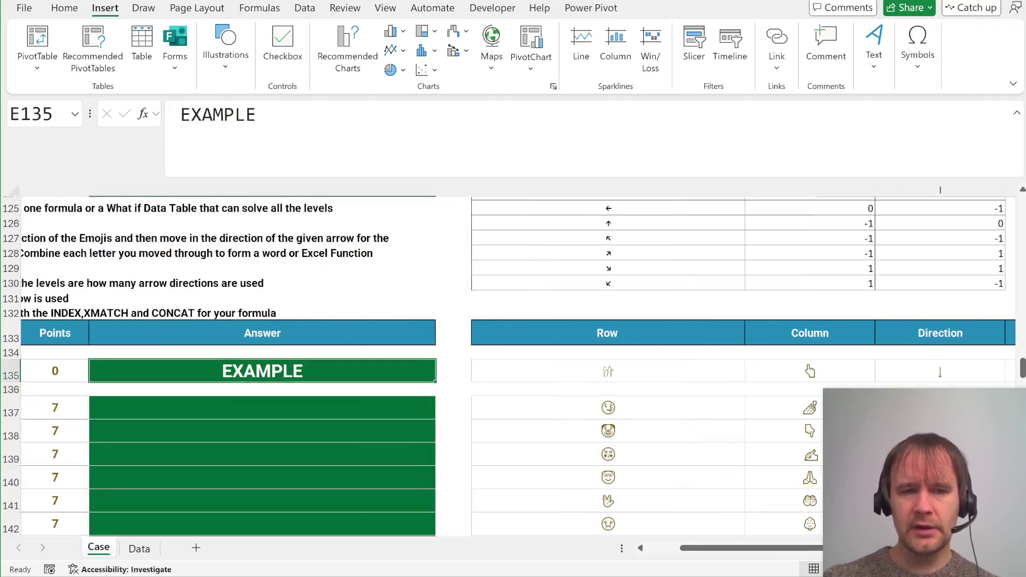
key("Right")
key("Right")
key("Right")
key("Right")
key("Right")
key("Right")
key("Right")
key("Right")
key("Right")
key("Right")
key("Left")
key("Left")
key("Left")
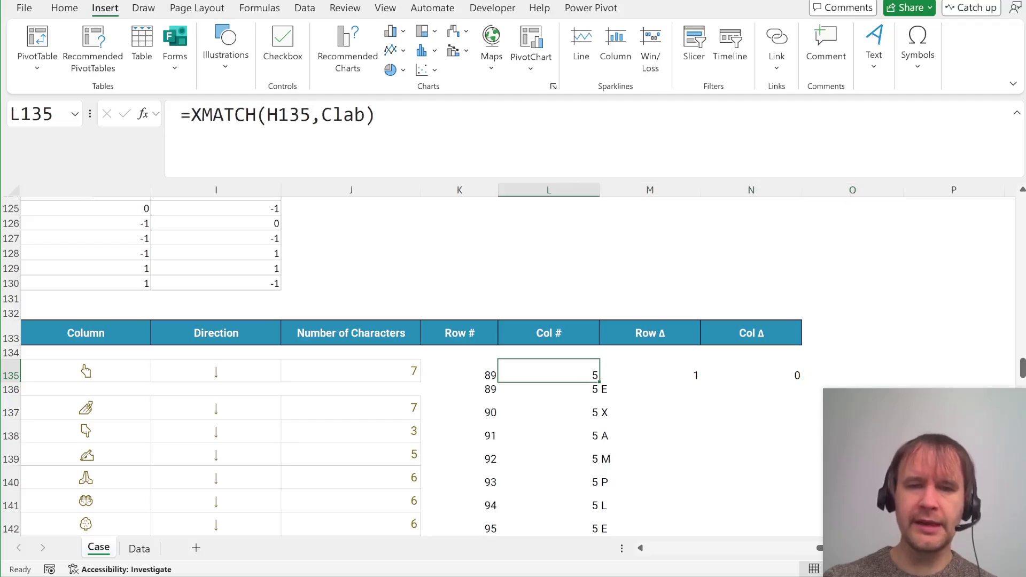
key("Left")
key("Right")
key("Right")
key("Right")
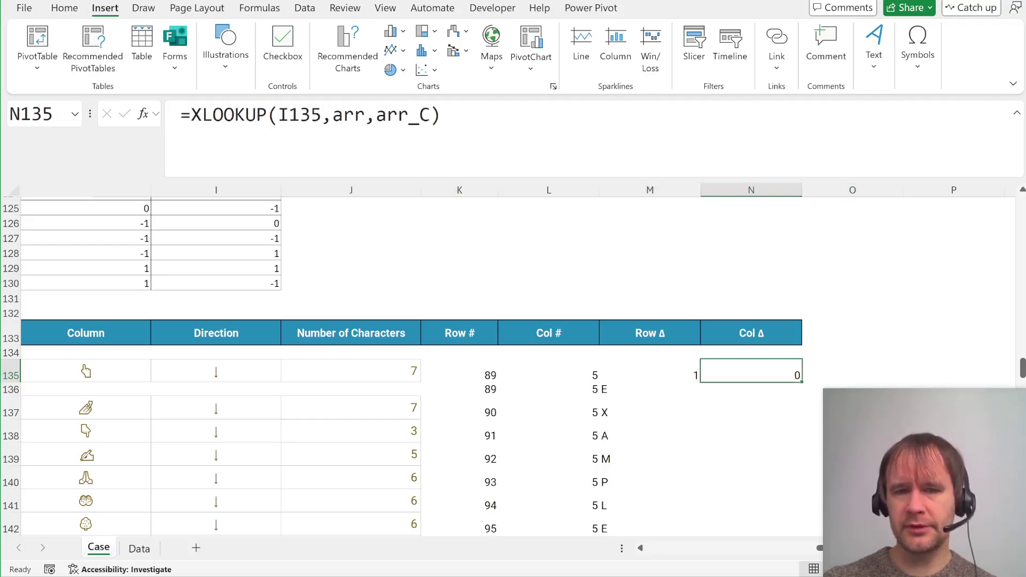
key("Left")
key("Left")
key("Left")
key("Right")
key("Down")
key("Up")
key("Right")
key("Left")
key("Left")
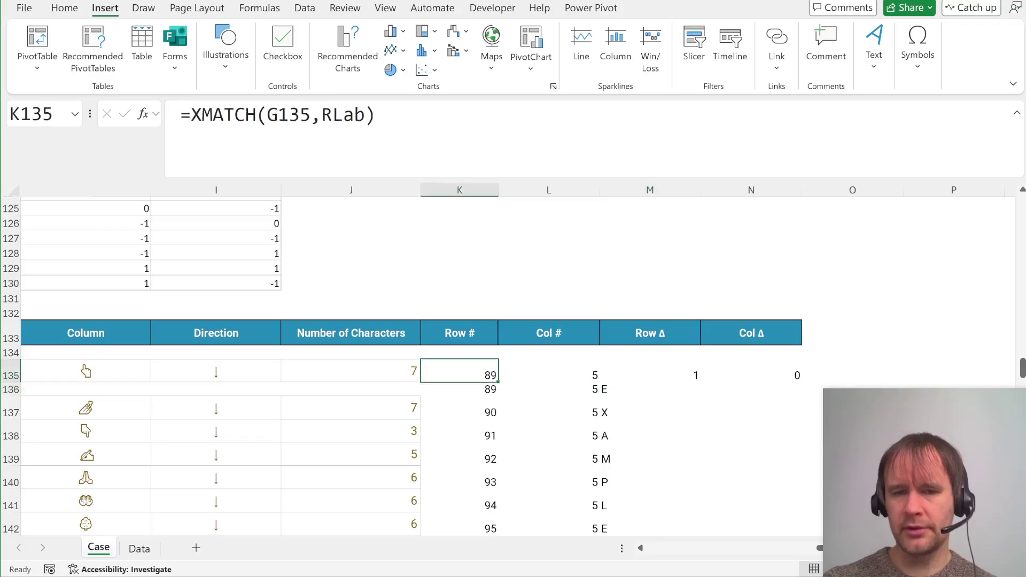
key("Left")
key("Left")
key("Left")
key("Left")
key("Left")
key("Left")
key("Left")
key("Left")
key("Left")
key("Right")
key("Right")
key("Right")
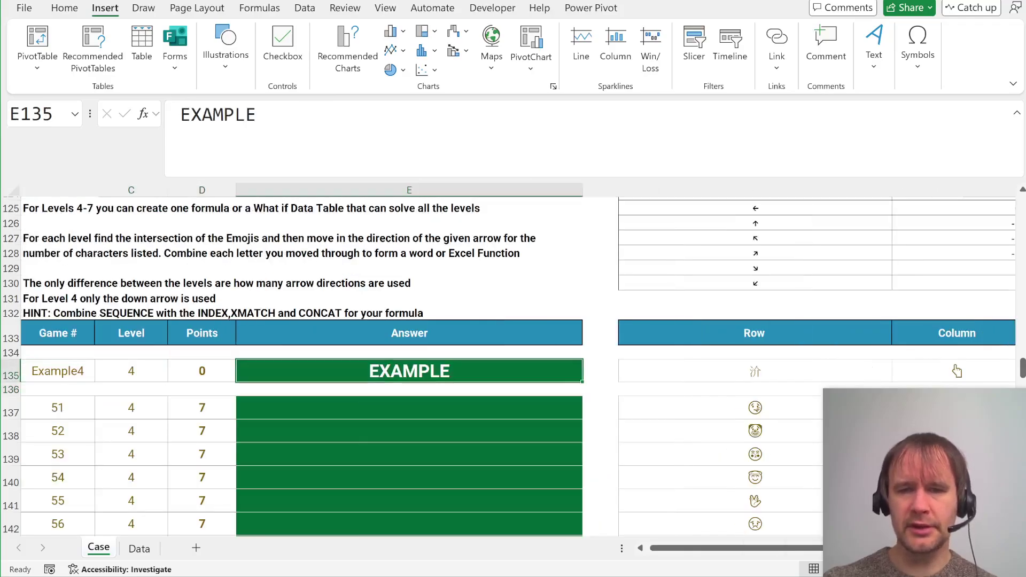
Step: Start =LET in E135 with rNum as XMATCH(G135,Rlab) and cnum as XMATCH(H135,Clab)
type("=let")
key("Tab")
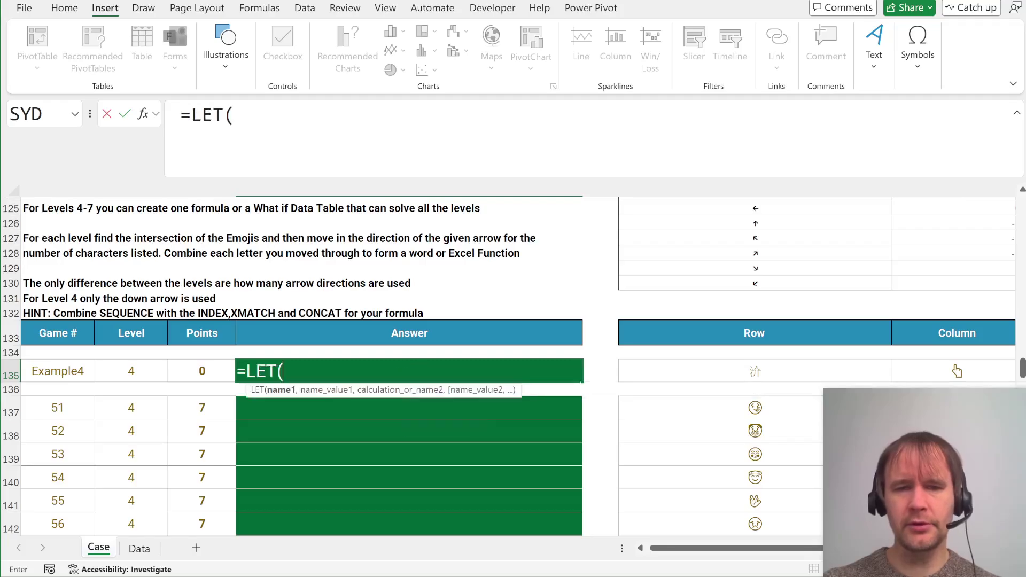
type("r")
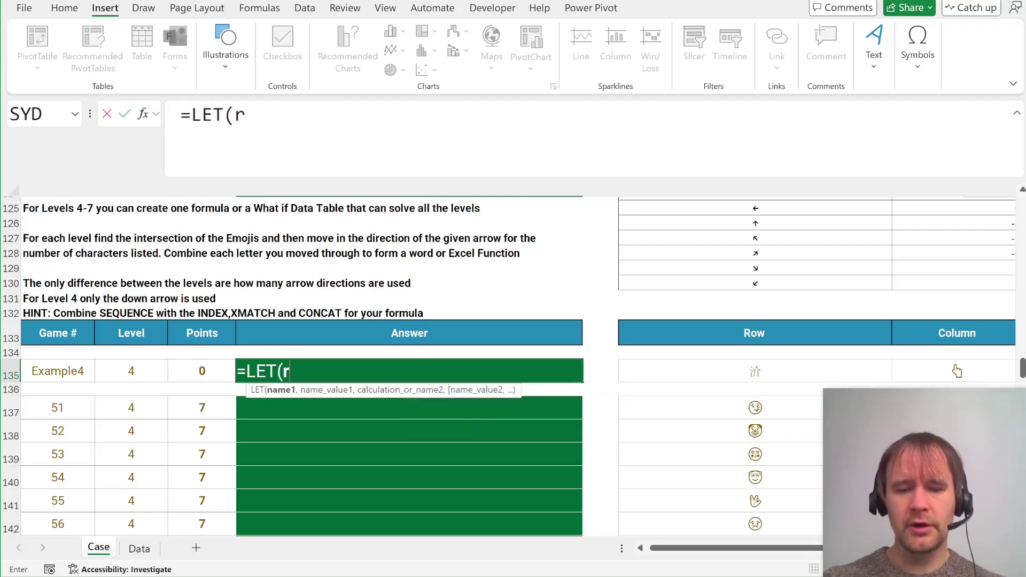
type("Num,xm")
key("Tab")
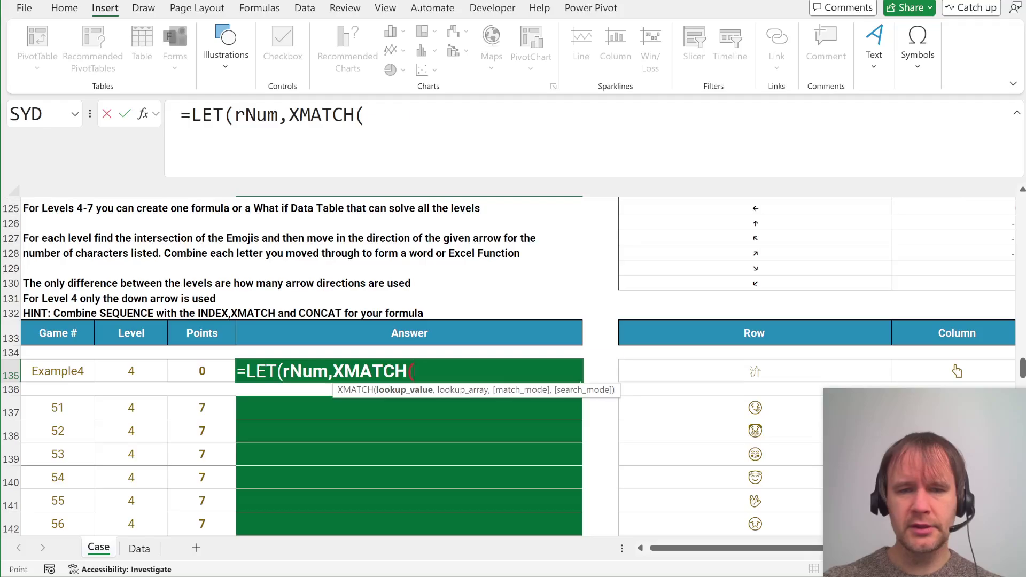
key("Right")
key("Right")
type(",rl")
key("Tab")
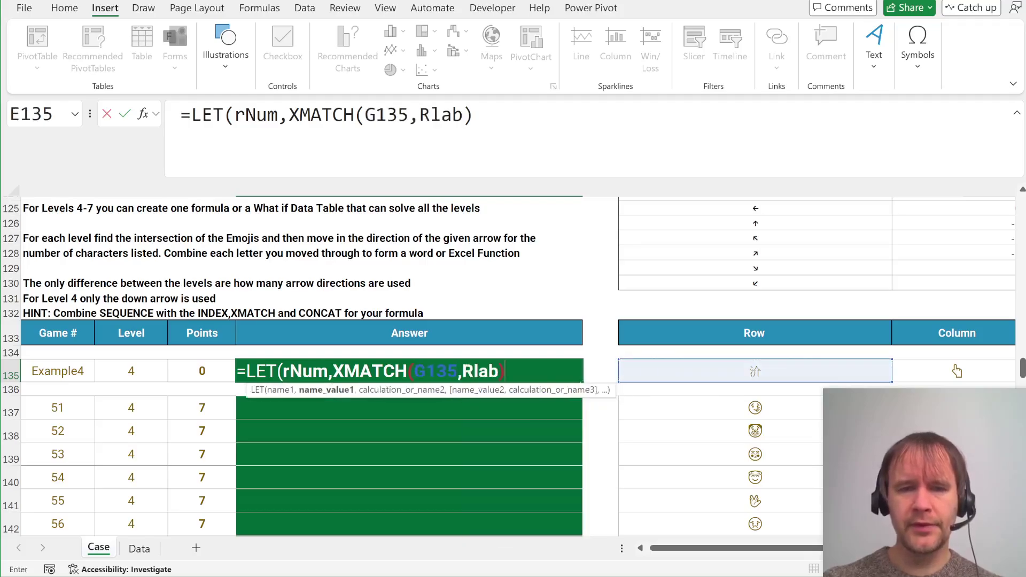
type("),cn")
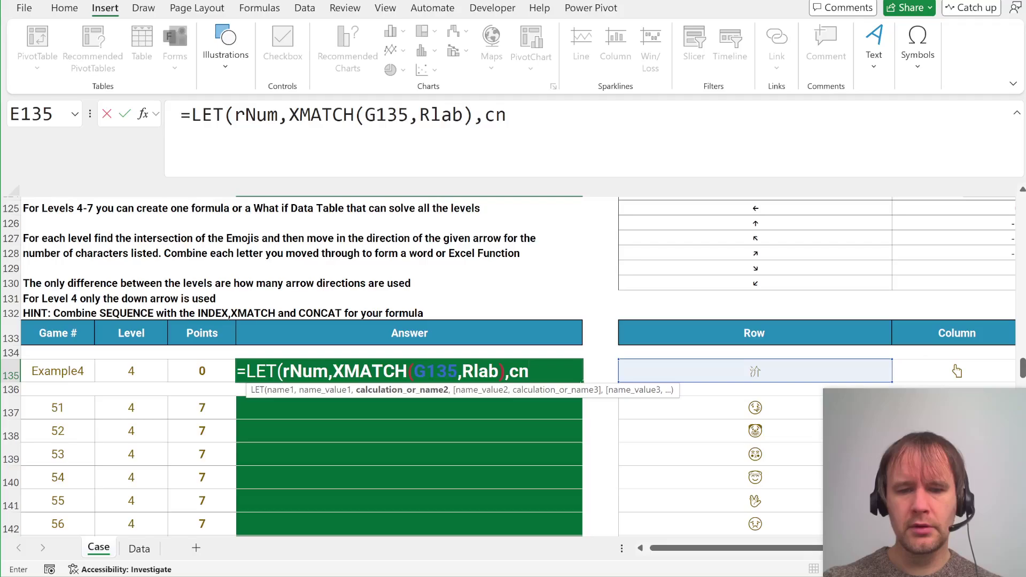
type("um,xm")
key("Tab")
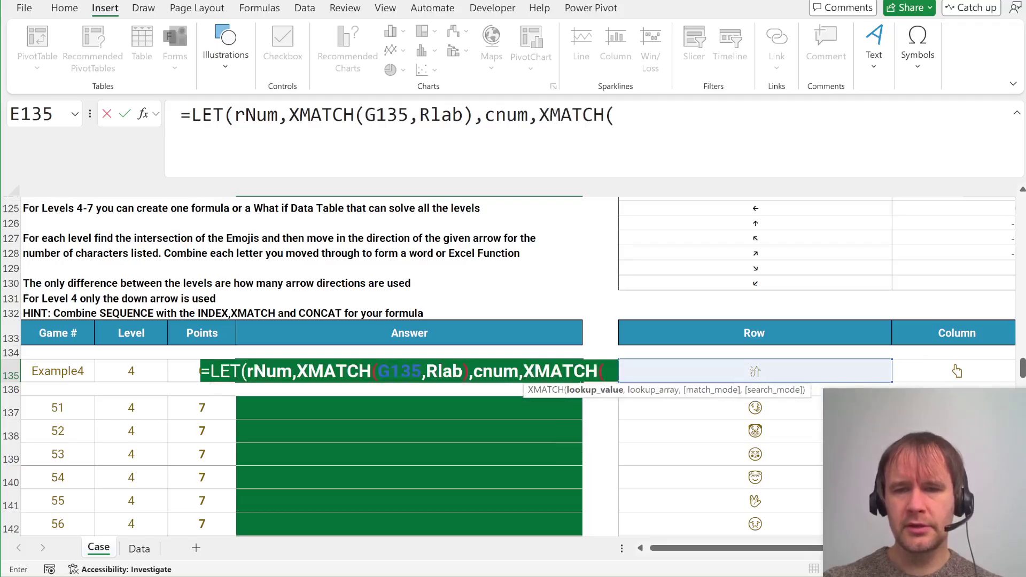
left_click(918, 366)
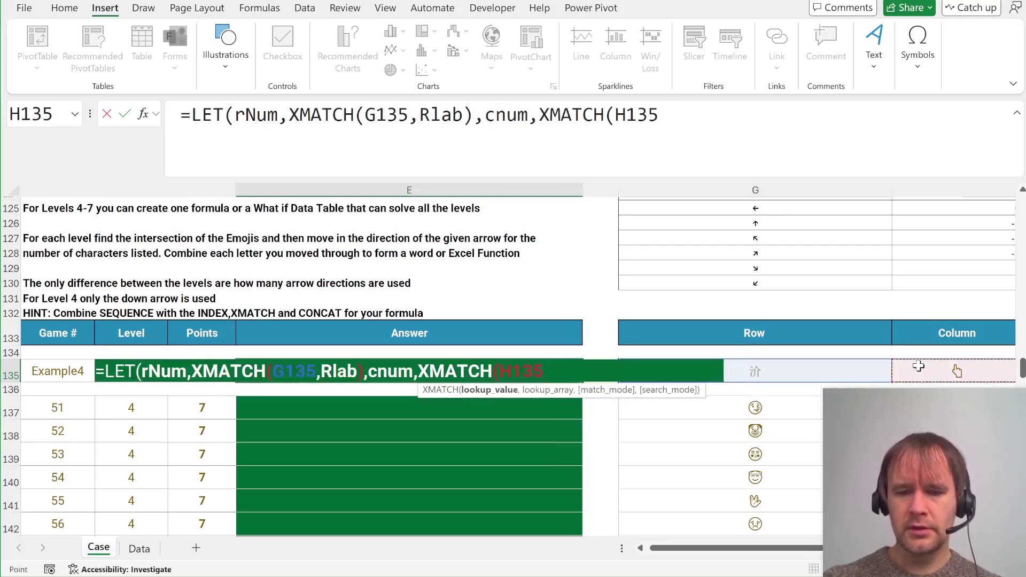
type(",cl")
key("Tab")
type(")")
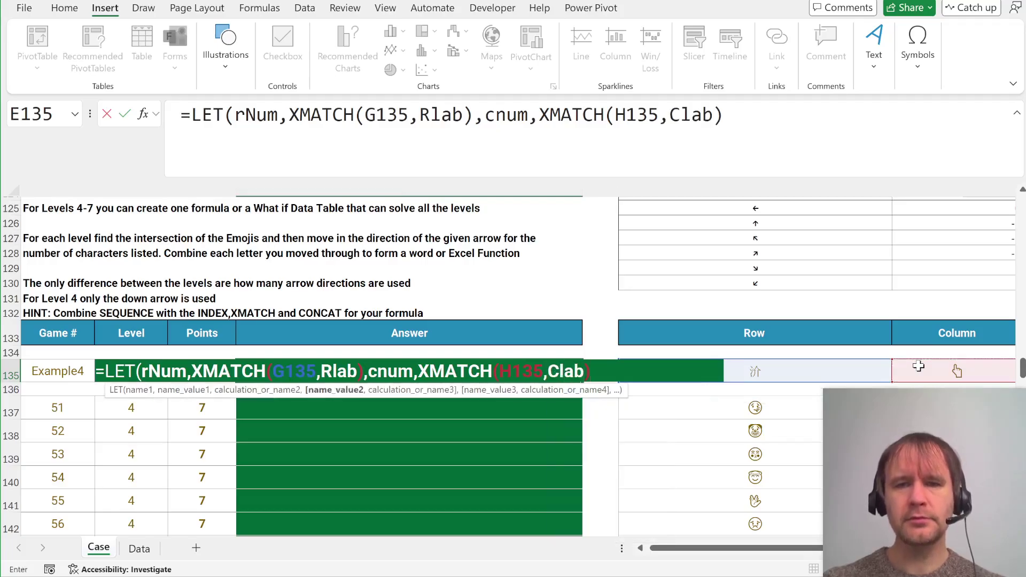
type(",")
Step: Add a new line defining rDelt as XLOOKUP(I135,arr,arr_R)
key("alt+Return")
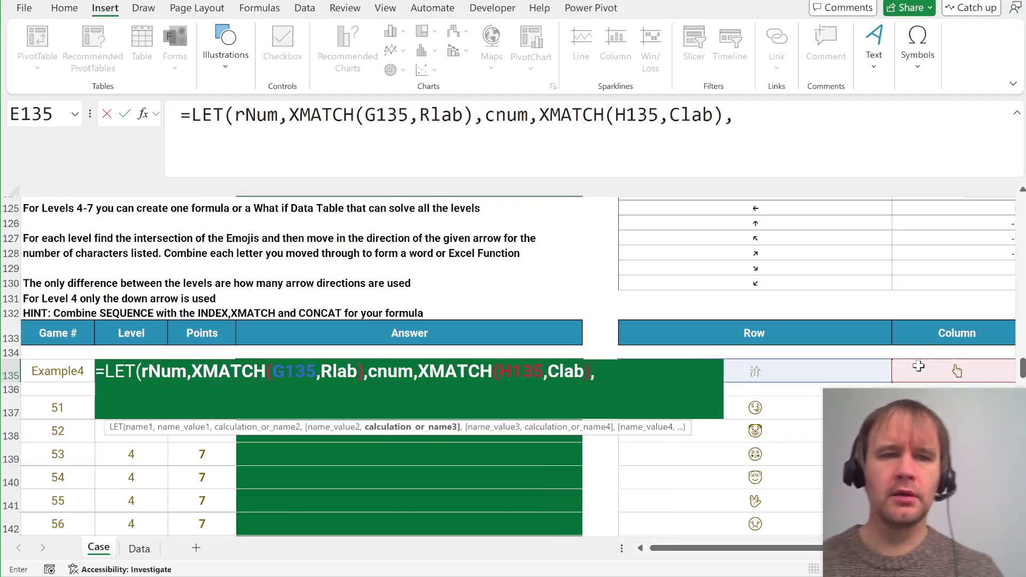
type("rDelt,")
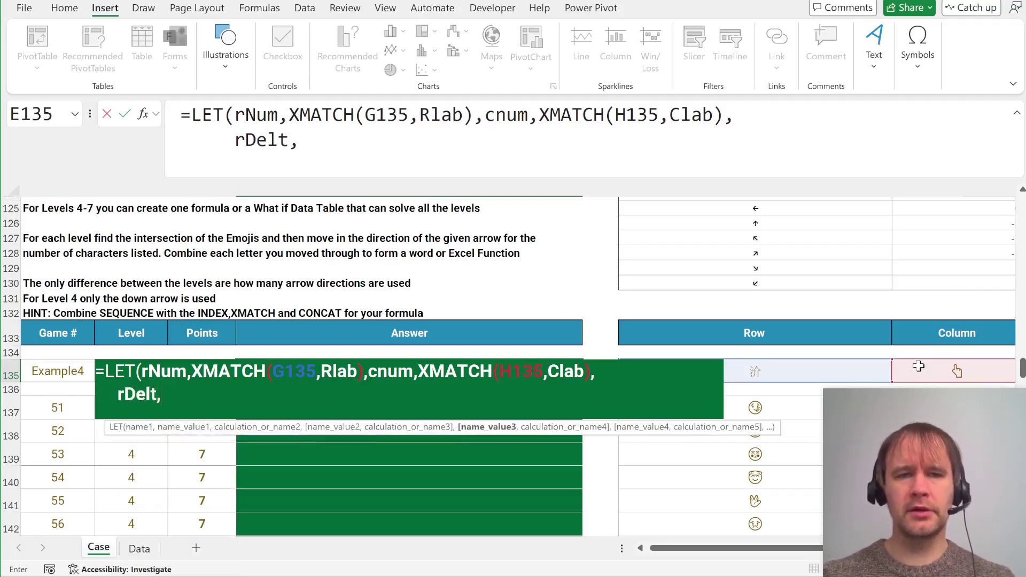
type("xl")
key("Tab")
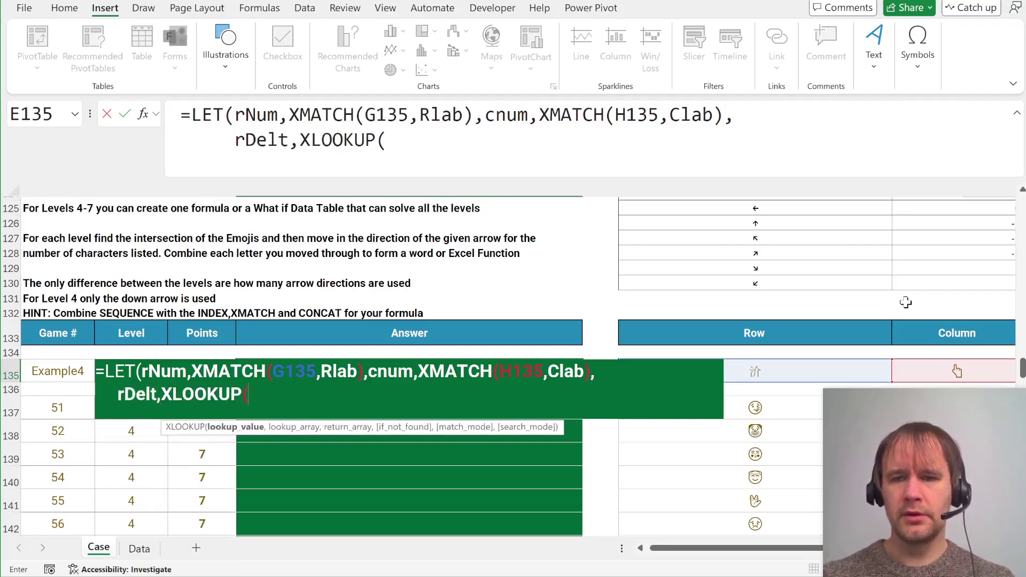
scroll(988, 299, "right", 2)
left_click(956, 373)
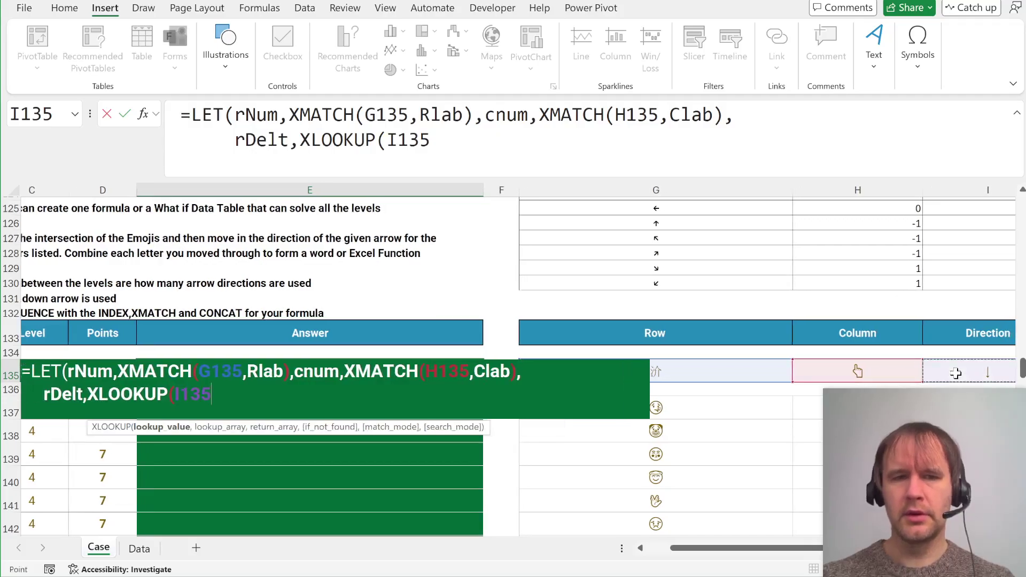
type(",arr,arr_C")
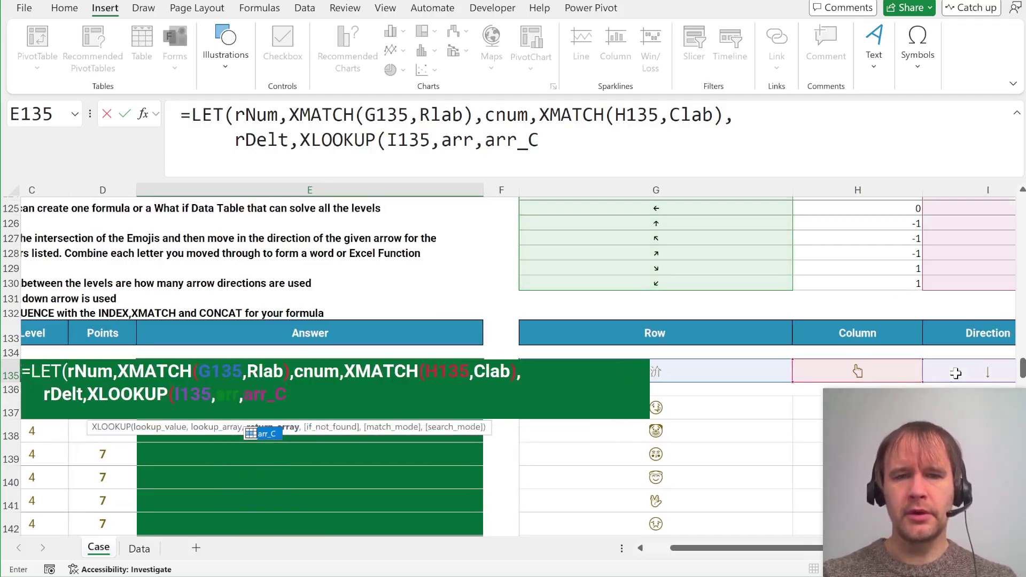
key("BackSpace")
type("R),")
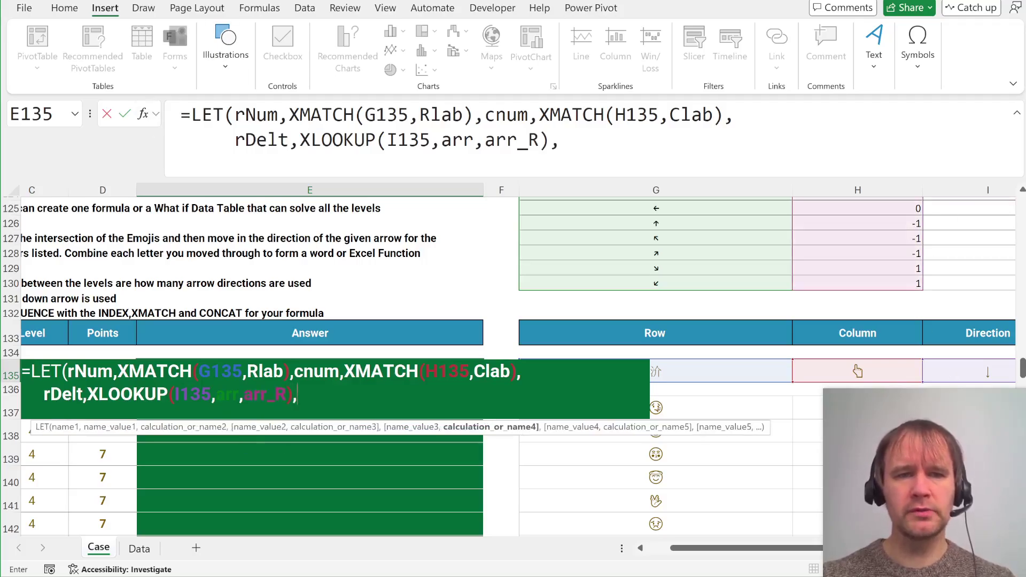
Step: Duplicate the rDelt line and edit it into cDelt as XLOOKUP(I135,arr,arr_c)
left_click_drag(235, 139, 560, 140)
key("ctrl+c")
key("Right")
key("ctrl+v")
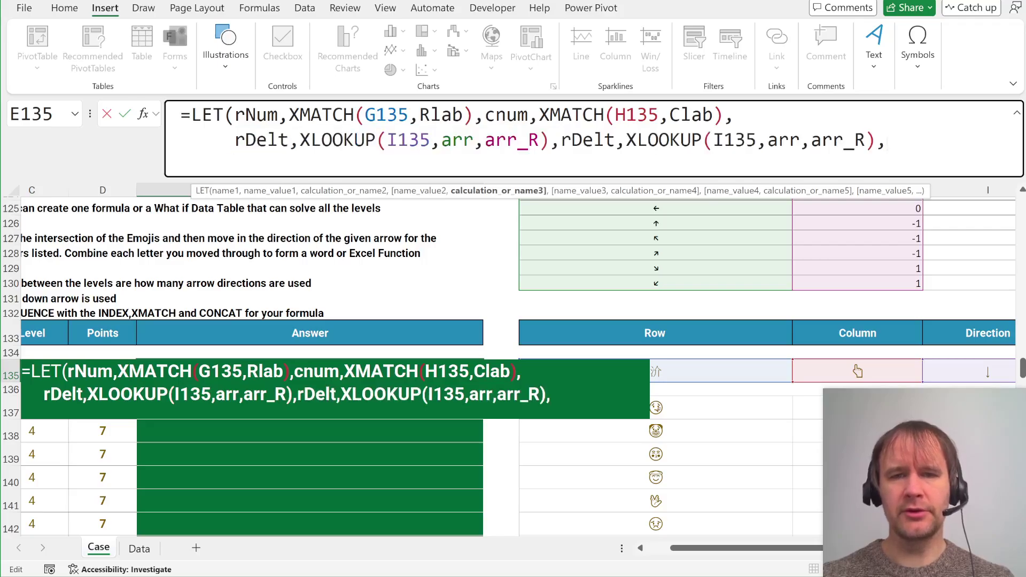
left_click(560, 139)
key("Delete")
type("c")
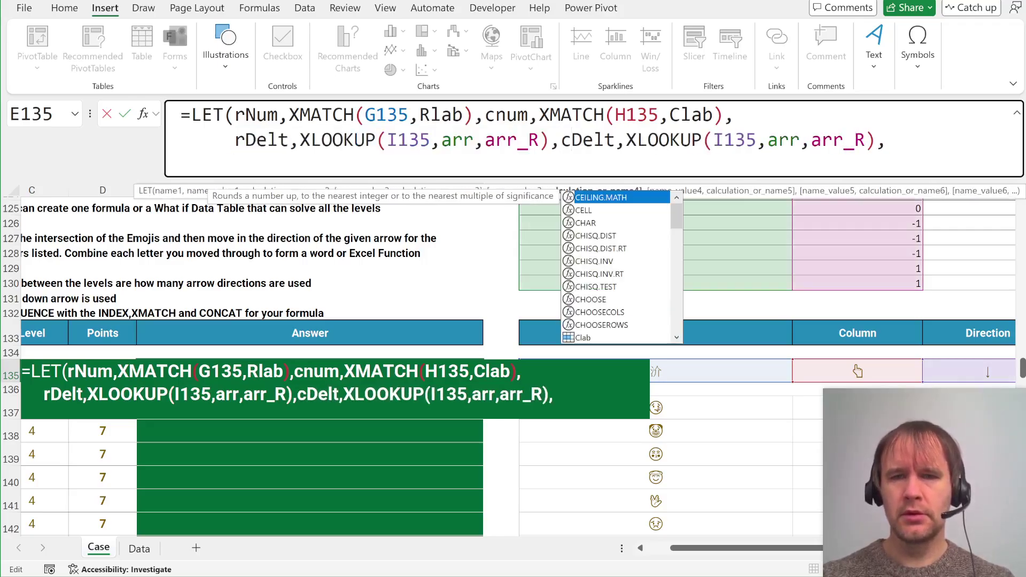
left_click(851, 140)
key("Delete")
type("c")
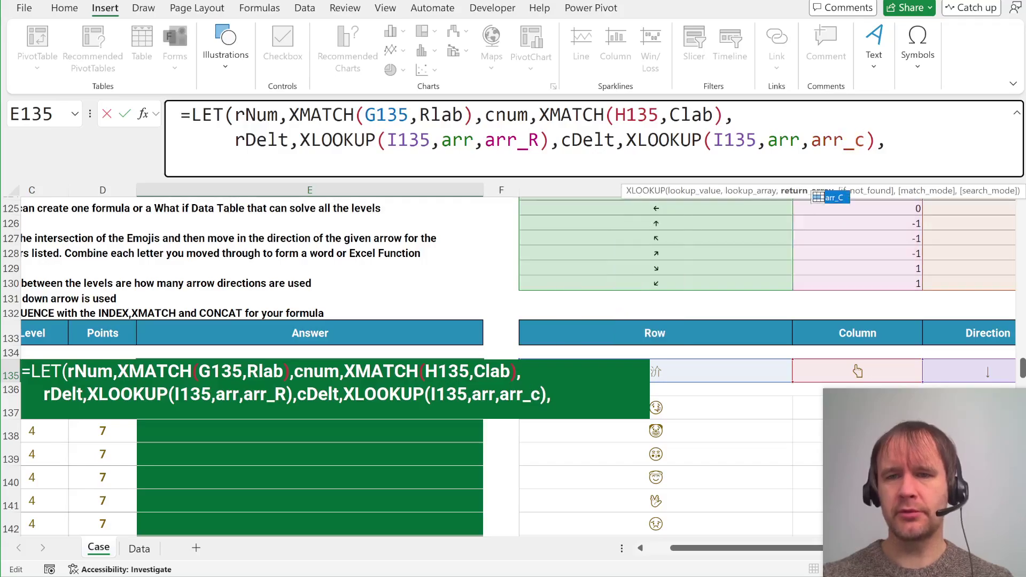
key("End")
key("alt+Return")
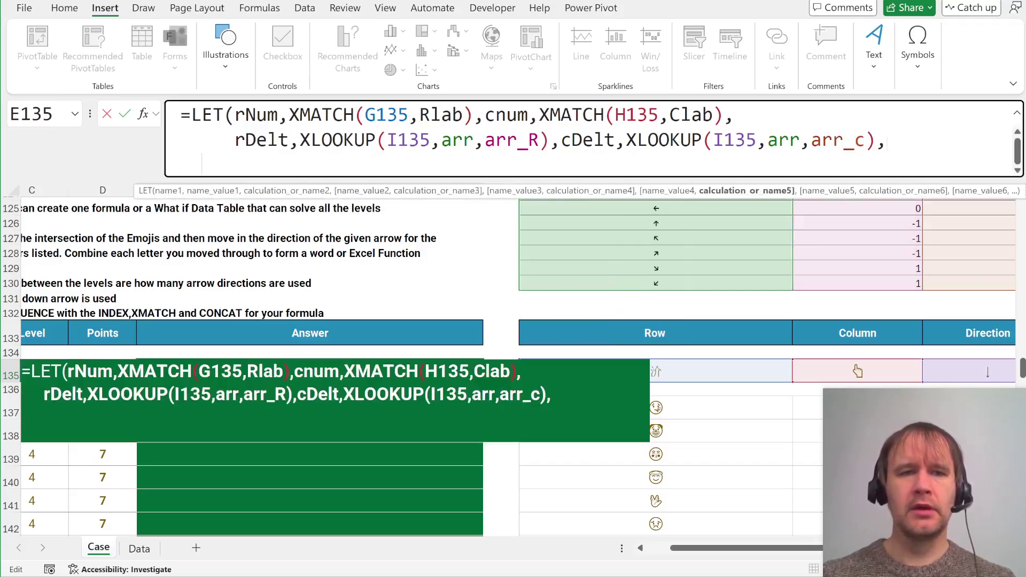
type("rS")
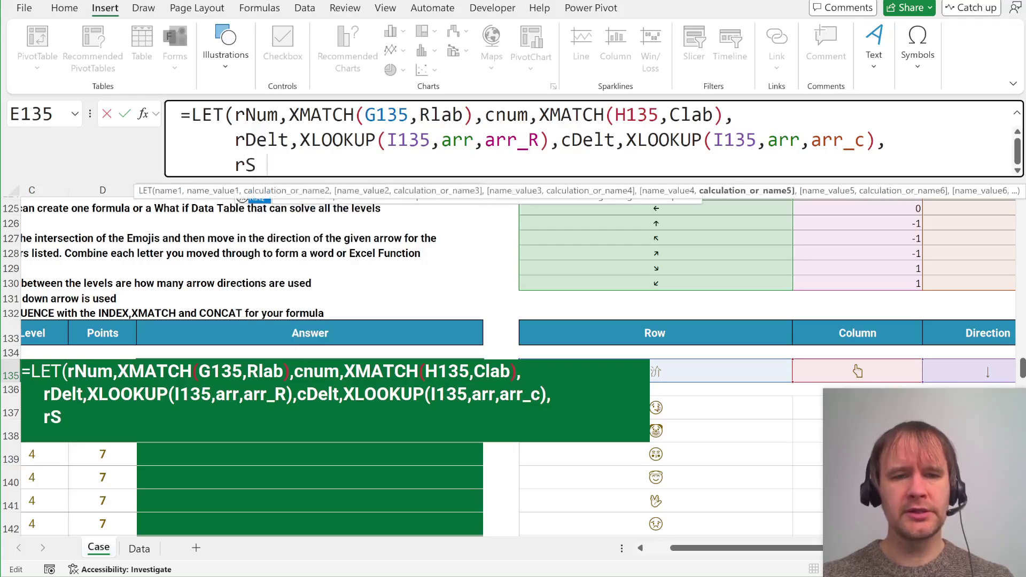
type("eq,seq")
Step: Define rSeq as SEQUENCE(J135,,rNum,rDelt) in the LET formula
key("Tab")
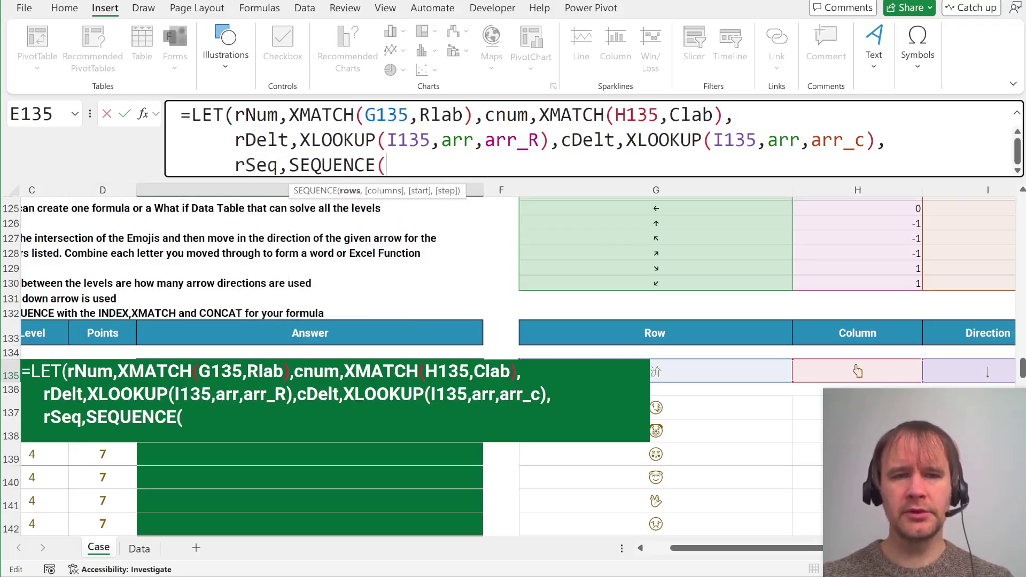
scroll(888, 351, "right", 2)
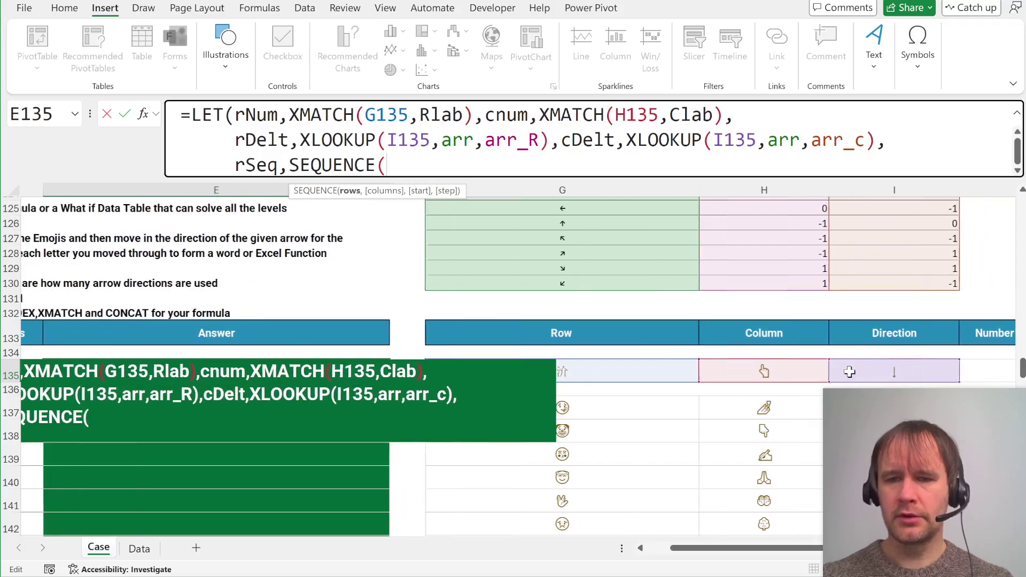
left_click(976, 371)
type(",")
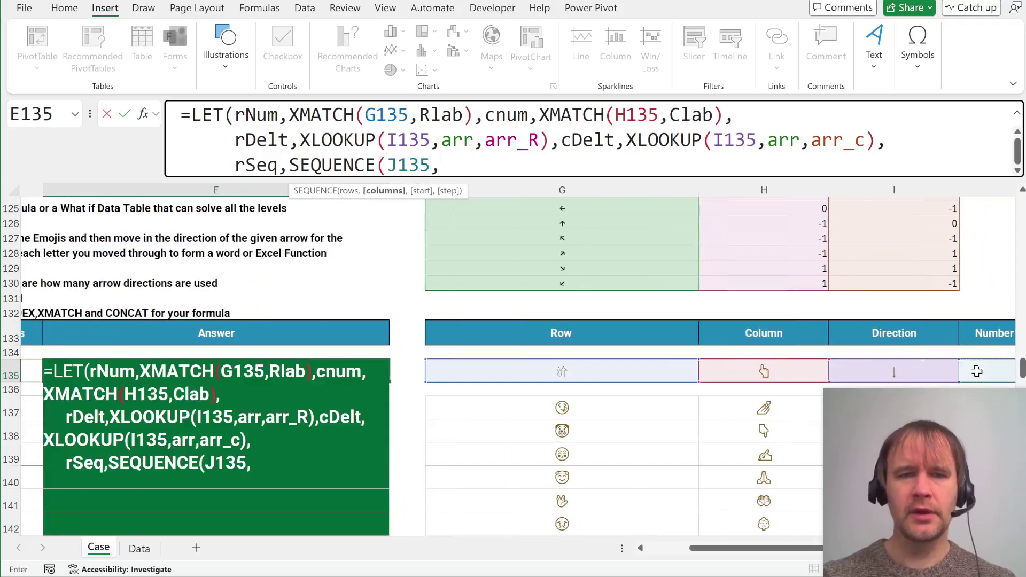
type(",")
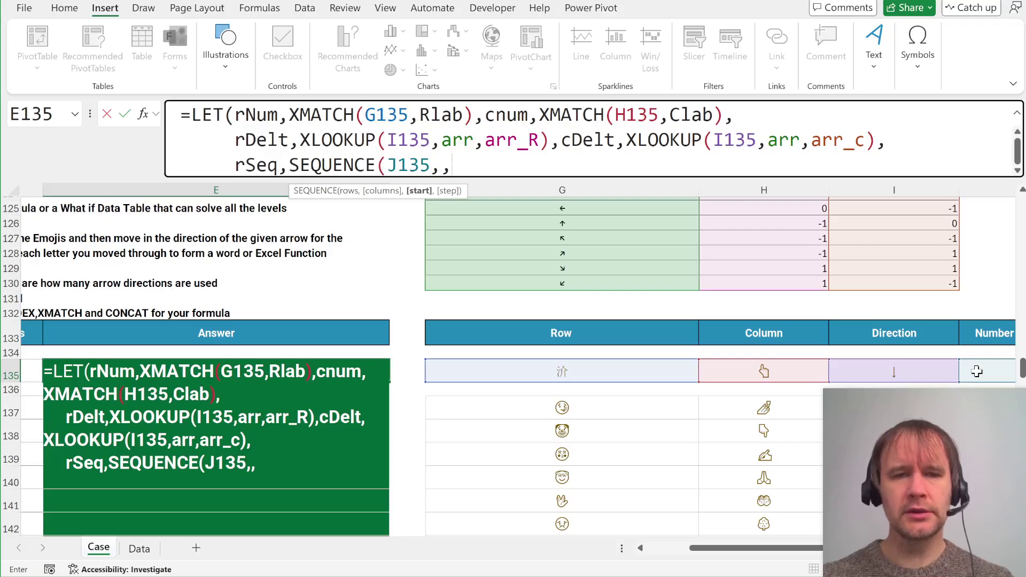
type("rNum")
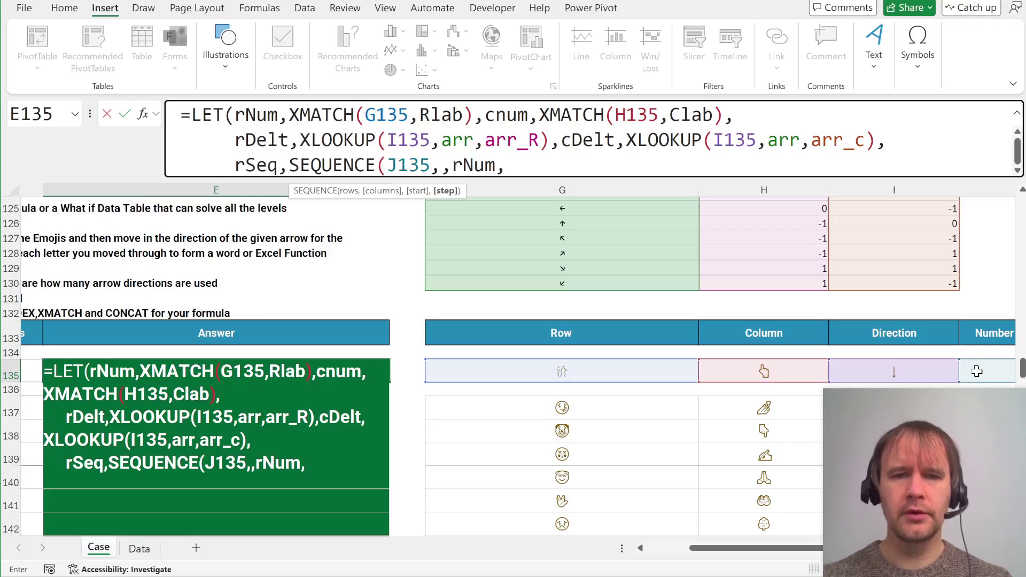
type(",rde")
key("Tab")
type(")")
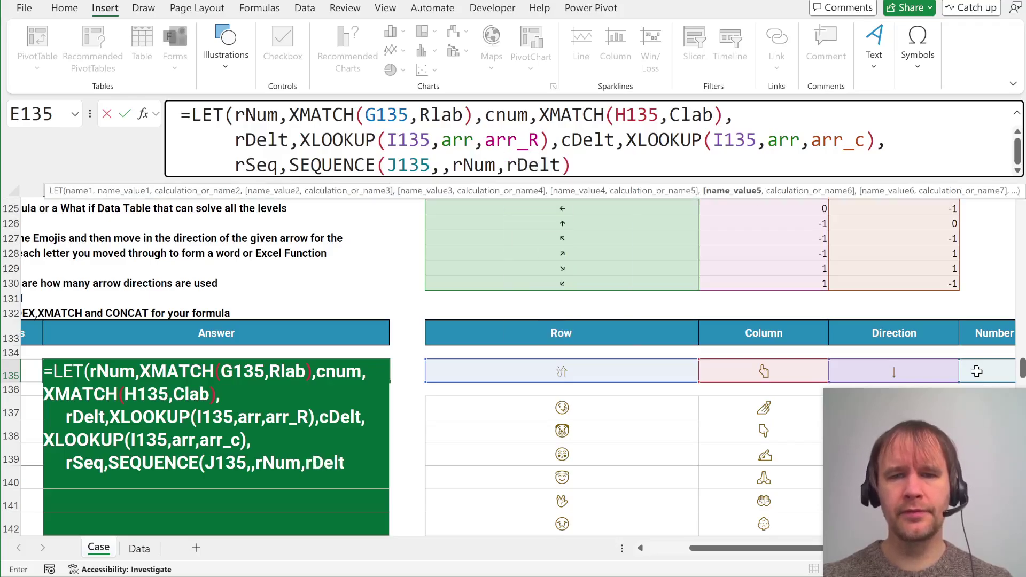
type(",")
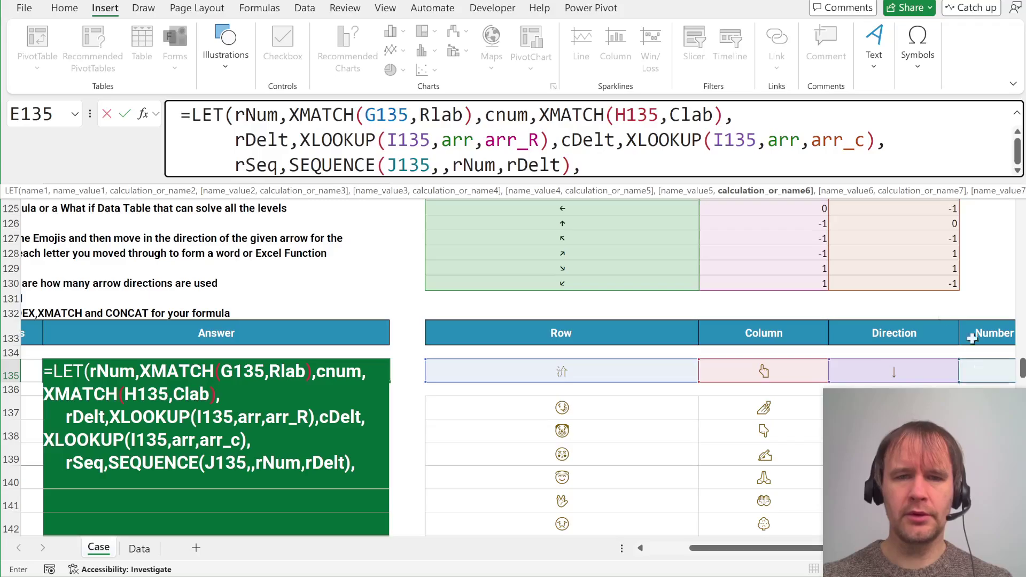
Step: Duplicate the rSeq line and change it to cSeq as SEQUENCE(J135,,cNum,cDelt)
key("shift+Home")
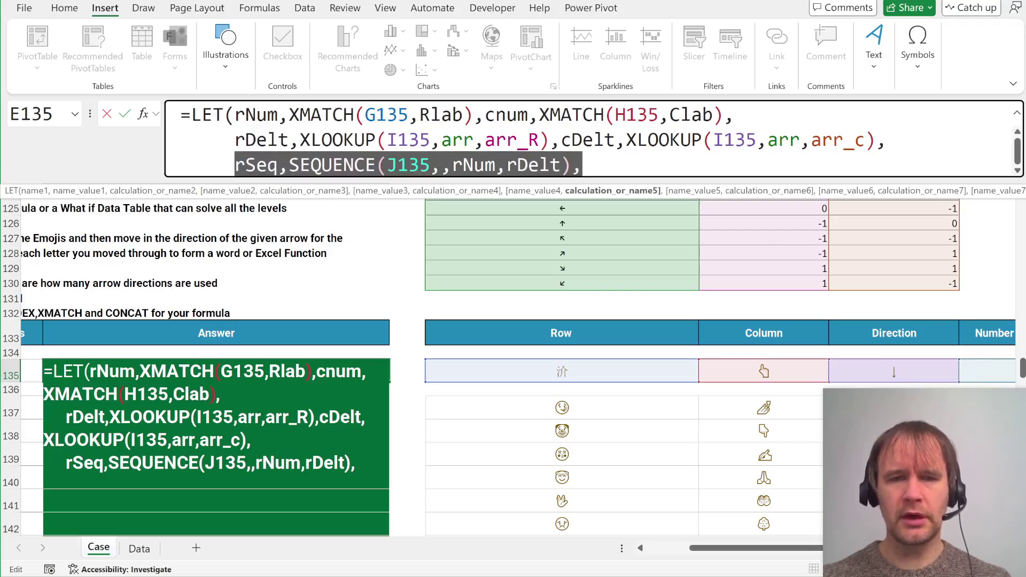
key("ctrl+c")
key("End")
key("ctrl+v")
left_click(593, 165)
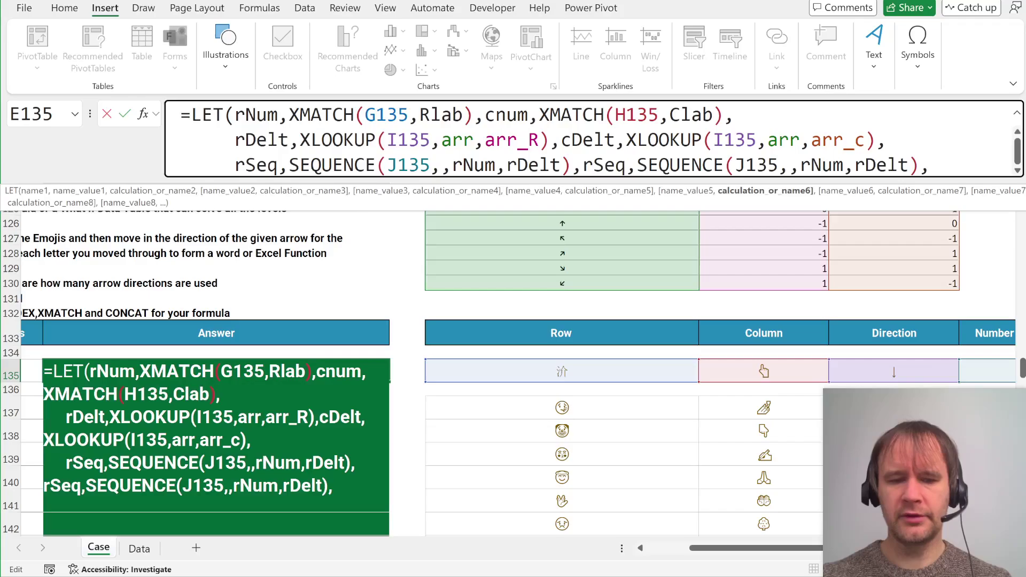
key("BackSpace")
type("c")
left_click(810, 165)
key("BackSpace")
type("c")
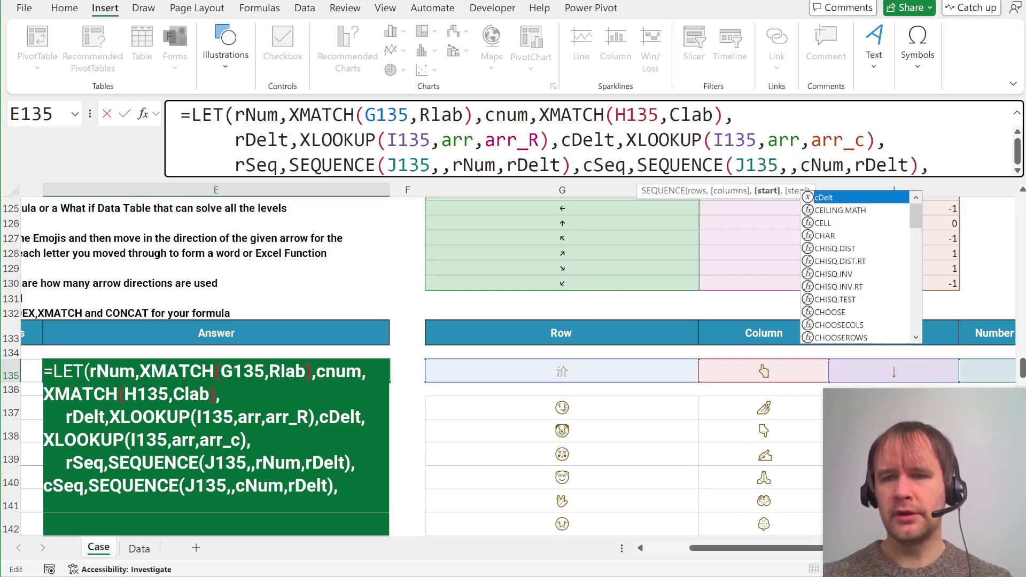
left_click(865, 165)
key("BackSpace")
type("c")
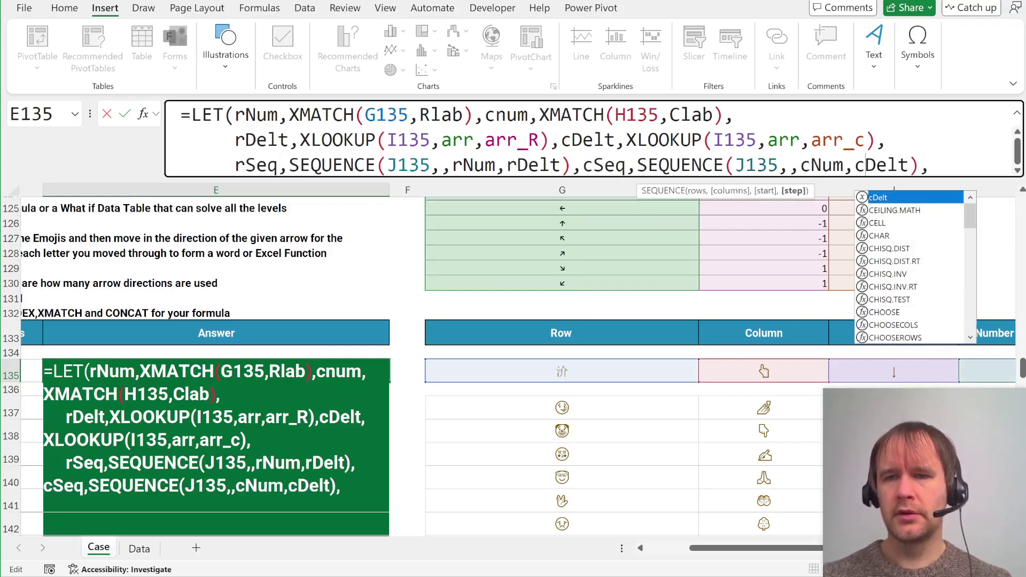
key("End")
key("alt+Return")
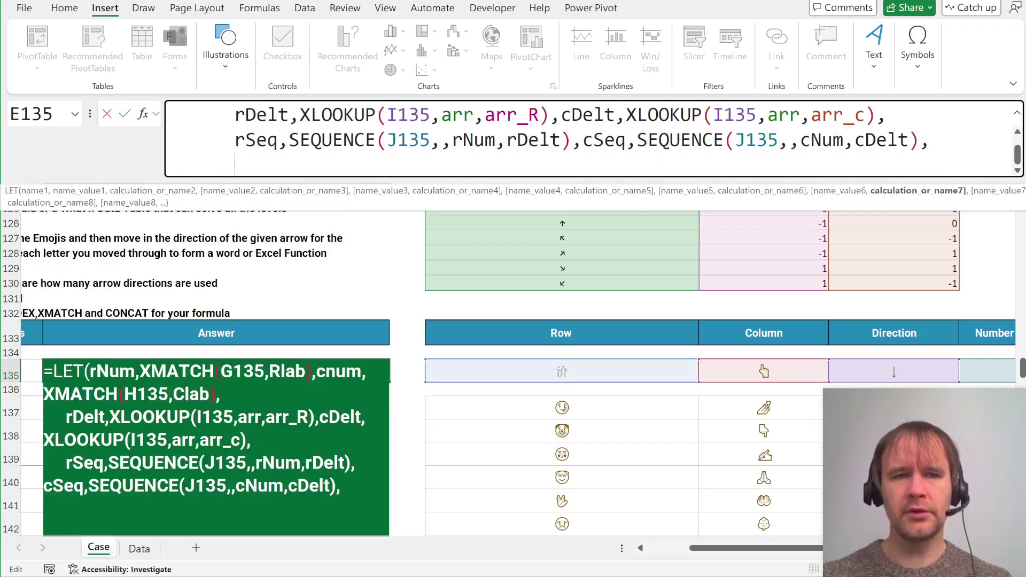
type("lets,ind")
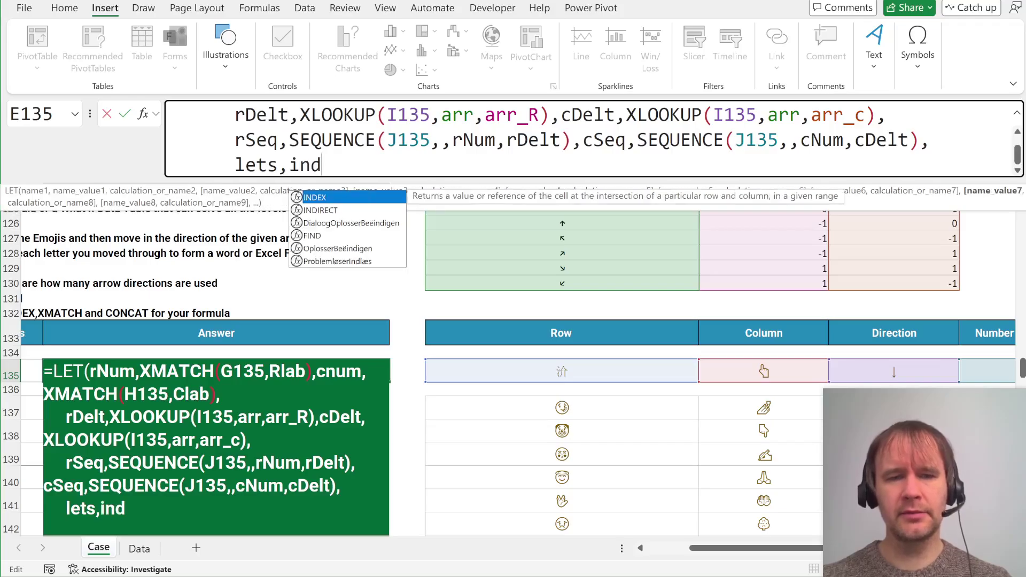
Step: Define lets as INDEX(data,rSeq,cSeq) and return lets, spilling E, X, A, M, P, L, E
key("Tab")
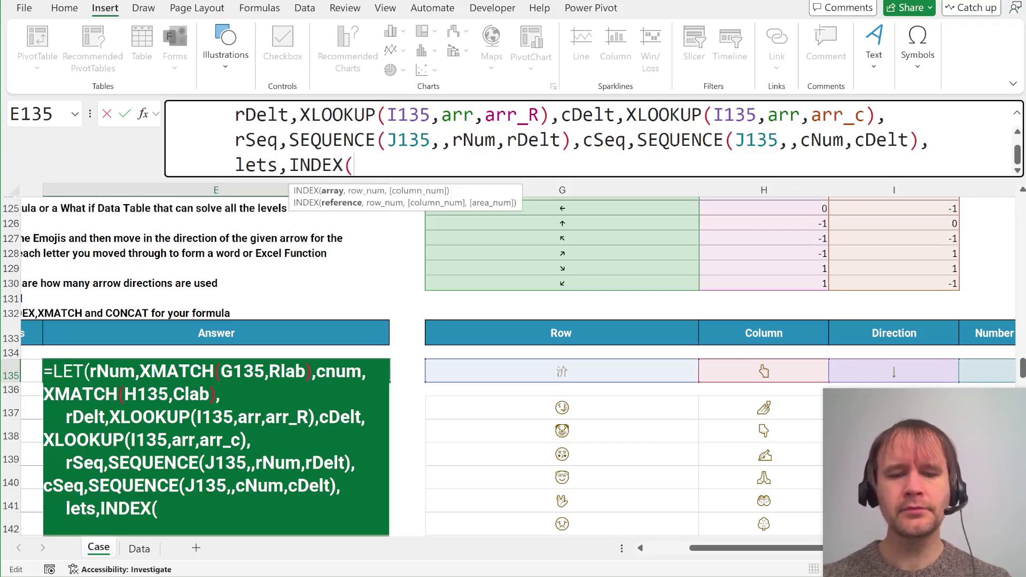
type("data,rse")
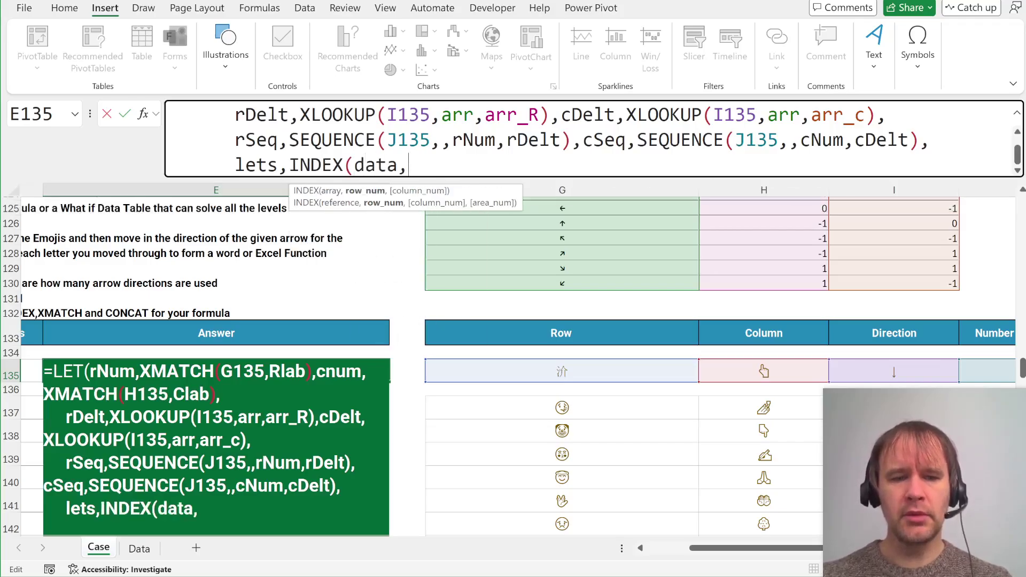
key("Tab")
type(",")
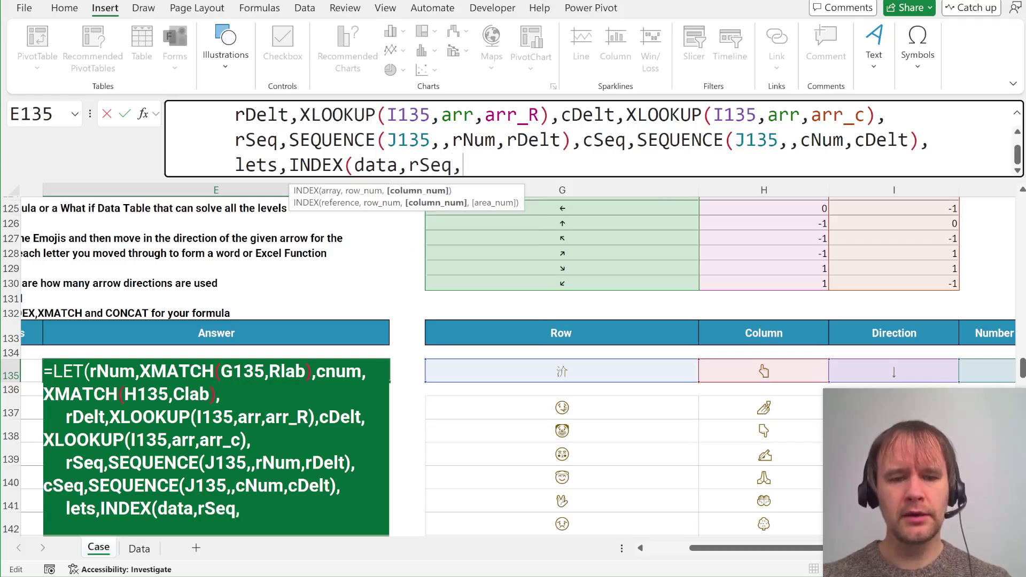
type("c")
key("BackSpace")
type("cse")
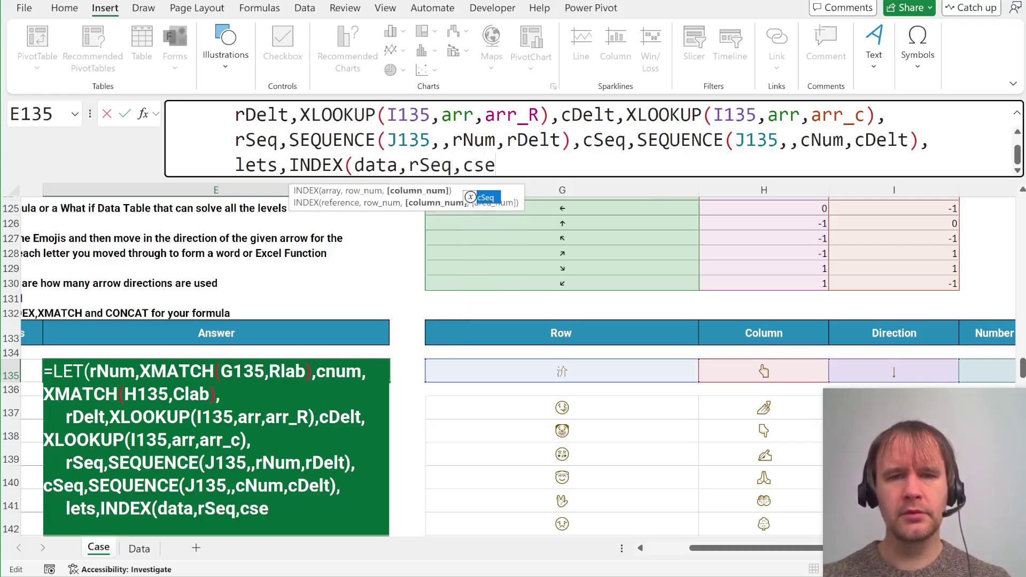
key("Tab")
type("))")
key("Return")
key("Return")
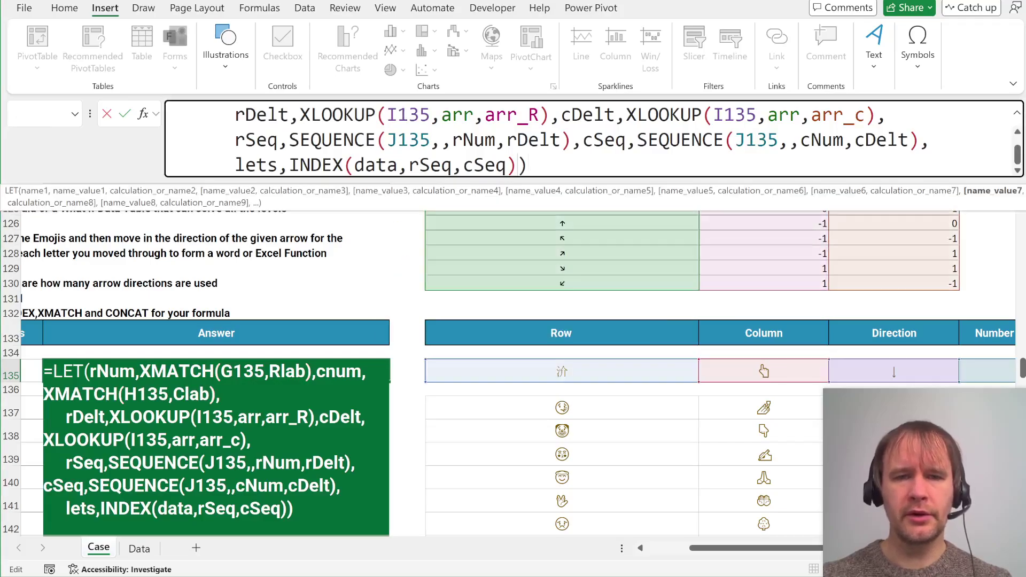
type(",lets")
key("Return")
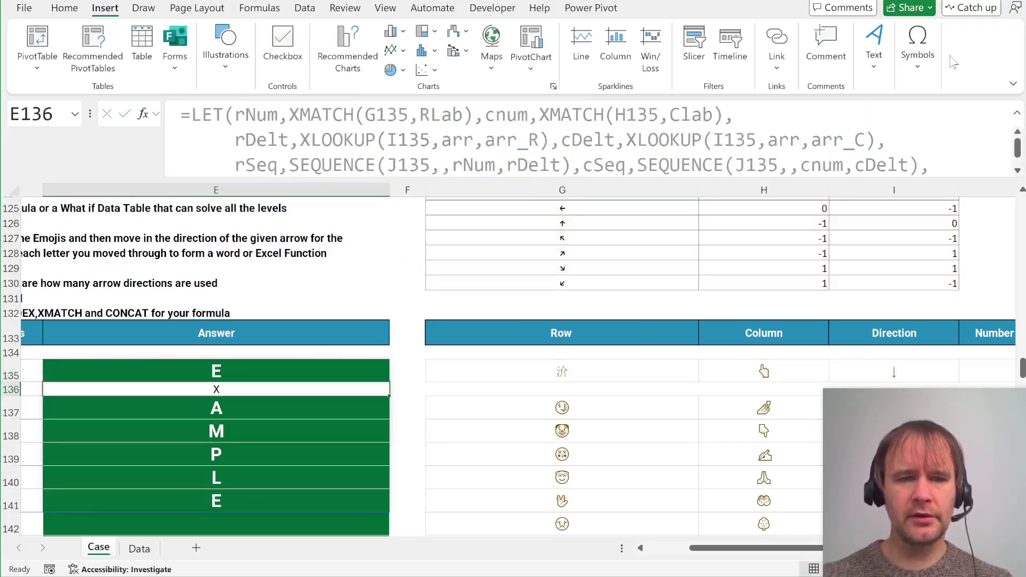
key("Up")
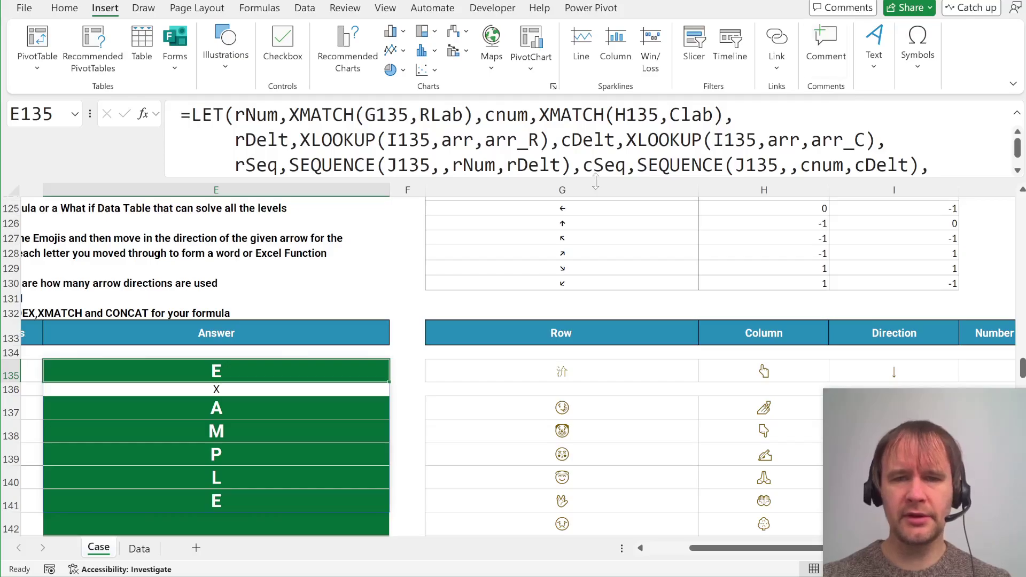
Step: Wrap the final lets in CONCAT so E135 returns the single word EXAMPLE
left_click_drag(596, 181, 596, 251)
key("F2")
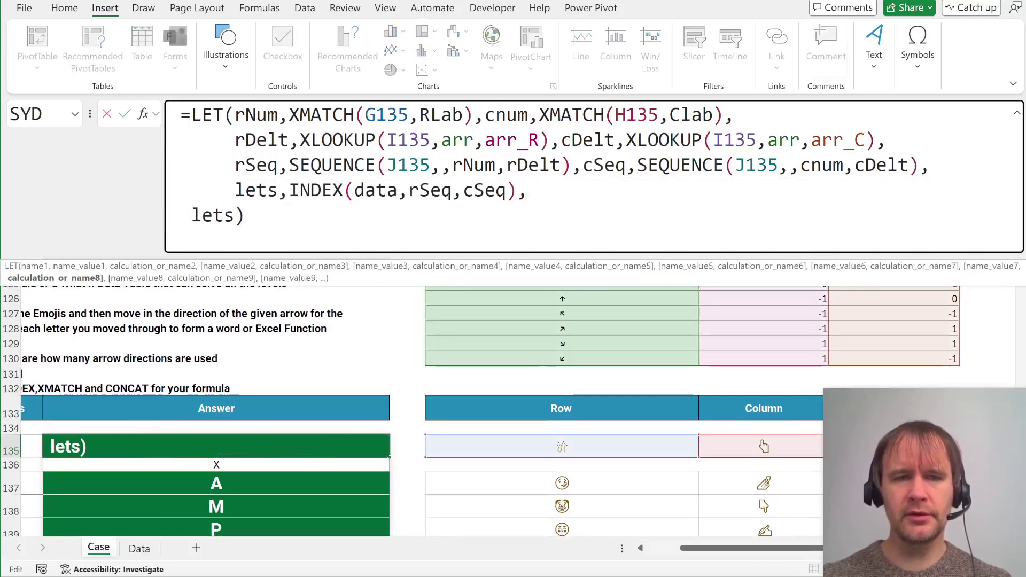
type("CONCAT(")
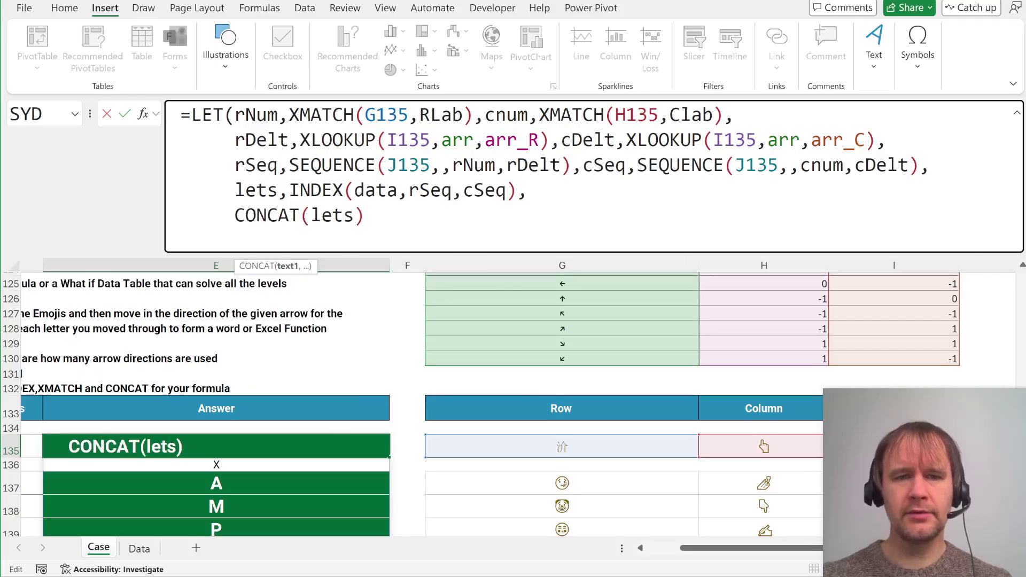
key("Return")
Step: Copy E135's word formula into the Level 4 answers E137:E156
key("Up")
key("ctrl+c")
key("ctrl+Down")
key("ctrl+Down")
key("Down")
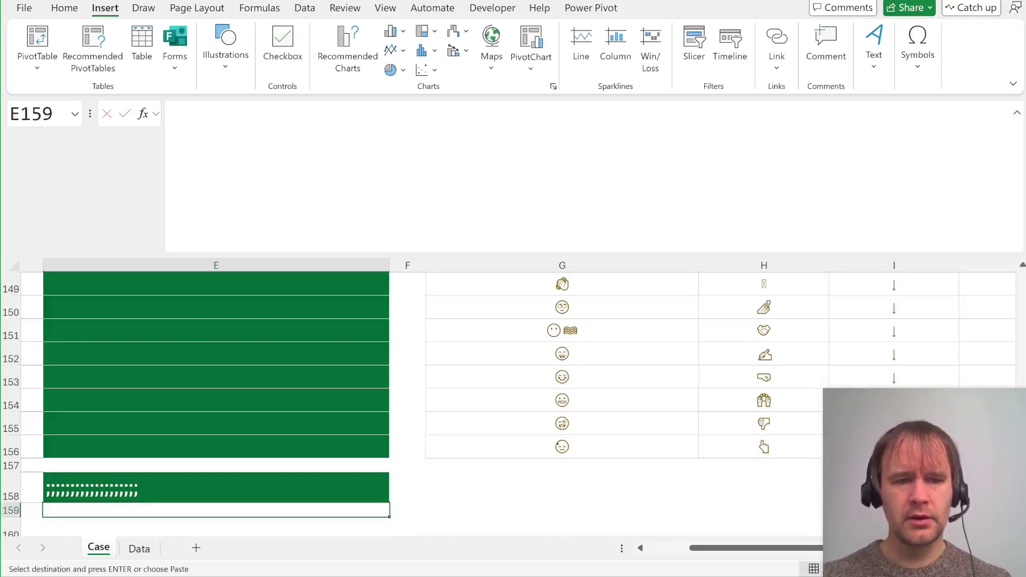
key("Up")
key("ctrl+Up")
key("Down")
key("Down")
key("ctrl+v")
key("Left")
key("ctrl+Down")
key("Right")
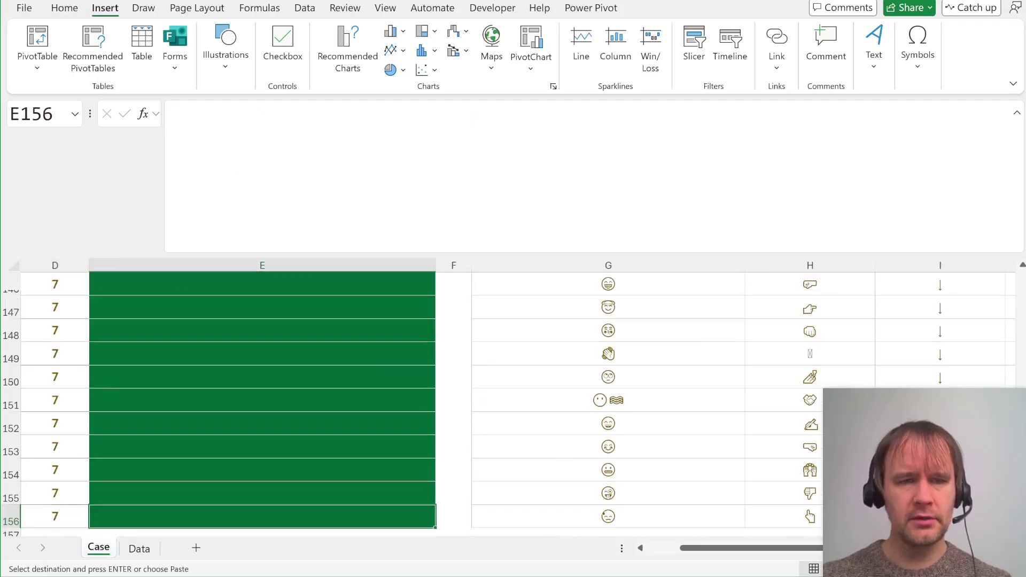
key("ctrl+shift+Up")
key("Return")
key("ctrl+v")
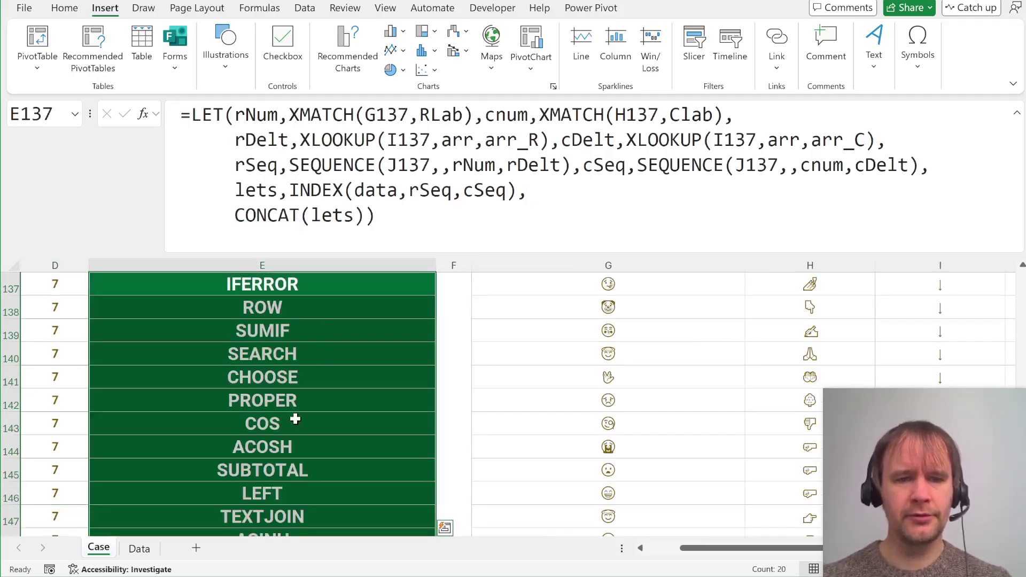
Step: Check the pasted Level 4 answers, selecting the ACOSH and ASINH cells
scroll(295, 419, "down", 3)
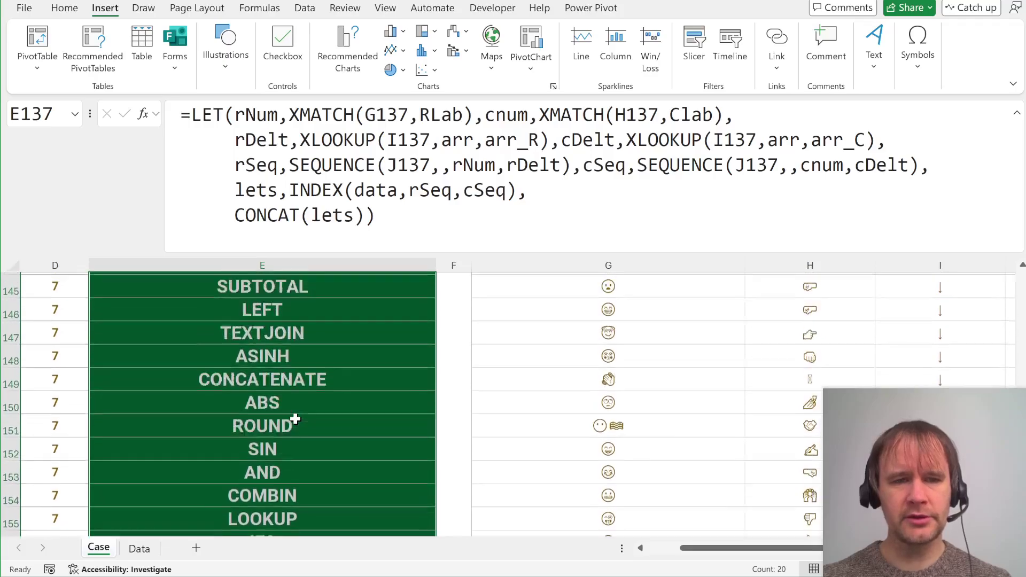
scroll(283, 384, "up", 1)
left_click(276, 315)
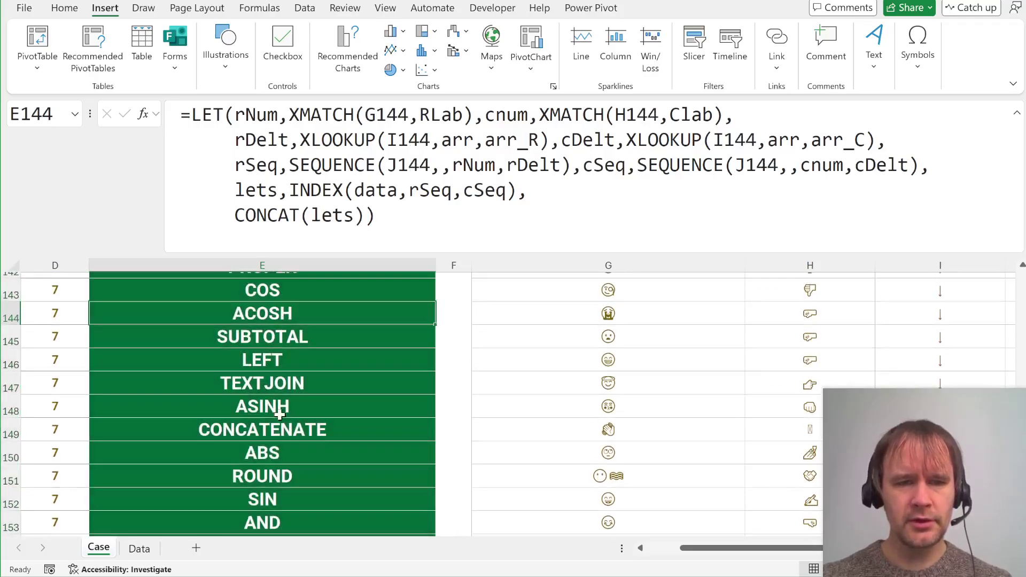
left_click(284, 411, "ctrl")
scroll(291, 435, "down", 3)
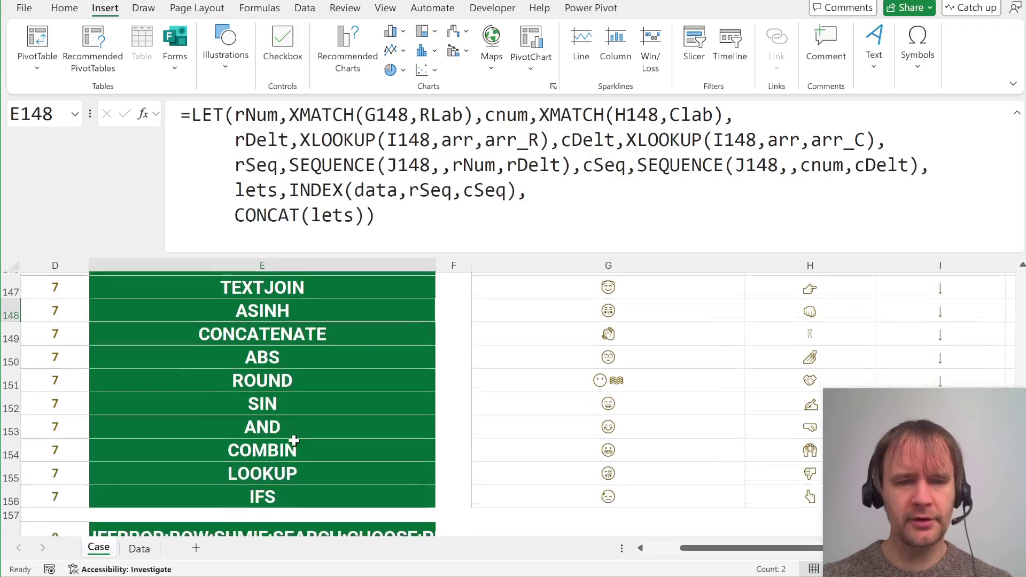
Step: Copy the E158 section code into FlexiQuiz's Level 4 field, then return to Excel
left_click(287, 449)
key("ctrl+c")
key("alt+Tab")
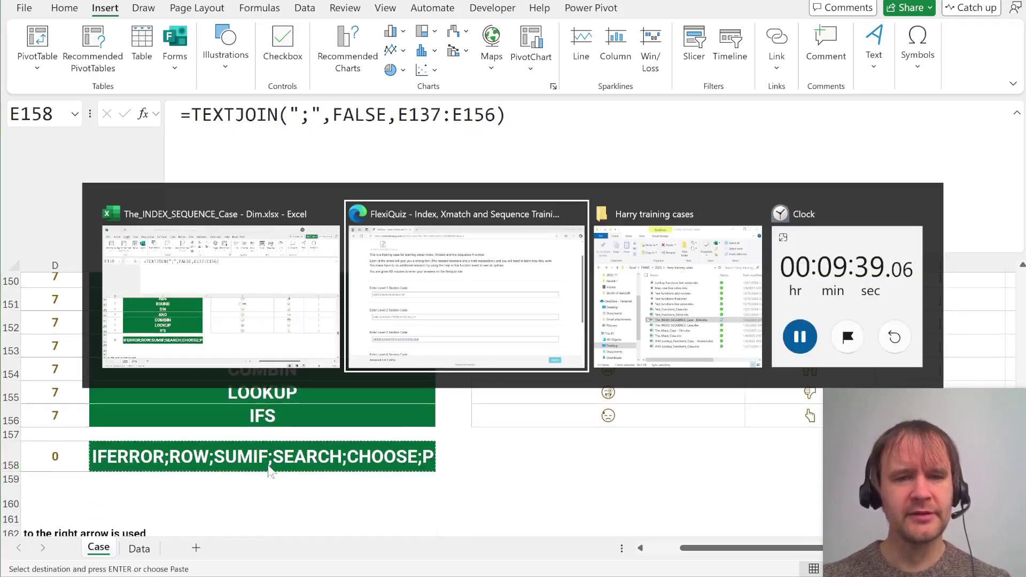
scroll(163, 470, "down", 3)
left_click(166, 402)
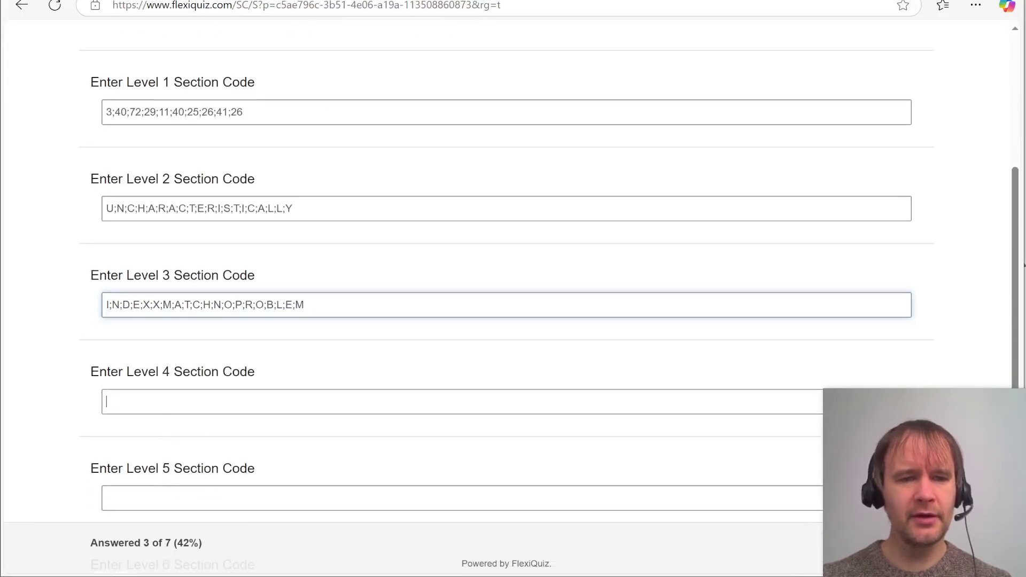
key("ctrl+v")
key("alt+Tab")
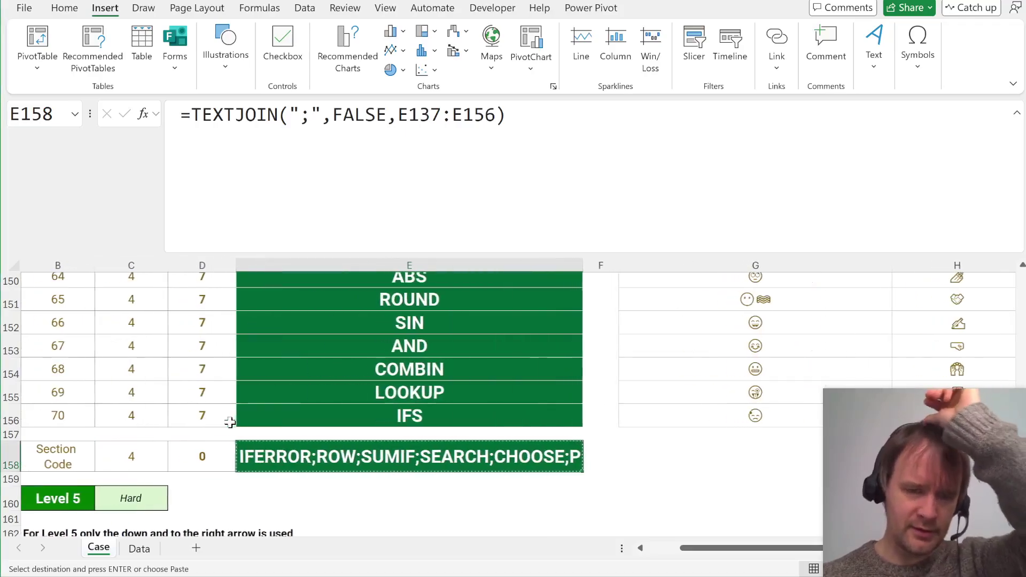
Step: Copy the Level 4 answer formula into the Level 5 example E165 and answers E167:E186
scroll(230, 423, "down", 2)
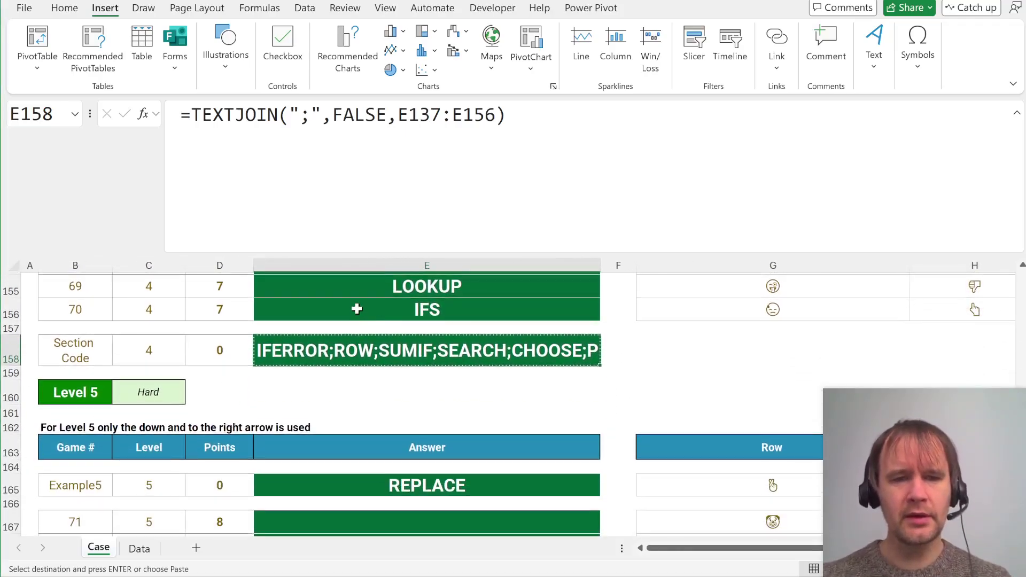
left_click(359, 292)
key("ctrl+c")
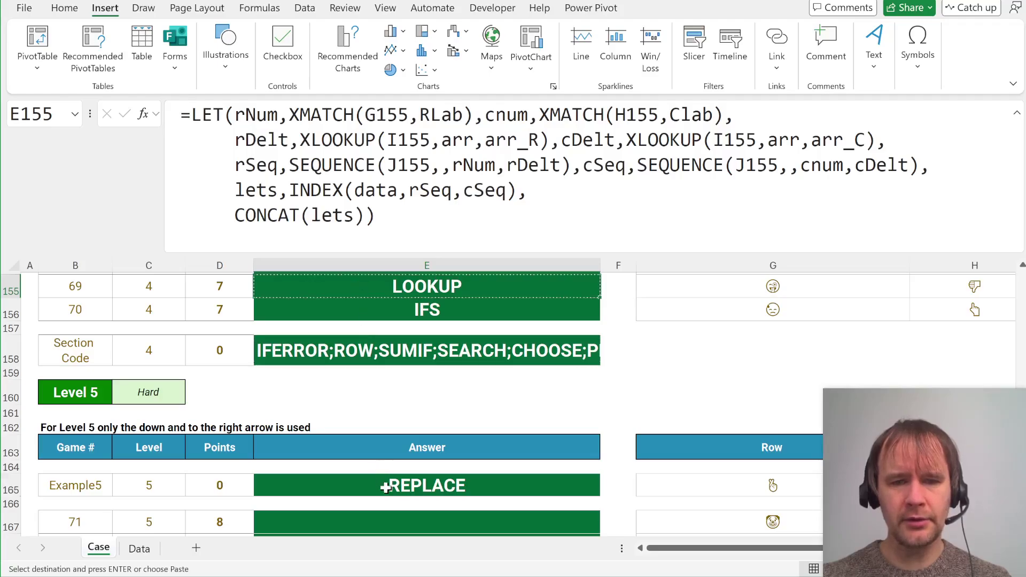
key("ctrl+v")
key("Down")
key("Down")
key("Left")
key("shift+Right")
key("ctrl+shift+Down")
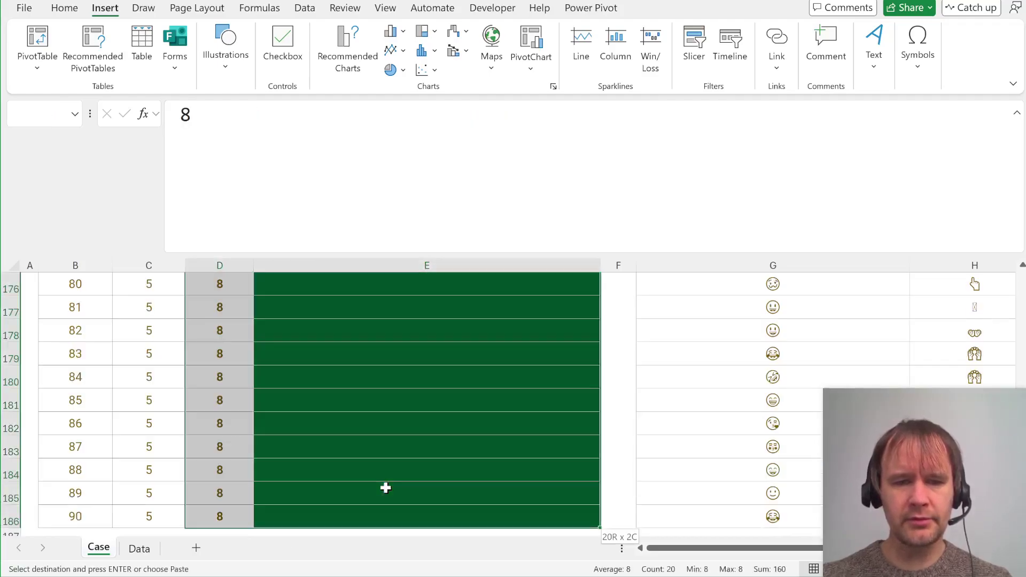
key("shift+Right")
key("ctrl+v")
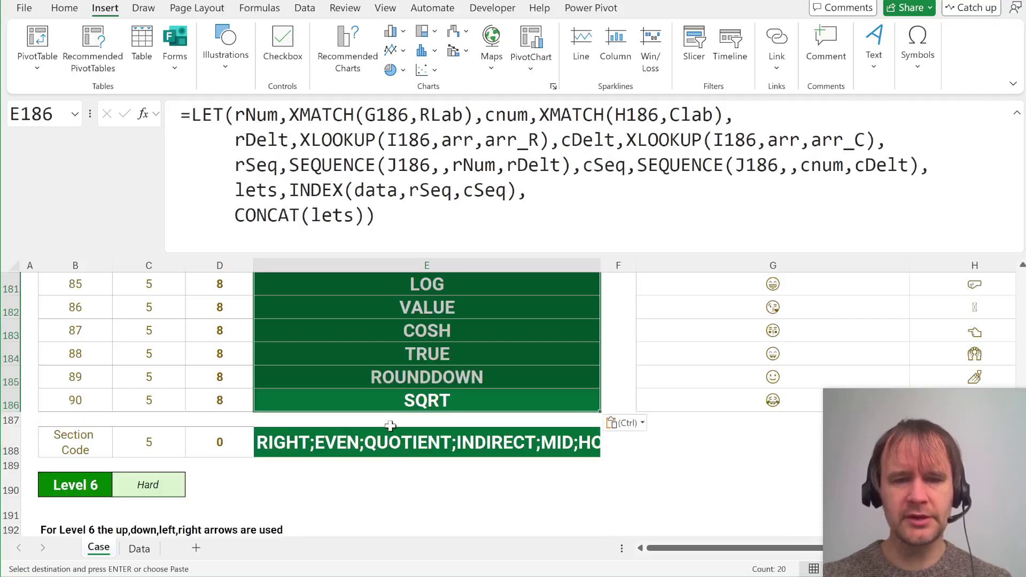
Step: Paste the word formula into the Level 6 answers E197:E216
scroll(389, 426, "down", 3)
left_click(384, 404)
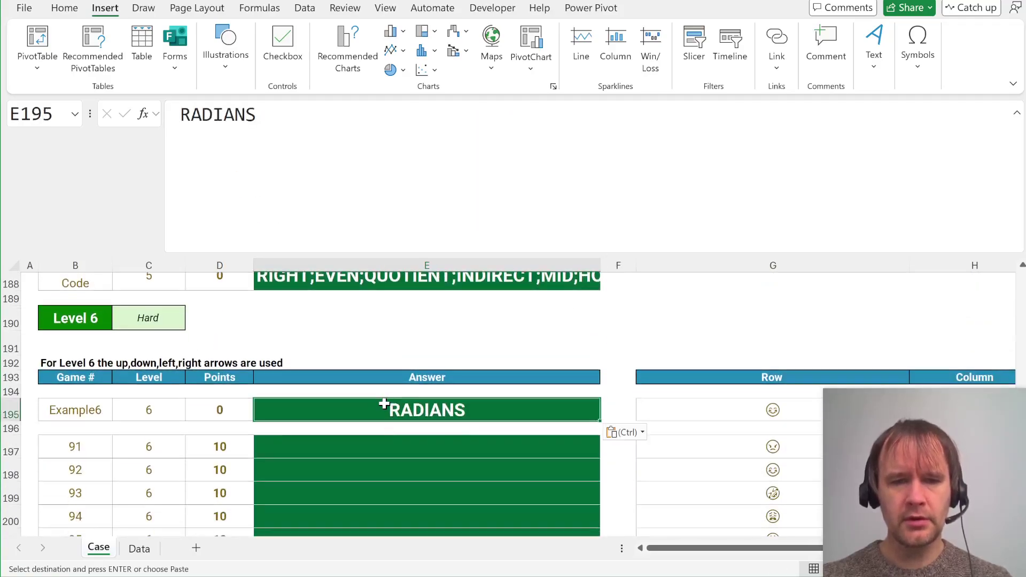
left_click(224, 454)
key("ctrl+shift+Down")
key("shift+Right")
key("shift+Right")
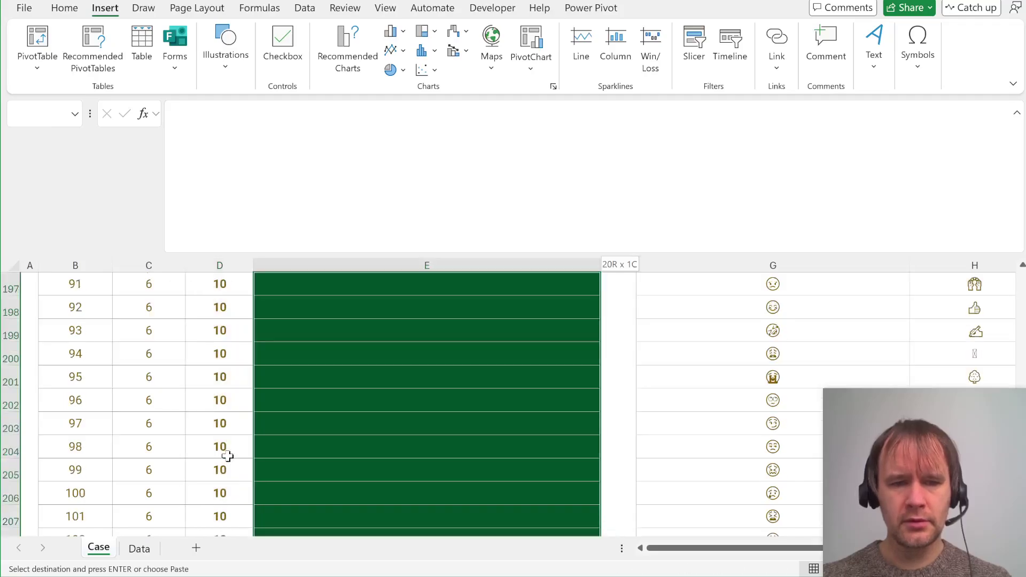
key("ctrl+v")
Step: Paste the word formula into Level 7's E225 and E227:E246, then review the results
scroll(227, 455, "down", 9)
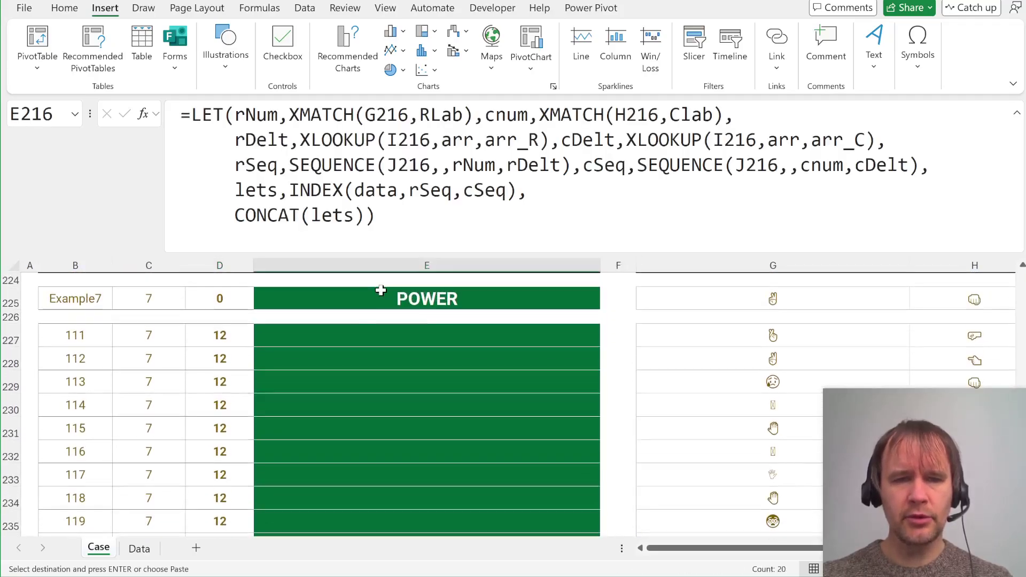
left_click(378, 301)
key("ctrl+v")
left_click(230, 339)
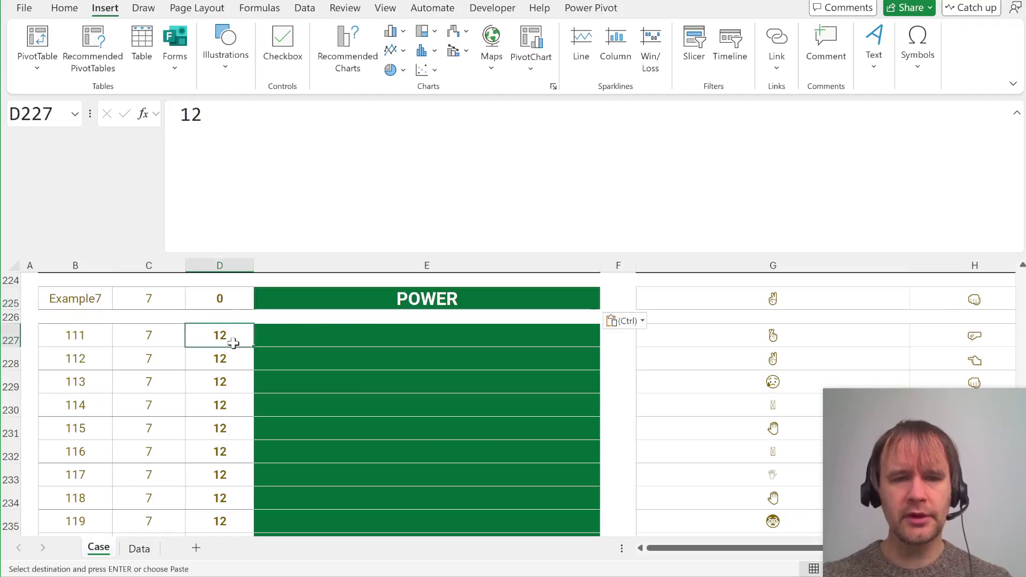
key("ctrl+shift+Down")
key("shift+Right")
key("shift+Right")
key("ctrl+v")
scroll(233, 343, "down", 5)
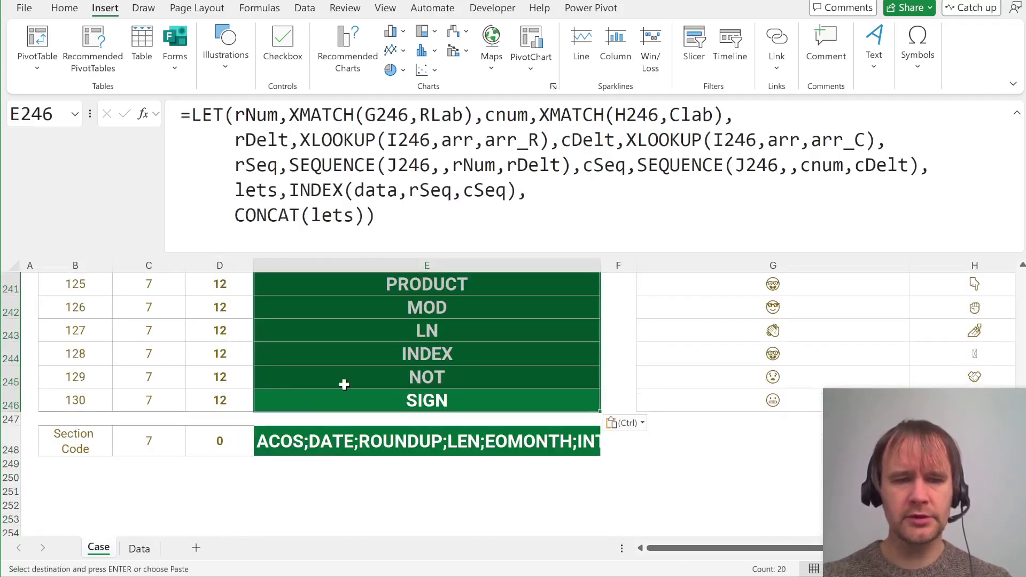
scroll(343, 385, "up", 20)
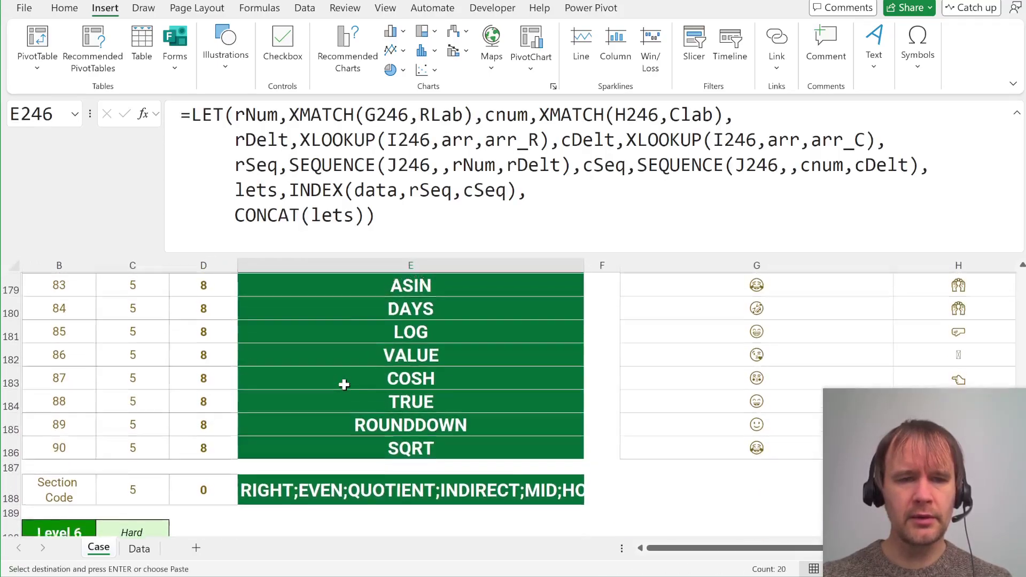
scroll(344, 385, "up", 3)
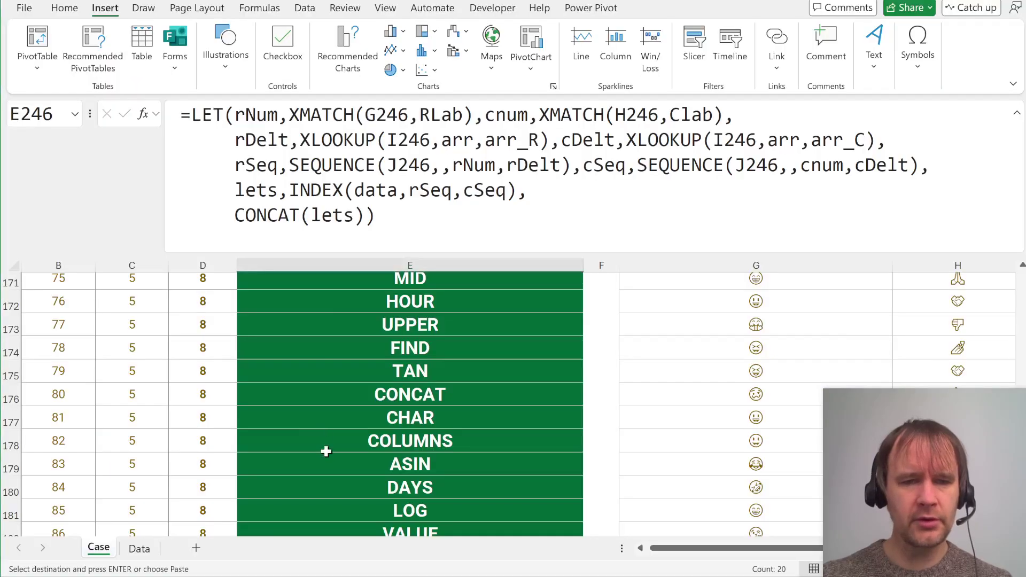
scroll(326, 452, "down", 3)
Step: Enter the Level 5 section code from E188 into the quiz
left_click(329, 454)
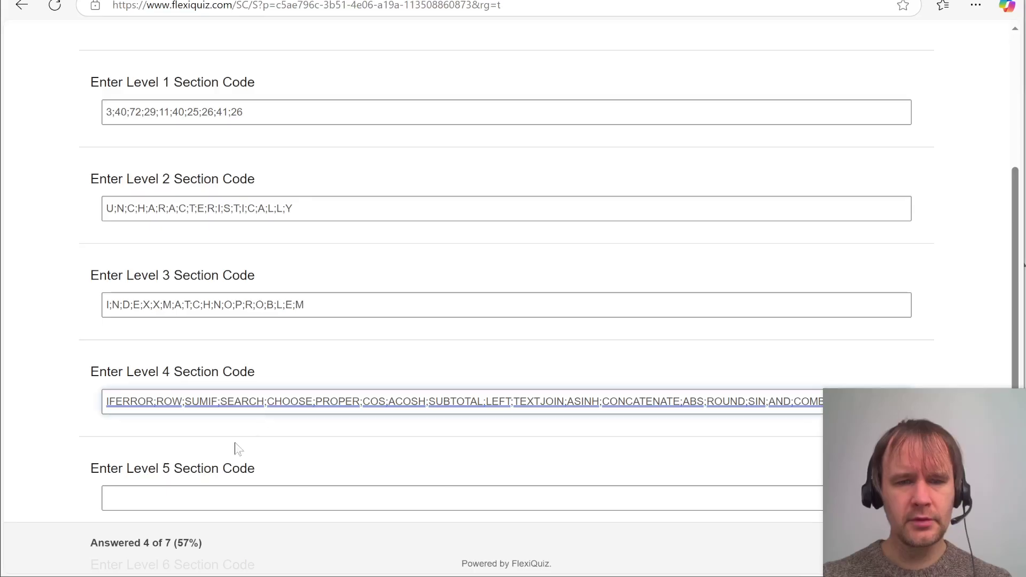
key("ctrl+v")
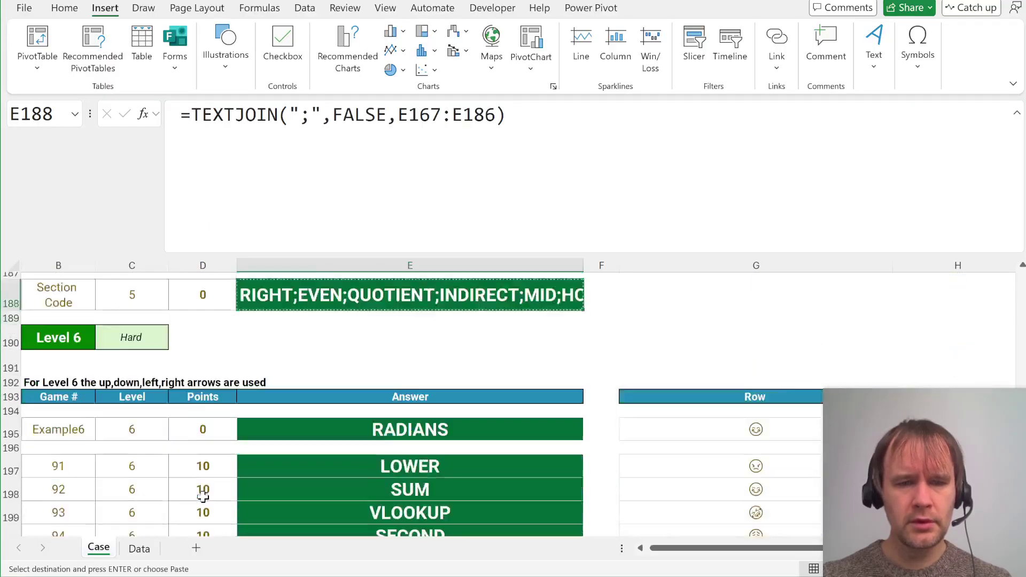
scroll(203, 497, "down", 8)
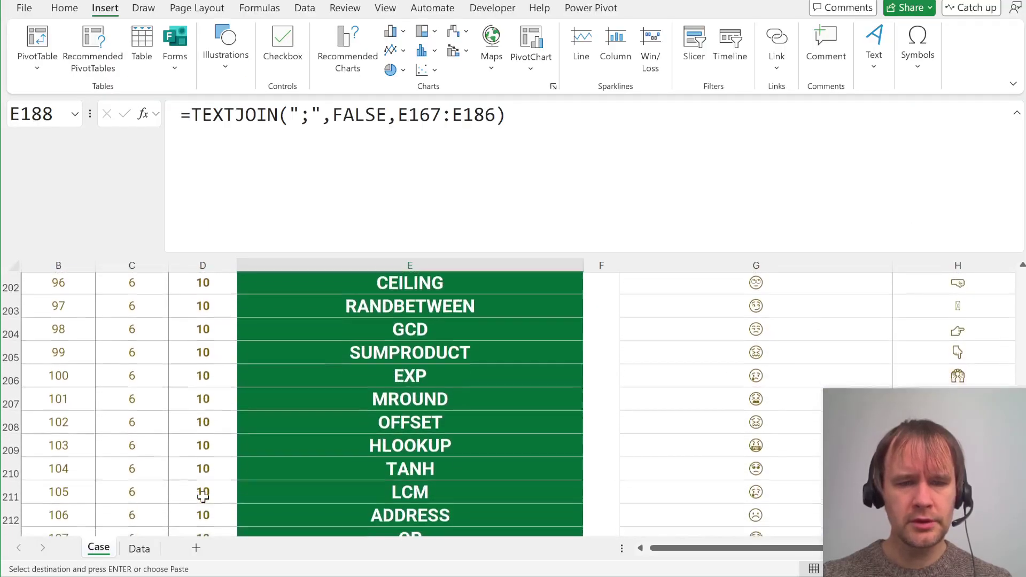
Step: Enter the Level 6 section code from E218 into the quiz's Level 6 field
left_click(310, 488)
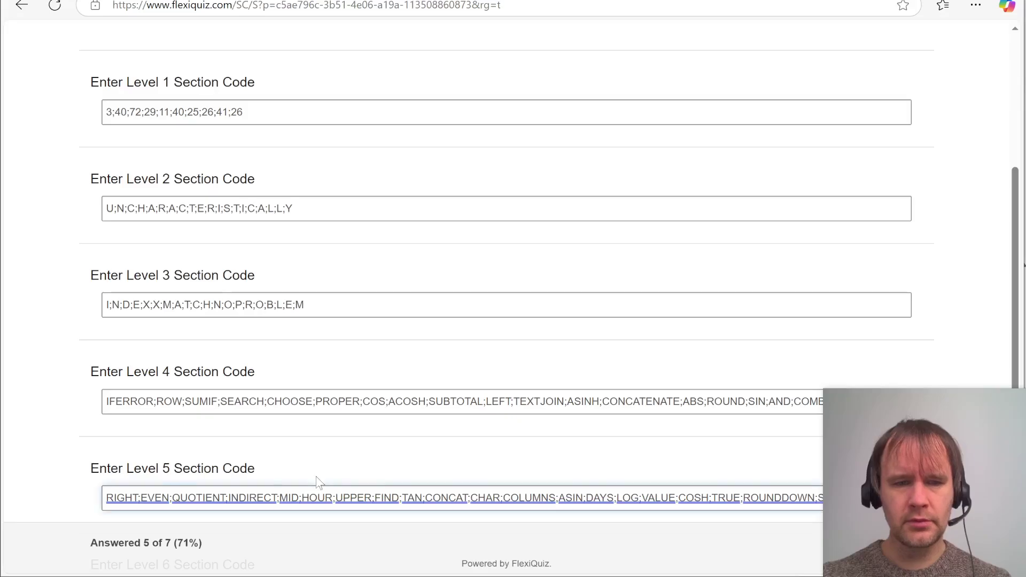
scroll(200, 366, "down", 3)
left_click(201, 408)
key("ctrl+v")
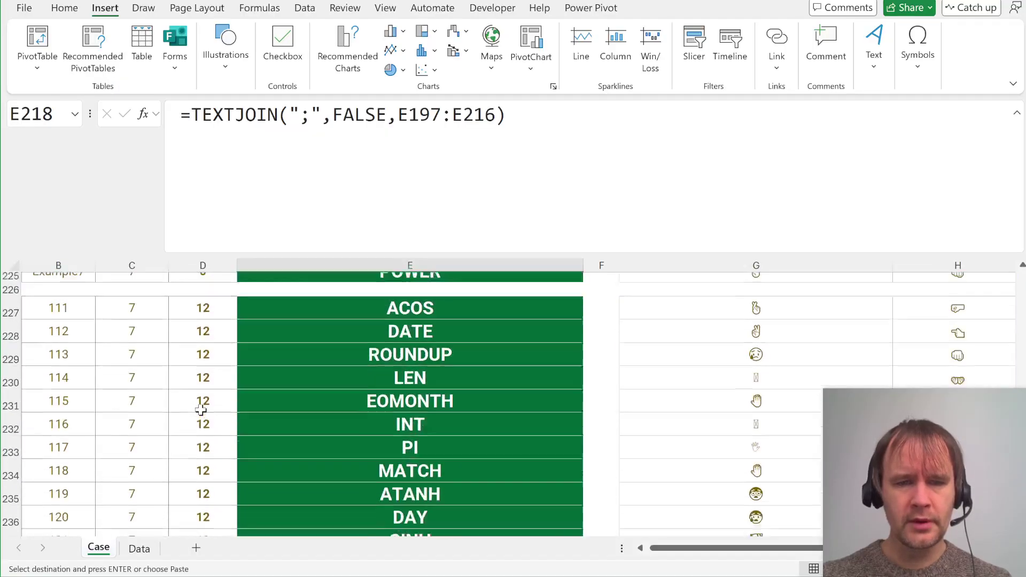
Step: Enter the Level 7 section code from E248 so all 7 of 7 are answered
scroll(200, 410, "down", 4)
left_click(293, 474)
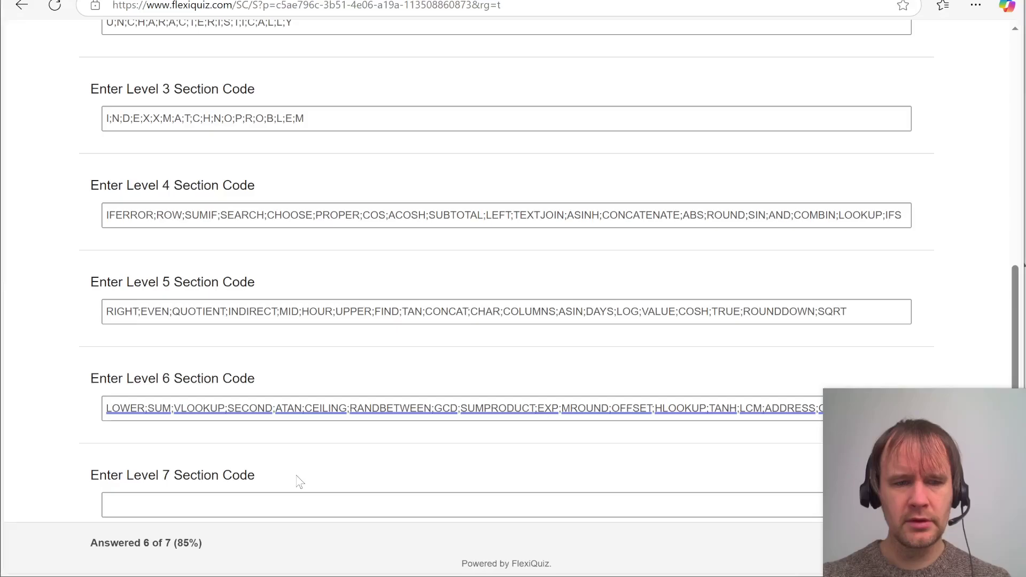
left_click(212, 502)
key("ctrl+v")
key("Tab")
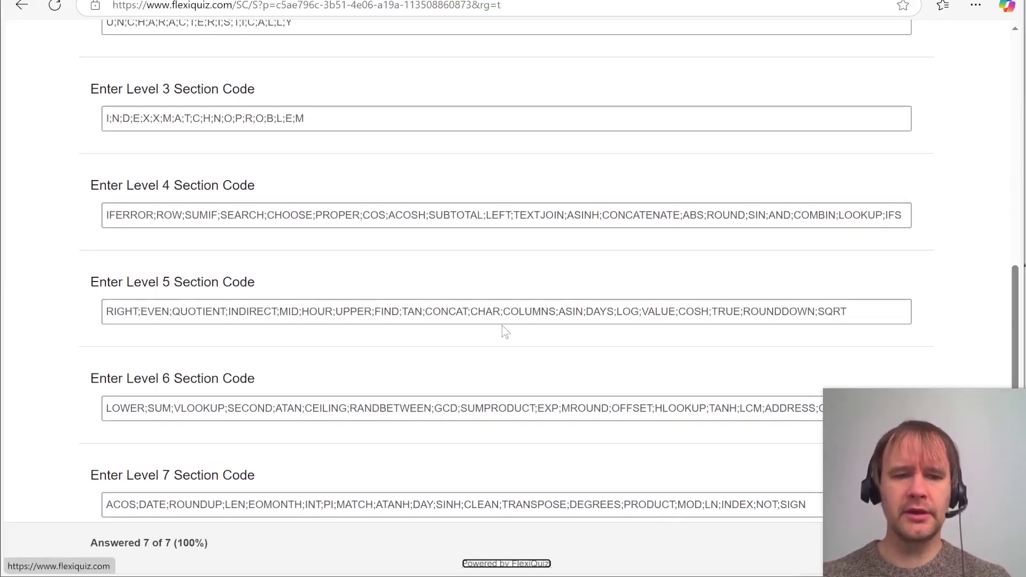
scroll(826, 288, "up", 9)
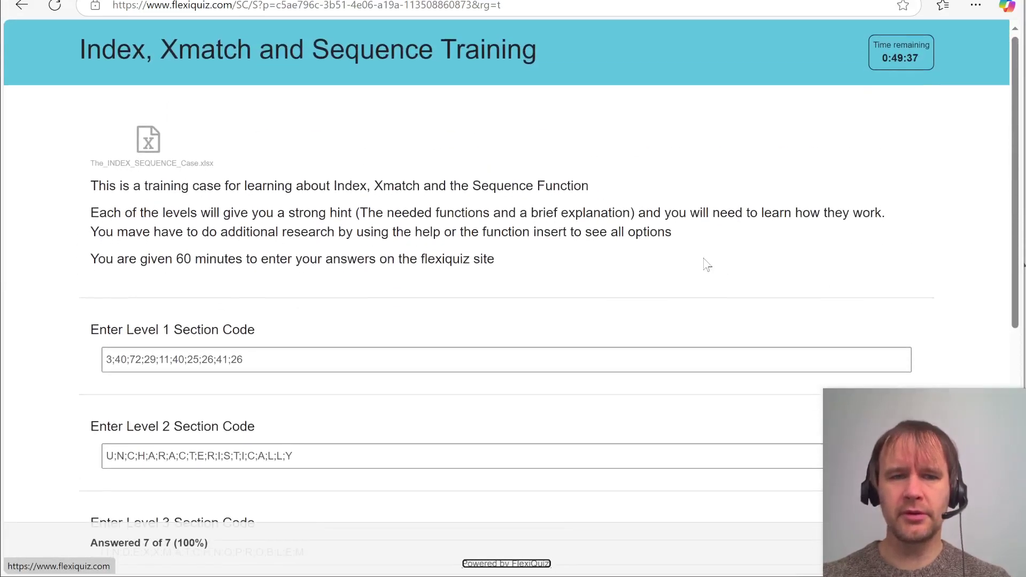
scroll(705, 266, "down", 9)
scroll(705, 266, "up", 1)
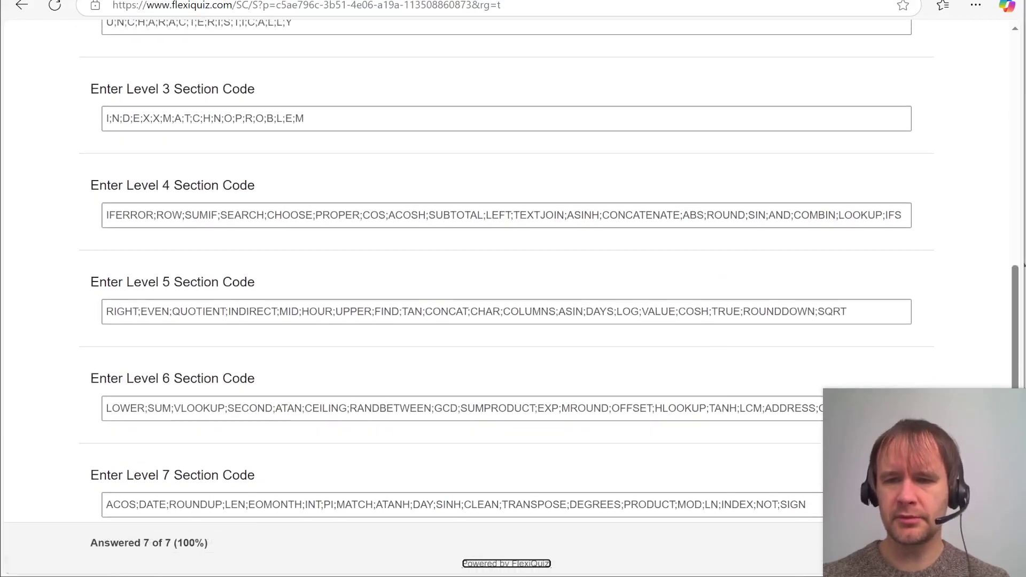
Step: Submit and confirm the quiz, scoring a Pass of 1000/1000 (100%)
key("alt+Tab")
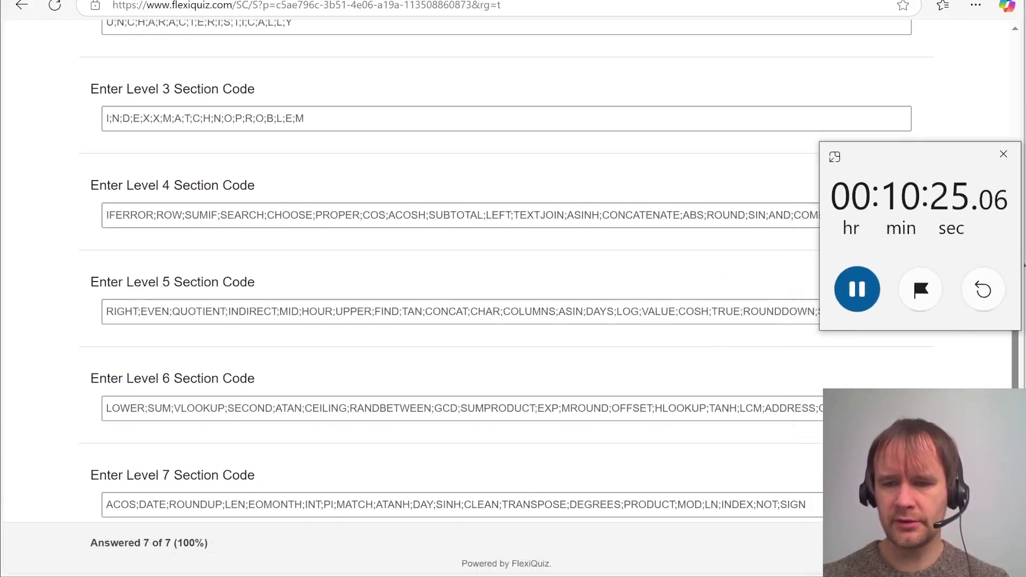
left_click(902, 543)
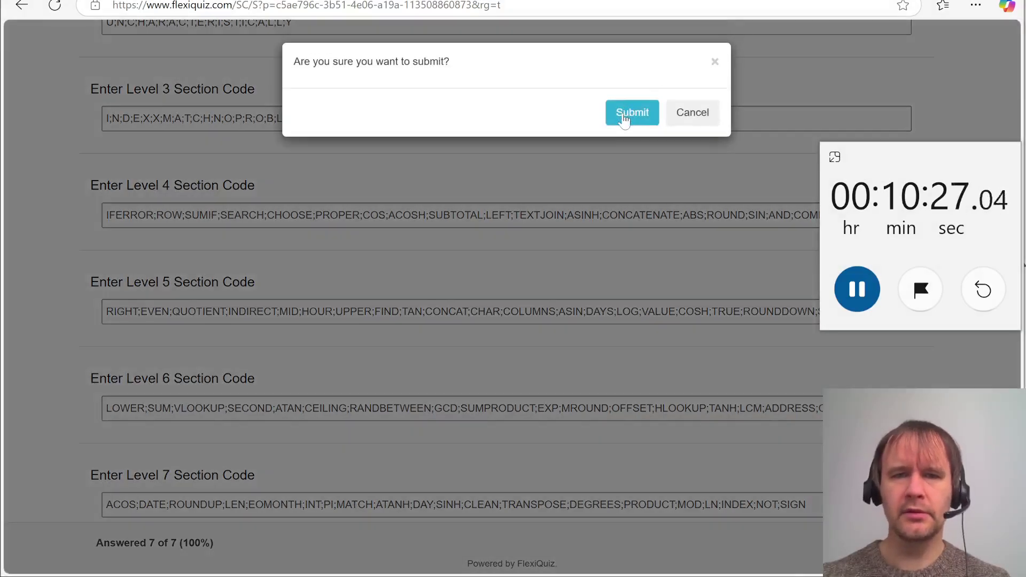
left_click(628, 110)
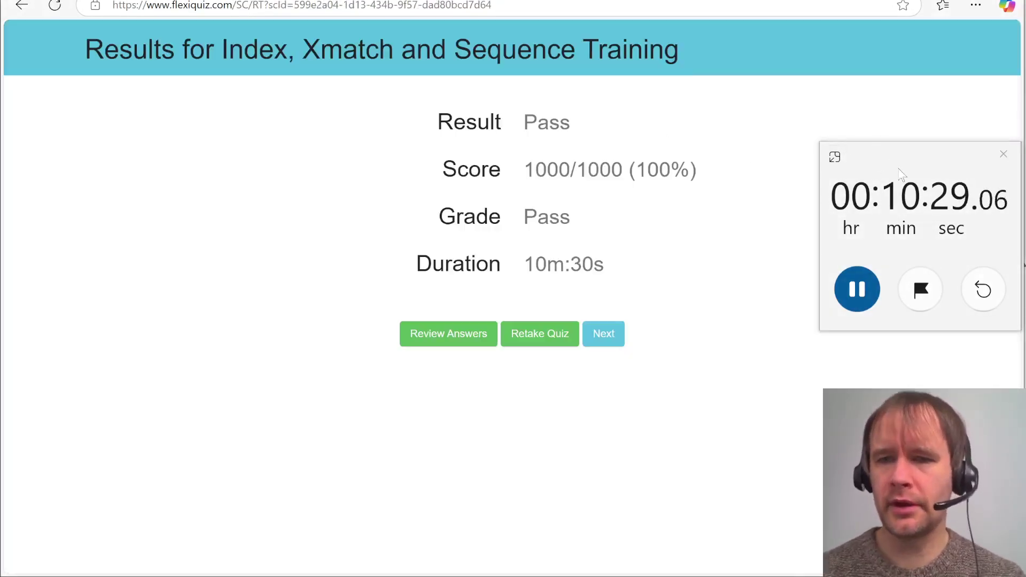
left_click_drag(899, 174, 909, 417)
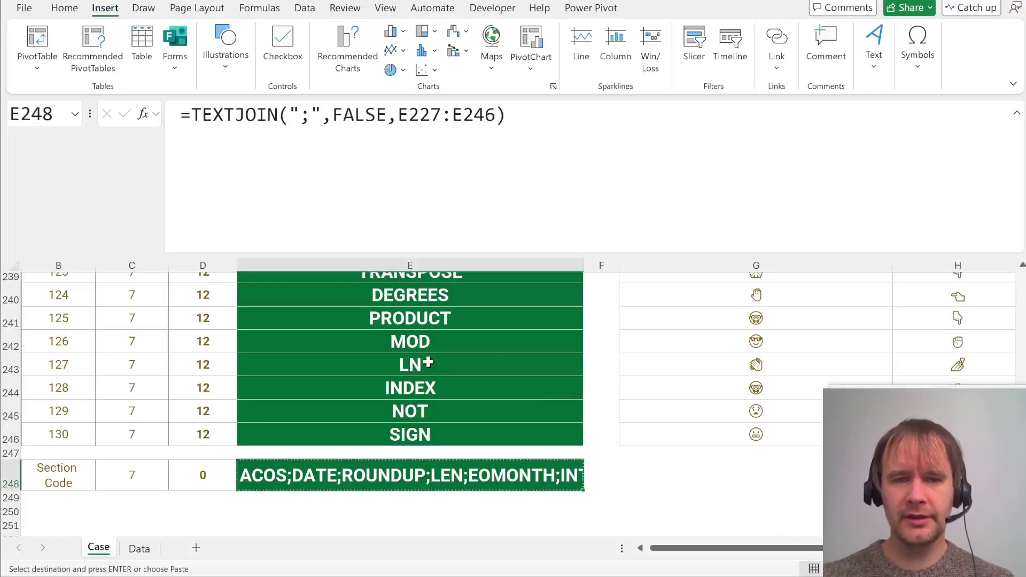
Step: Inspect the Level 7 LET formula in E246, then return to the top of the sheet
left_click(379, 430)
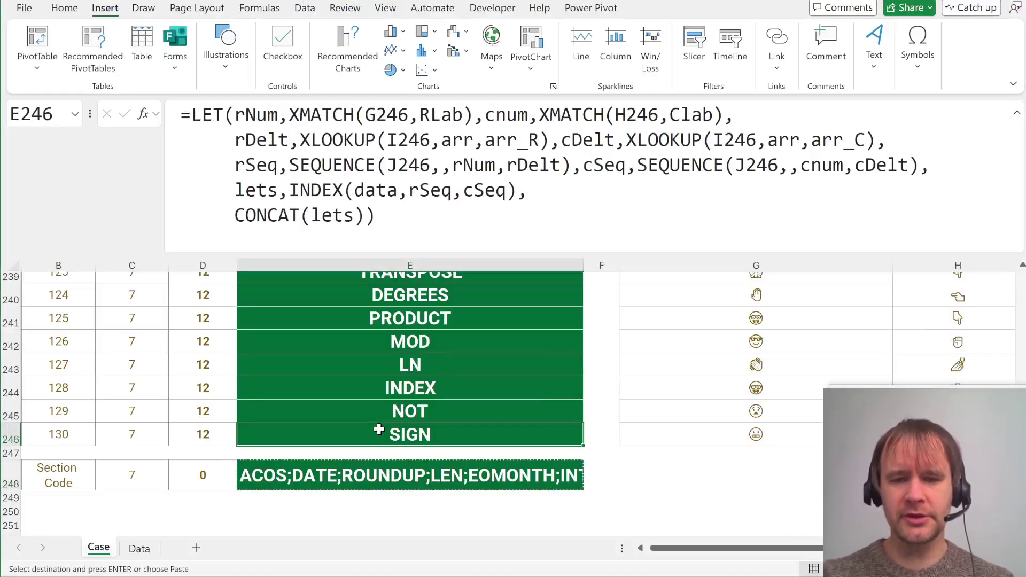
key("ctrl+Home")
scroll(467, 465, "down", 10)
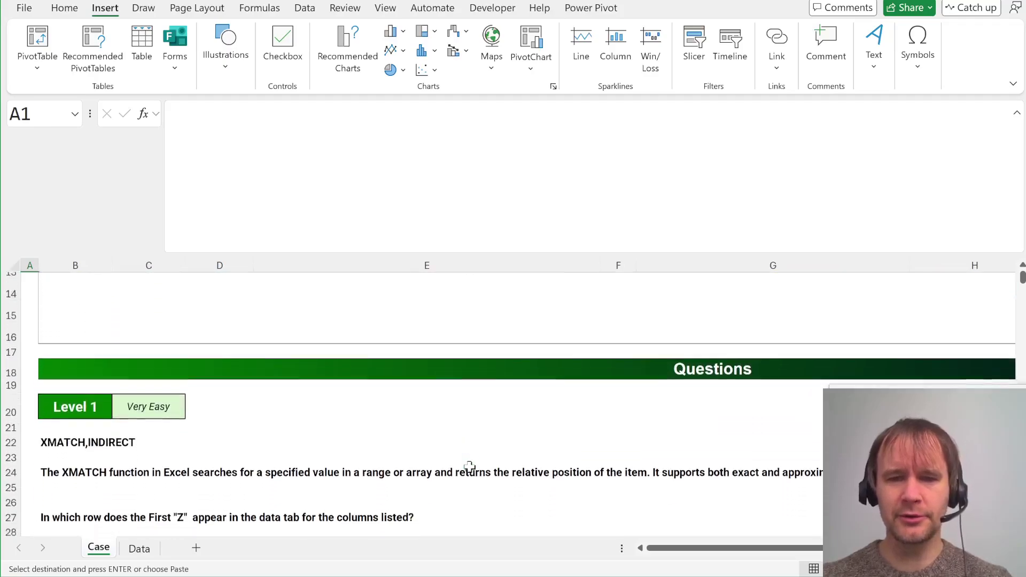
scroll(469, 467, "down", 3)
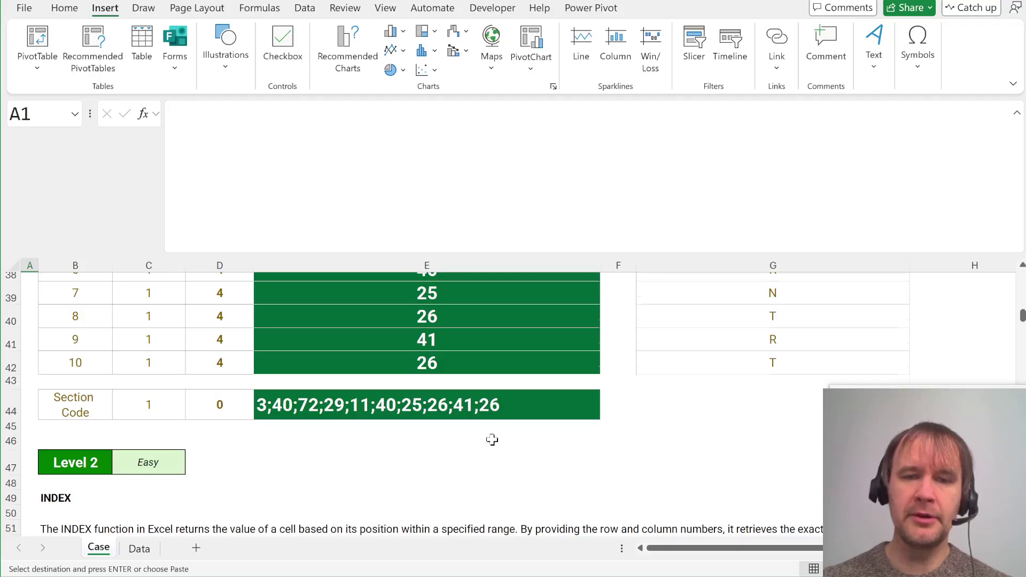
Step: Browse the solved Case sheet, checking G123's down-arrow entry, back to the Level 1 answers
scroll(492, 439, "up", 13)
scroll(492, 439, "down", 20)
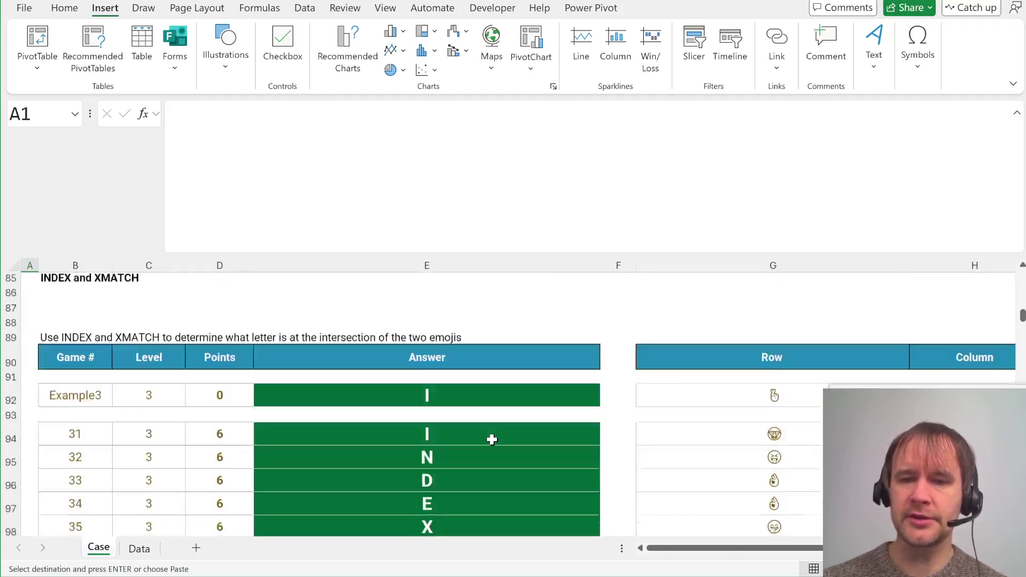
scroll(492, 439, "down", 5)
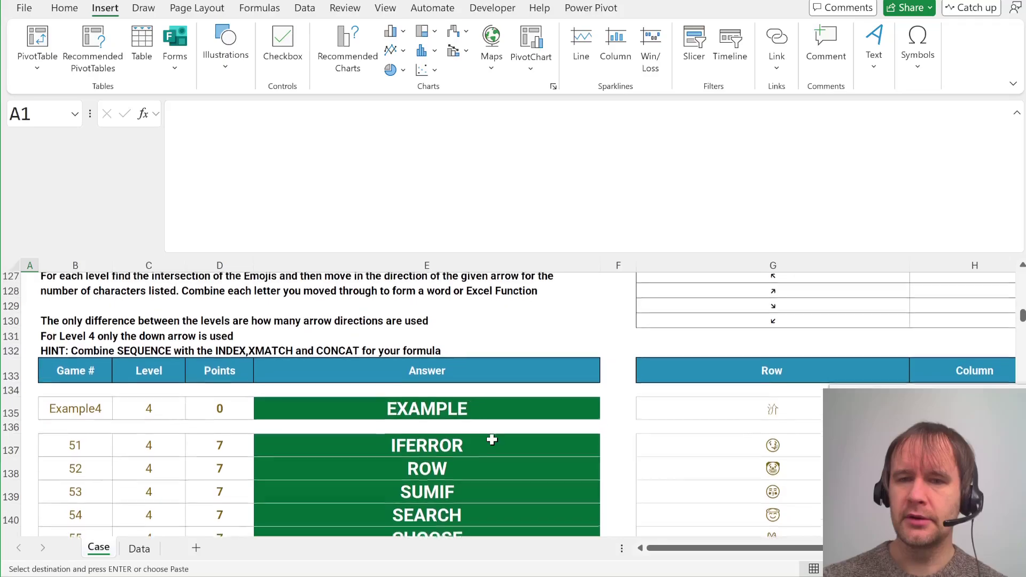
scroll(492, 440, "right", 4)
scroll(492, 439, "up", 5)
left_click(507, 430)
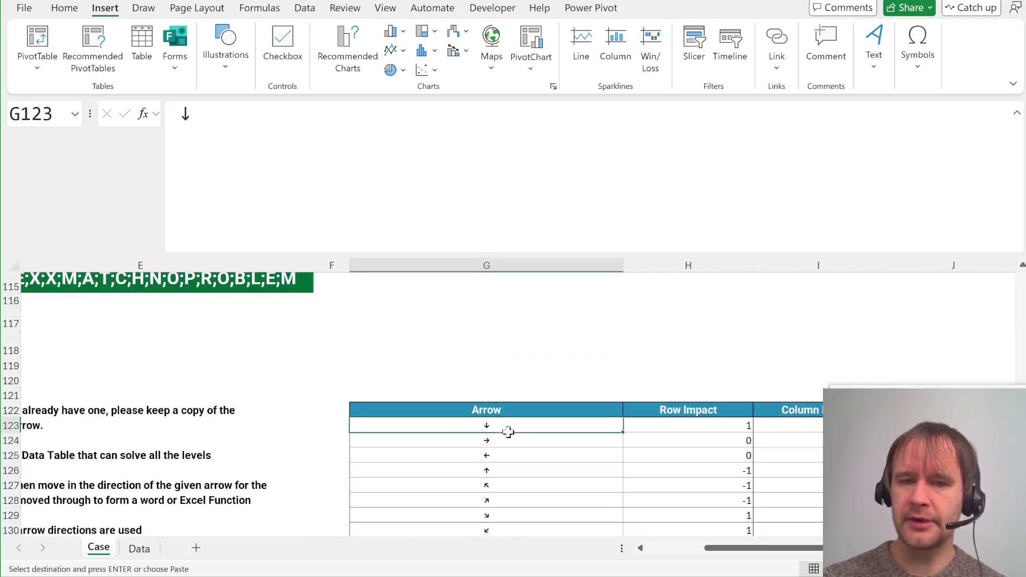
scroll(508, 433, "down", 3)
scroll(508, 433, "up", 15)
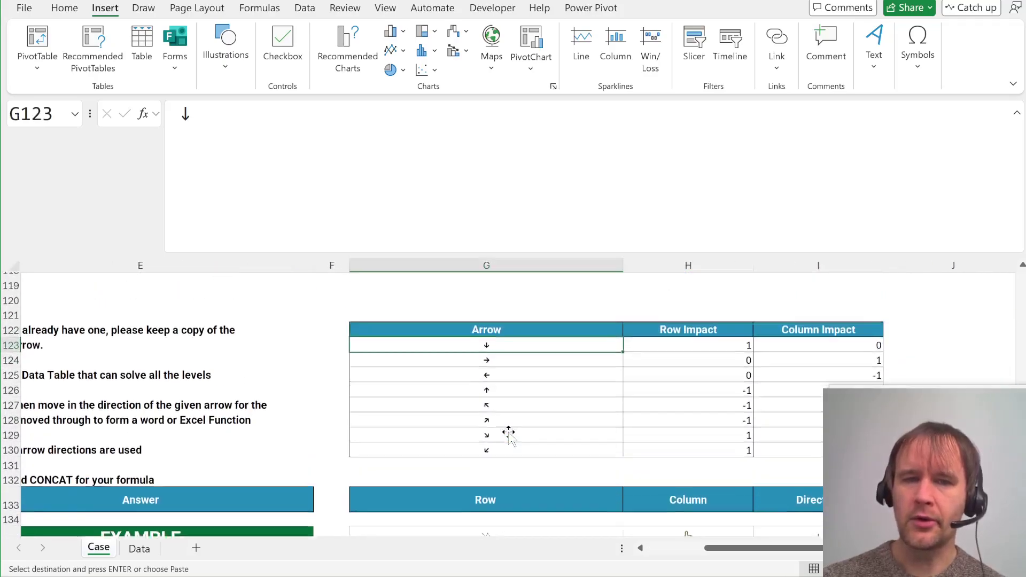
scroll(508, 433, "up", 20)
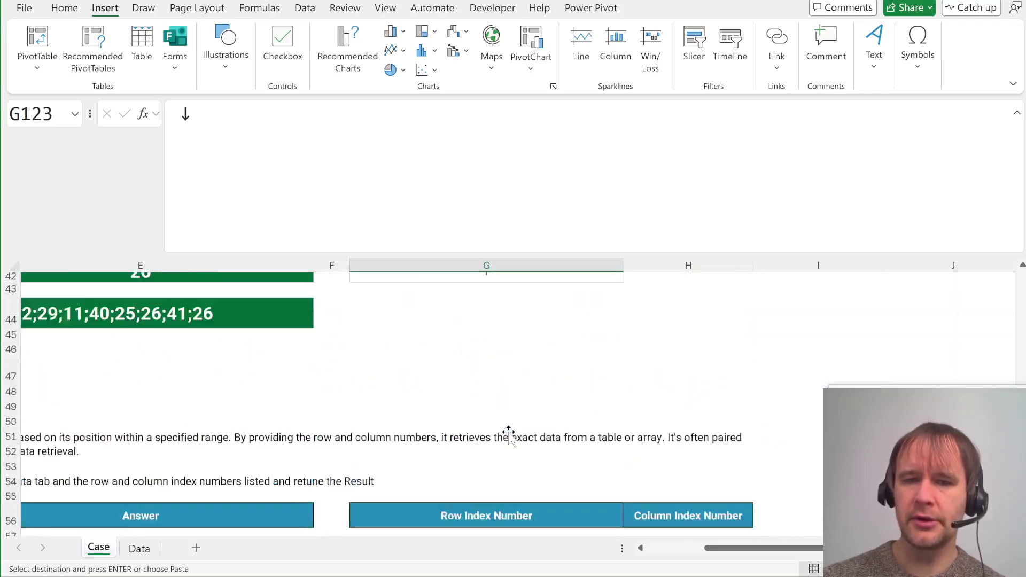
scroll(508, 432, "up", 2)
scroll(508, 433, "left", 3)
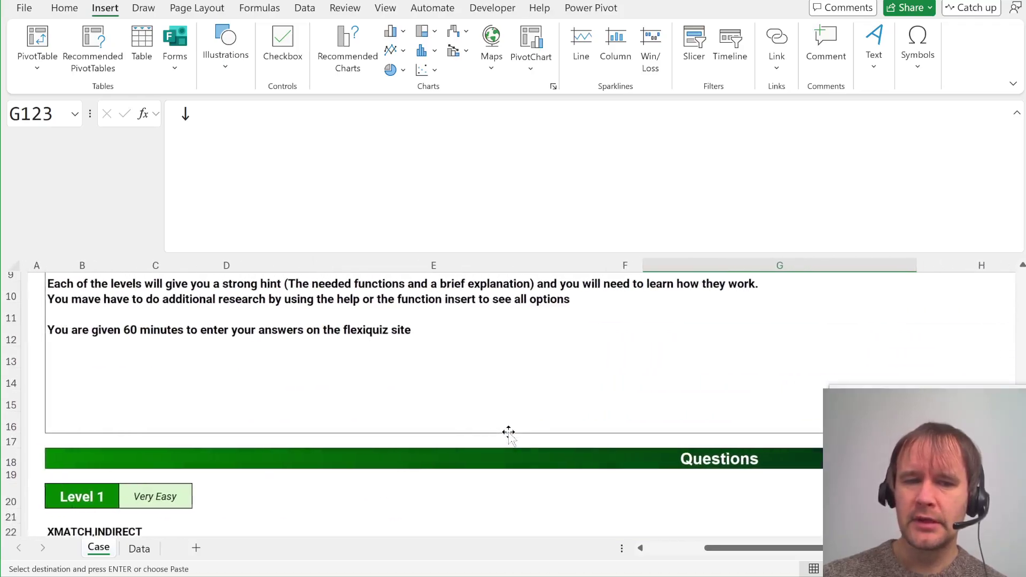
scroll(508, 433, "down", 6)
scroll(508, 433, "down", 1)
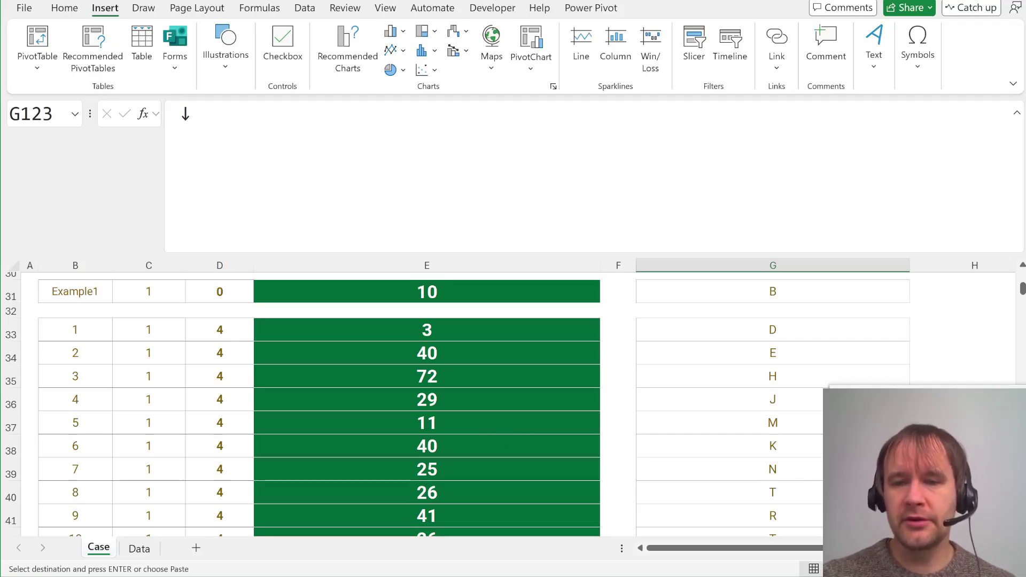
Step: Position the running compact stopwatch at the upper right over the Excel sheet
key("alt+Tab")
left_click_drag(748, 83, 590, 197)
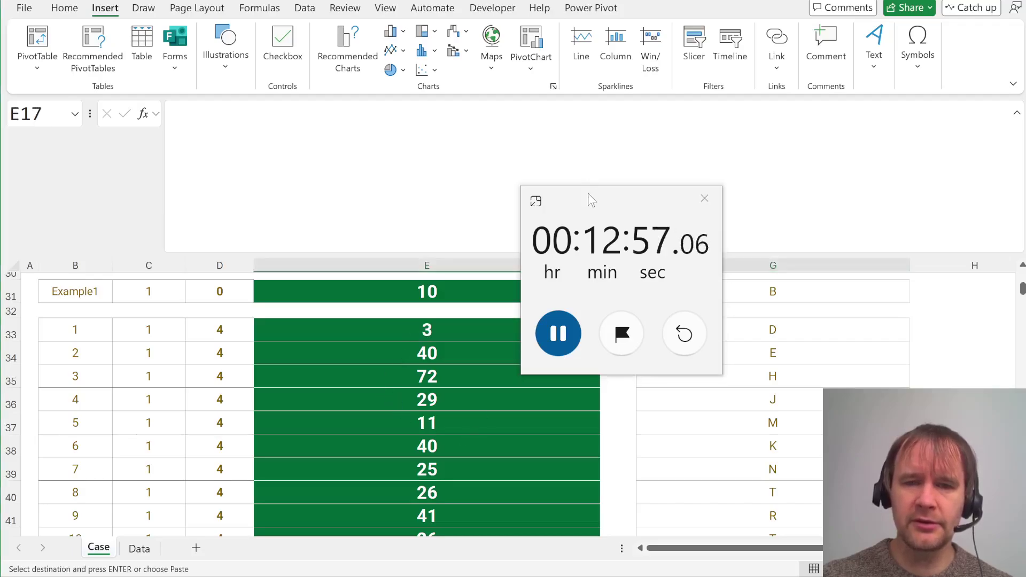
left_click(704, 198)
left_click_drag(825, 168, 850, 107)
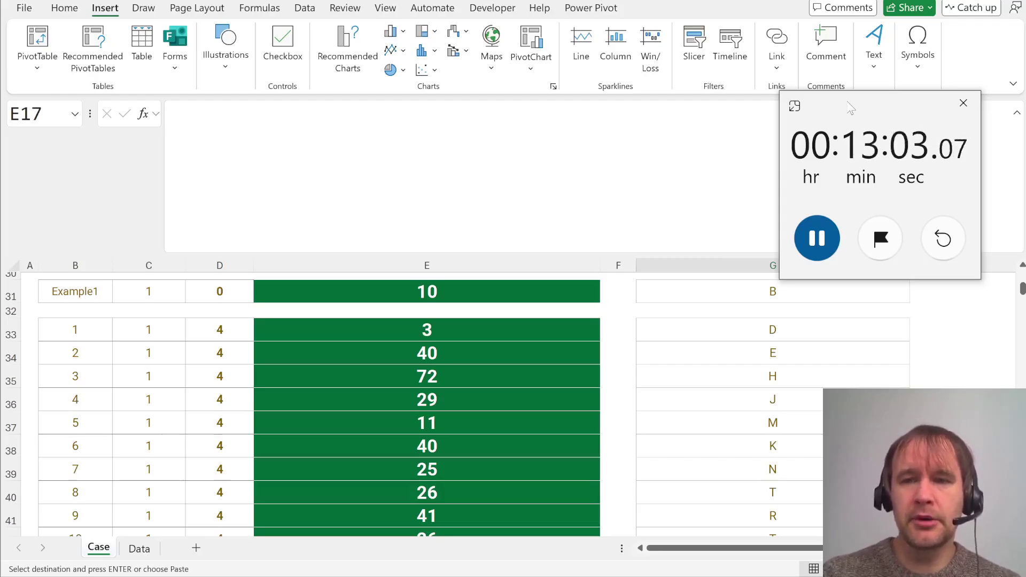
left_click_drag(849, 108, 853, 149)
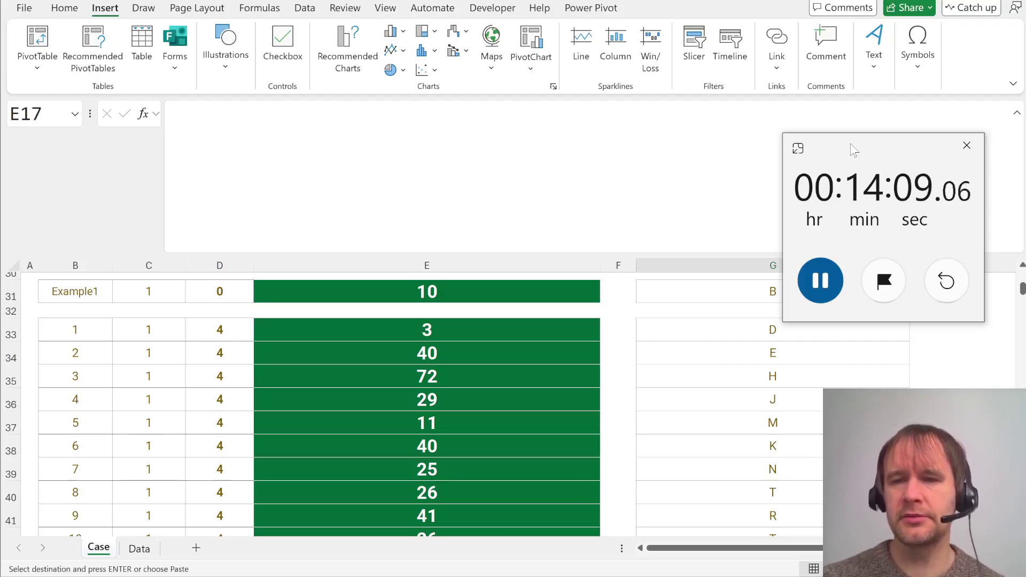
Step: Drag the stopwatch window to the bottom-right corner, clear of the Level 1 answers
left_click_drag(854, 150, 895, 407)
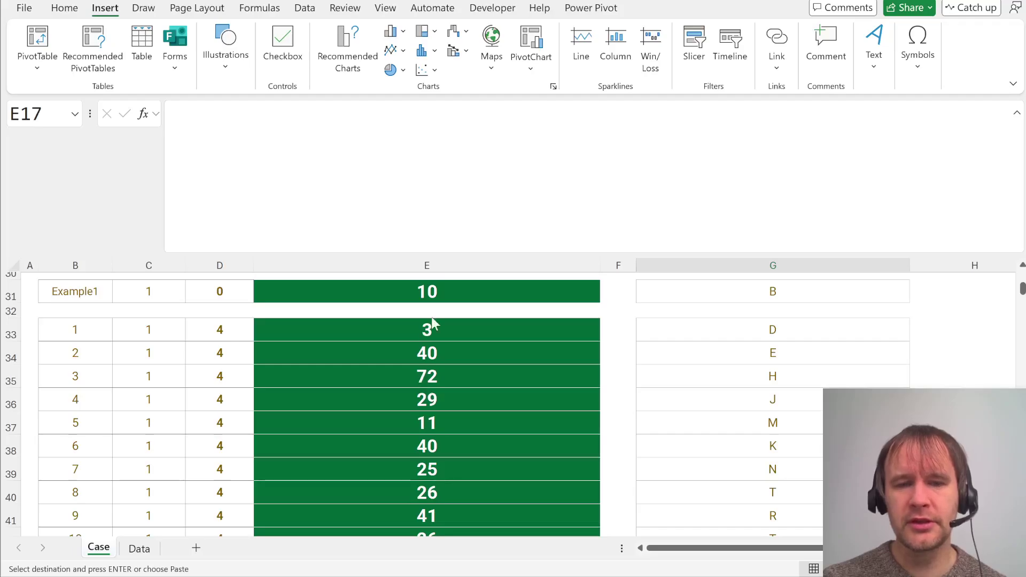
Step: Scroll to Level 6 games 91–100, showing answers like ATAN, SUMPRODUCT and EXP
scroll(404, 366, "down", 2)
scroll(403, 367, "up", 2)
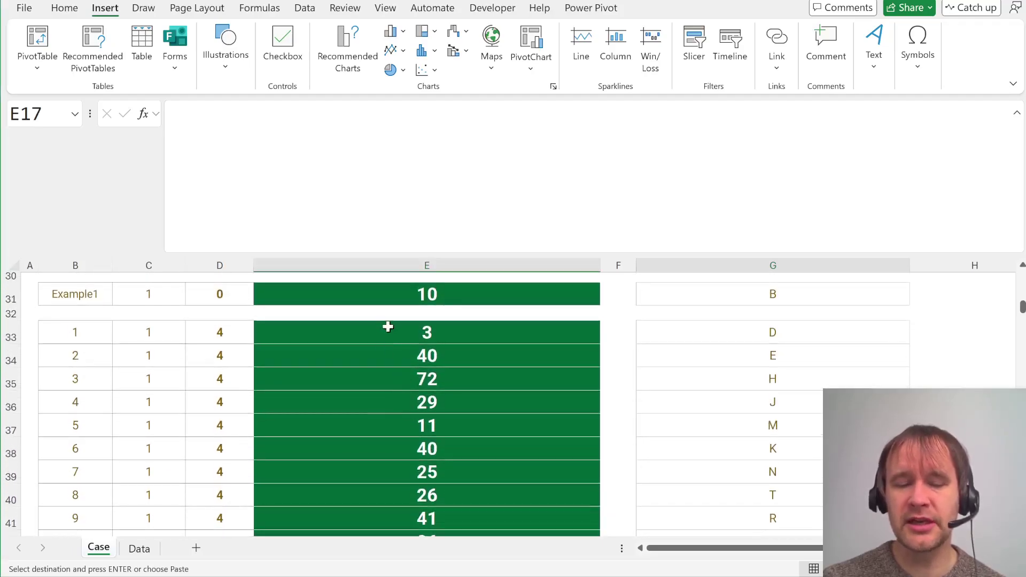
scroll(400, 422, "down", 9)
scroll(400, 422, "down", 3)
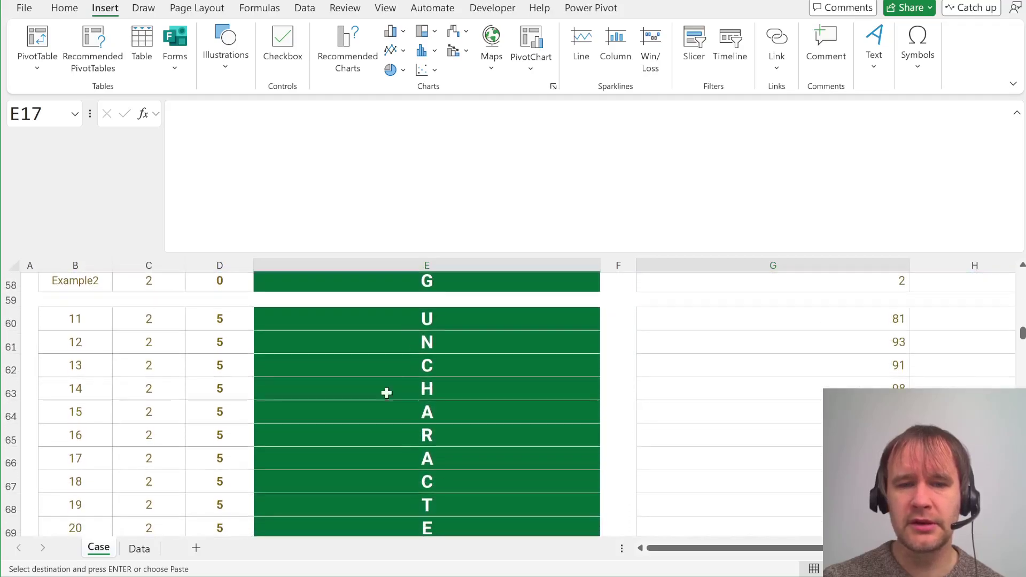
scroll(404, 448, "down", 20)
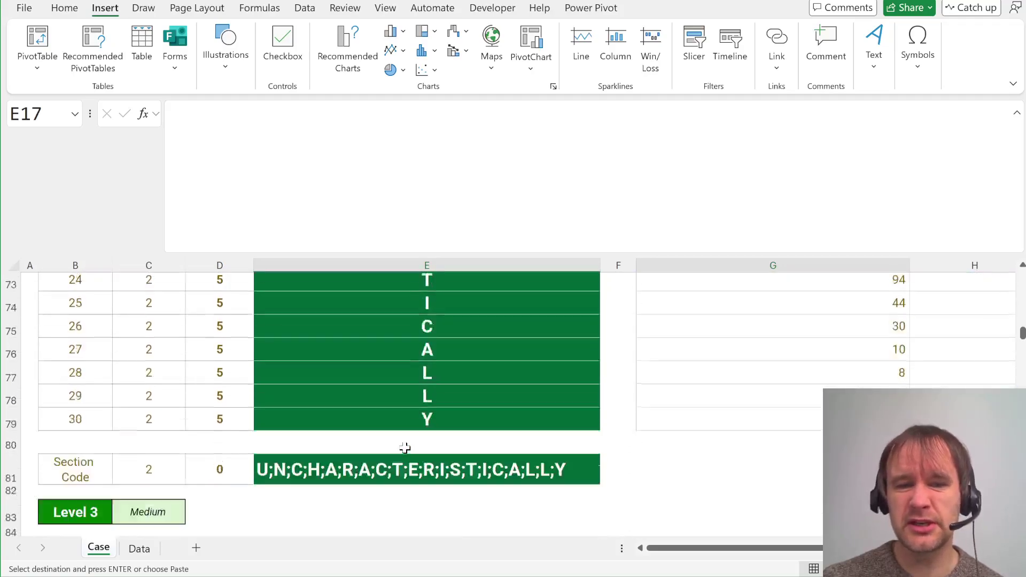
scroll(405, 448, "down", 18)
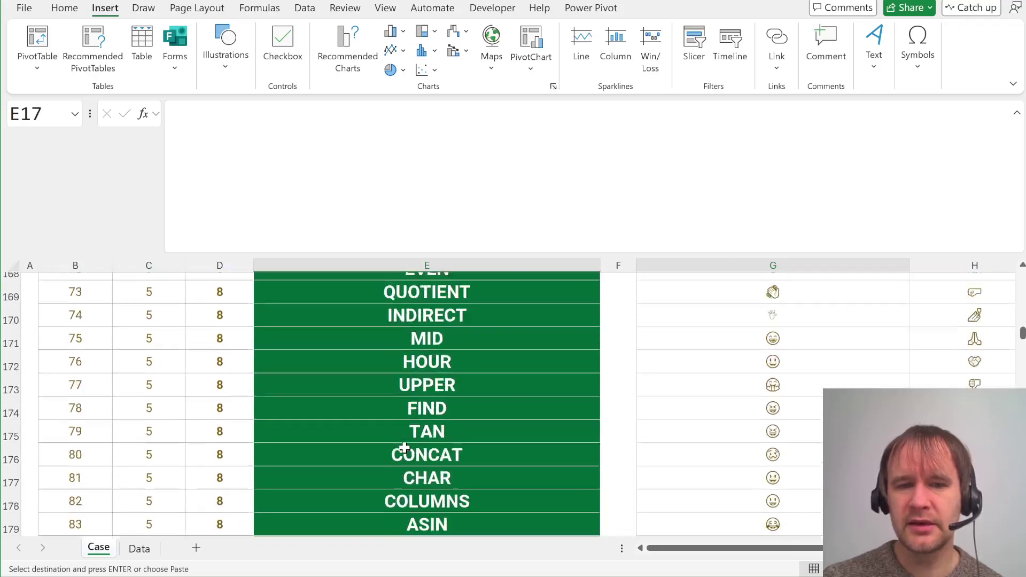
scroll(404, 448, "down", 2)
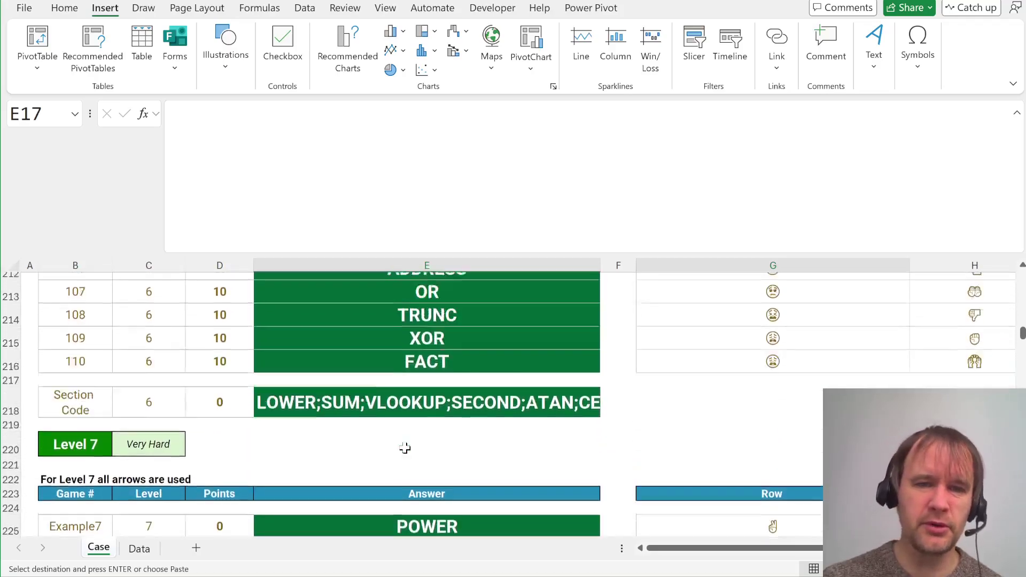
scroll(400, 427, "up", 5)
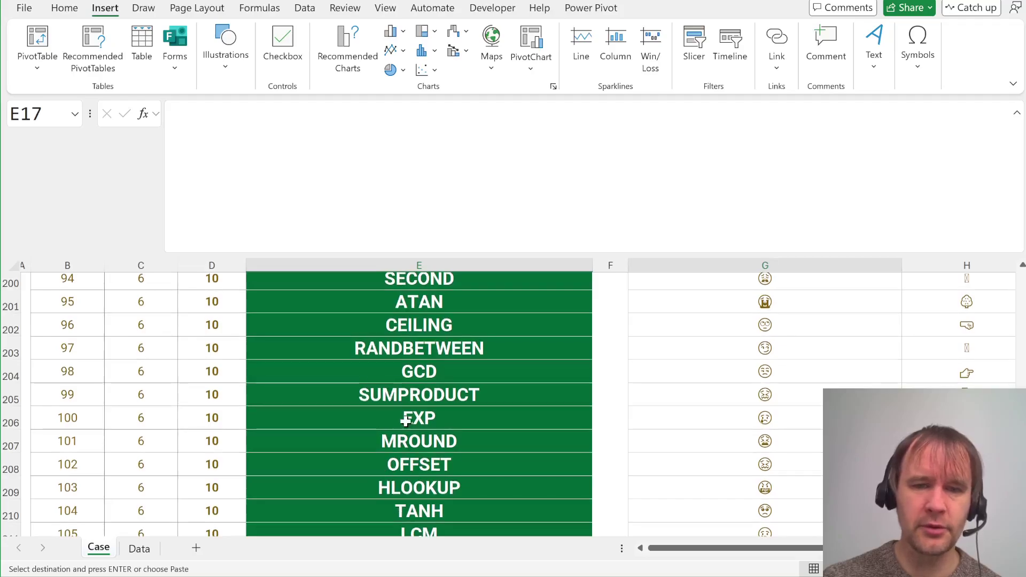
scroll(370, 398, "up", 2)
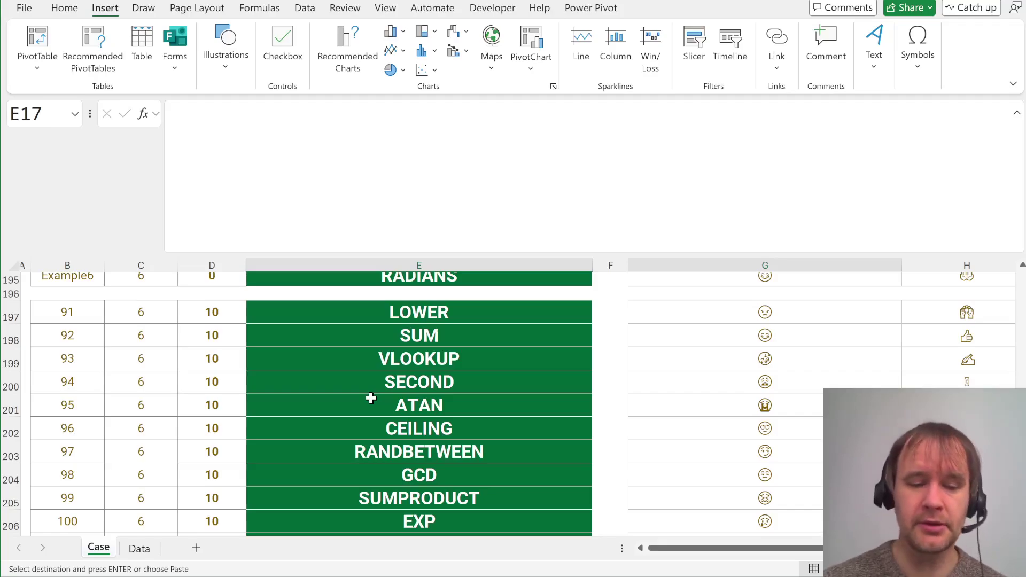
Step: Scroll up past Levels 6–2 to the Instructions and the Level 1 XMATCH question
scroll(370, 397, "up", 20)
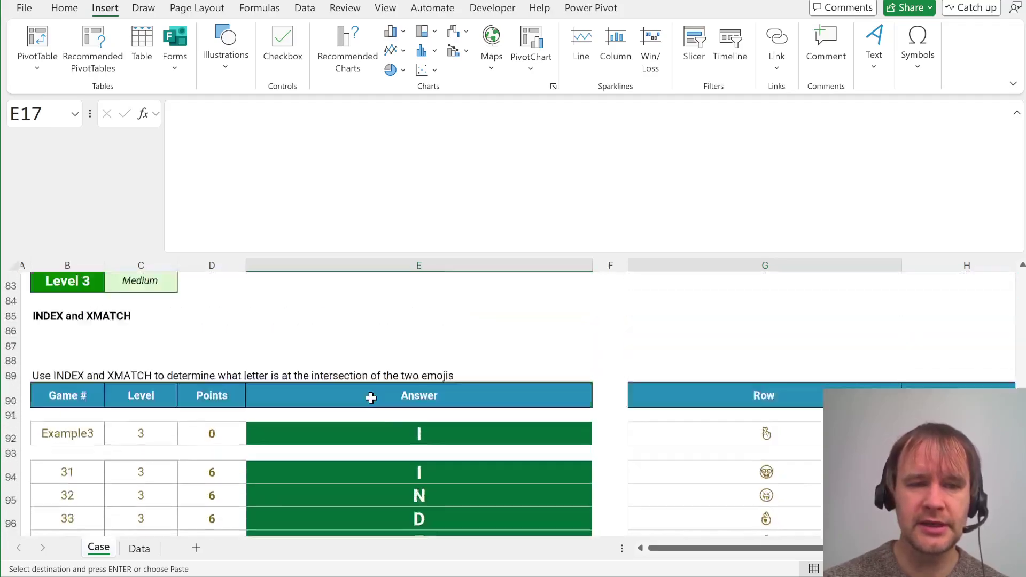
scroll(370, 398, "up", 5)
scroll(371, 398, "down", 6)
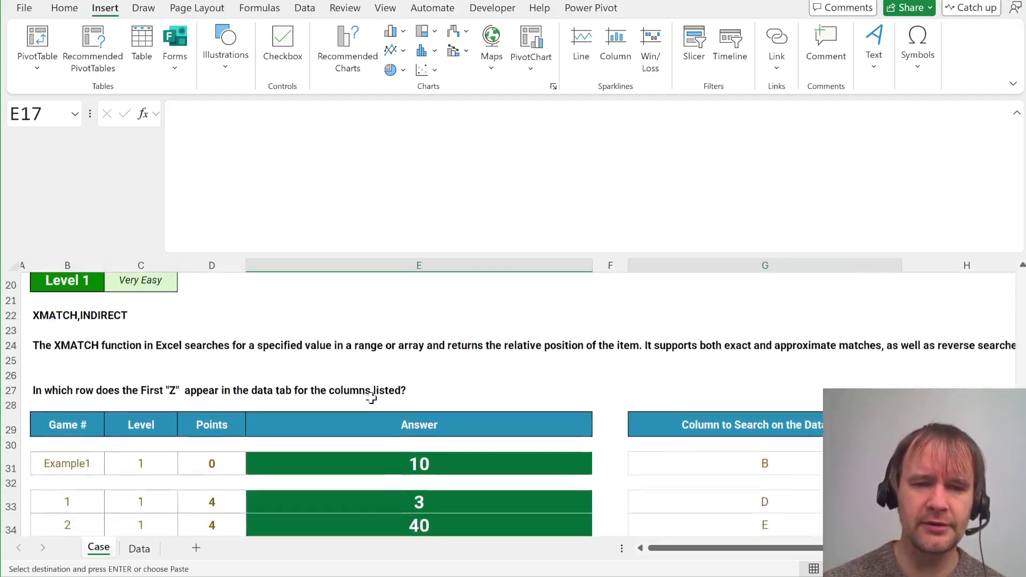
scroll(371, 398, "up", 5)
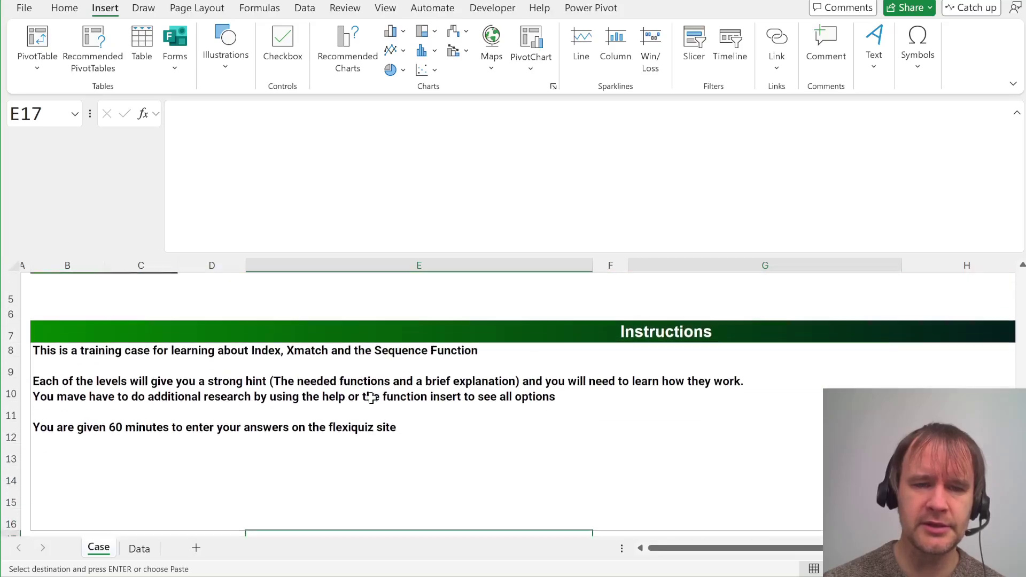
scroll(371, 398, "down", 1)
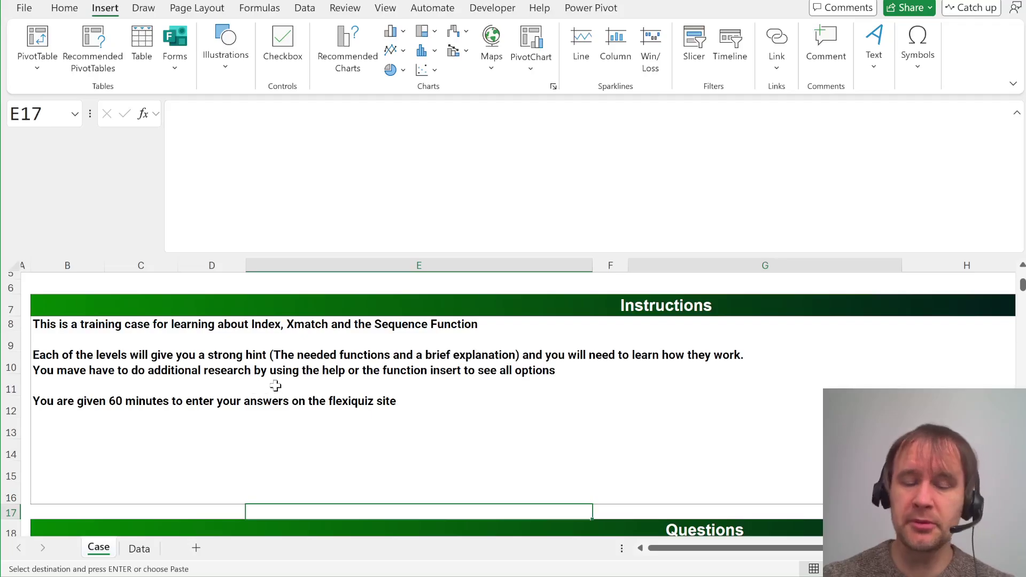
scroll(356, 378, "down", 7)
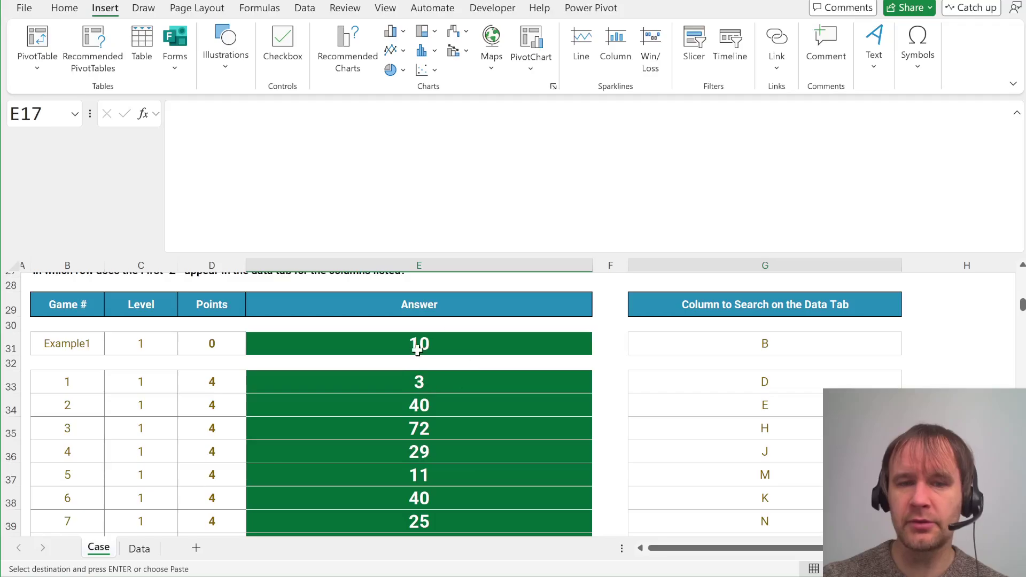
scroll(422, 346, "up", 4)
scroll(426, 348, "up", 4)
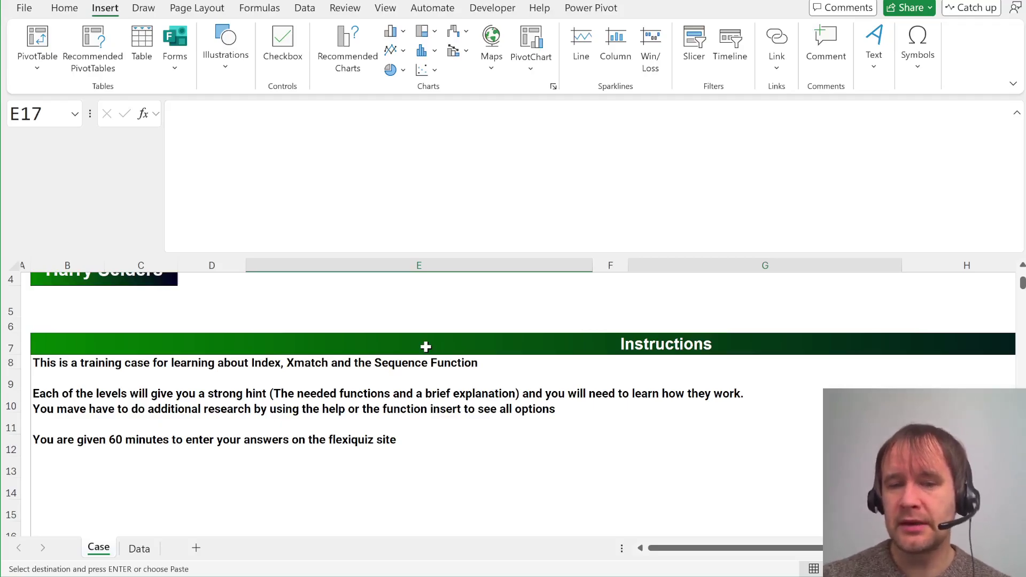
Step: Browse the completed levels, selecting row 130 and cell C127 near the Level 4 hints
scroll(426, 347, "down", 10)
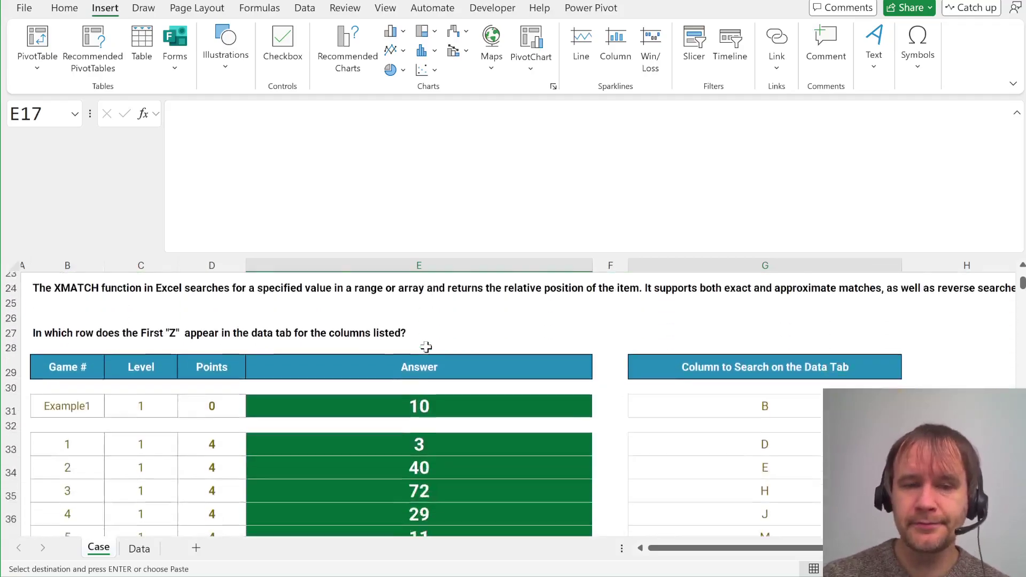
scroll(426, 347, "down", 13)
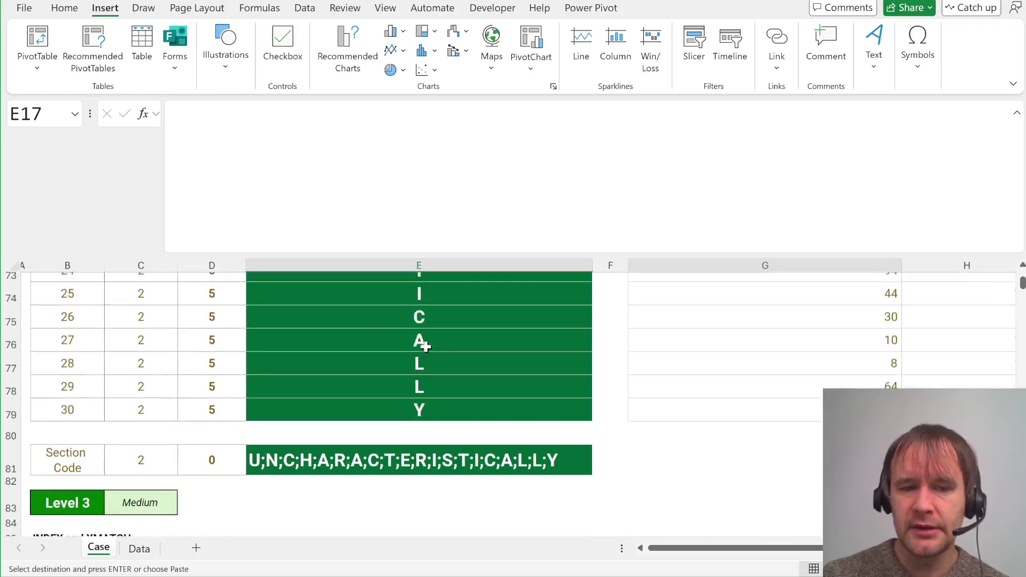
scroll(426, 346, "up", 2)
scroll(426, 346, "down", 15)
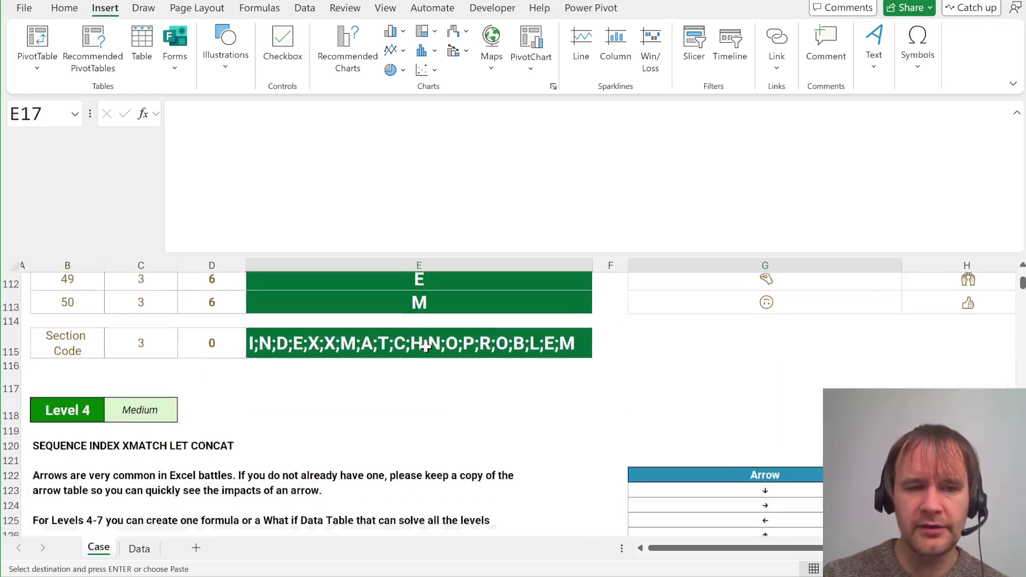
scroll(426, 348, "down", 3)
scroll(426, 347, "up", 2)
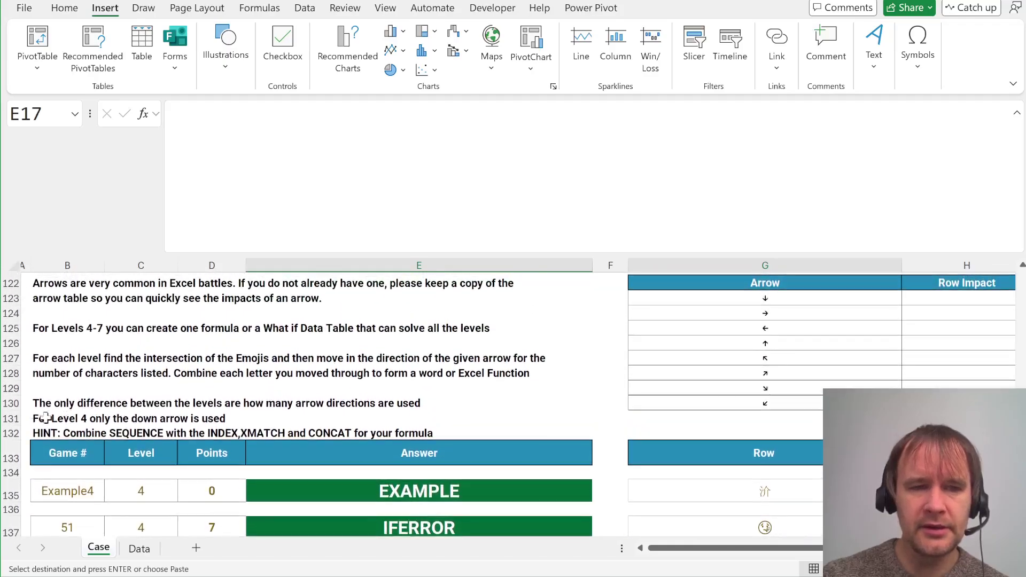
left_click(8, 403)
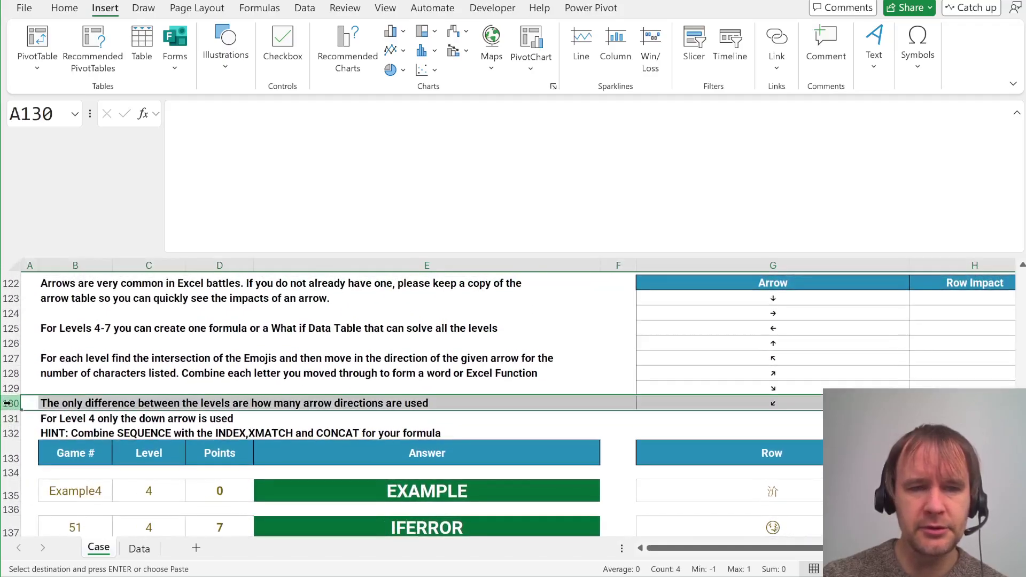
left_click(181, 355)
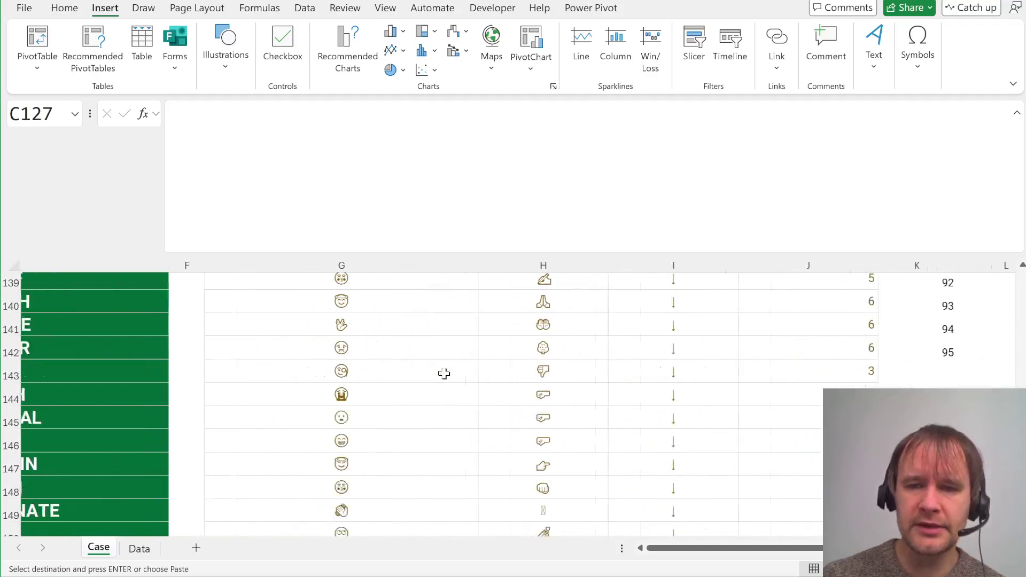
Step: Scroll back to the Level 4 hints and the IFERROR, ROW, SUMIF, SEARCH answers
scroll(444, 373, "down", 7)
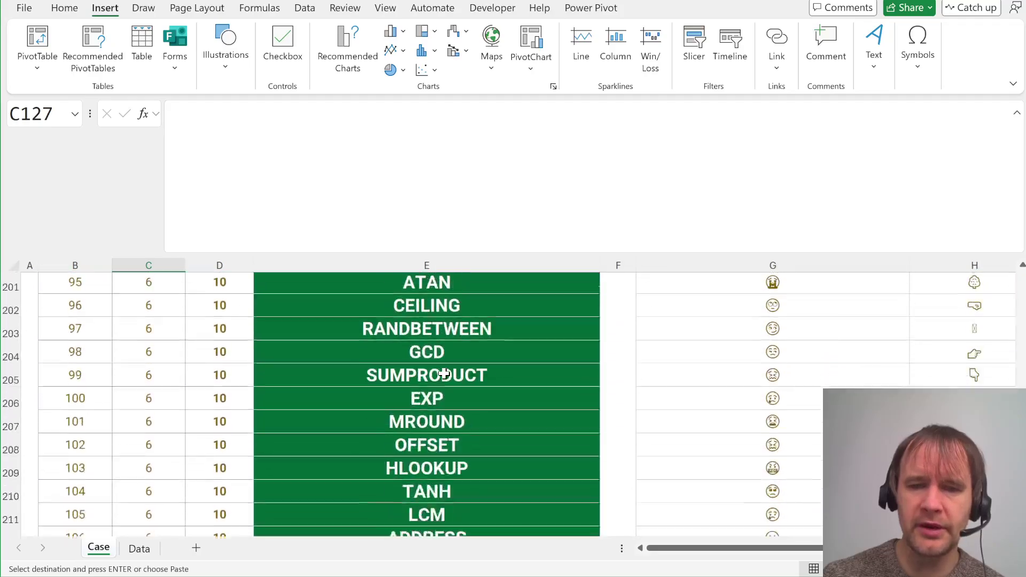
scroll(443, 373, "up", 17)
scroll(444, 373, "up", 9)
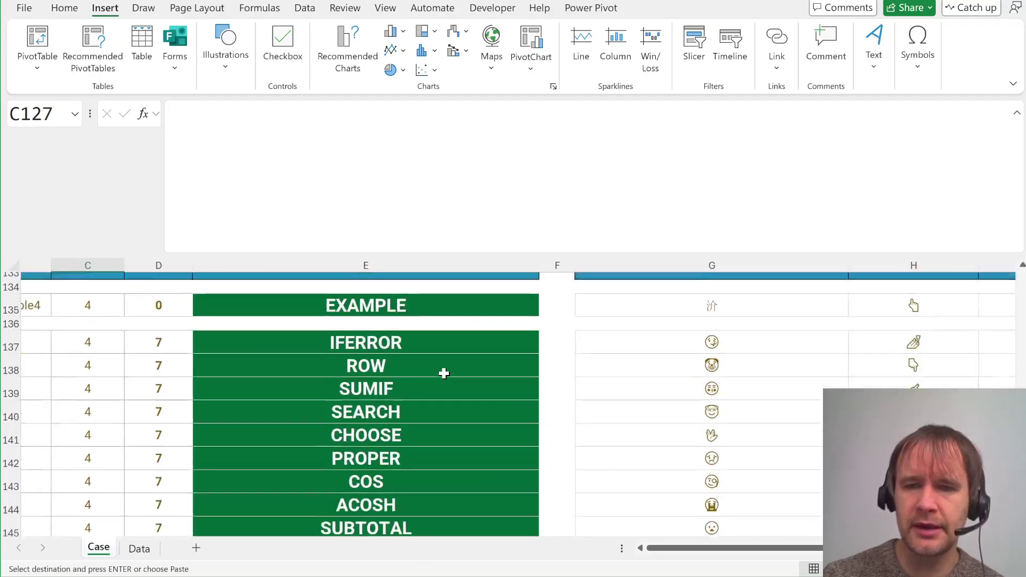
scroll(443, 372, "down", 6)
scroll(443, 373, "down", 20)
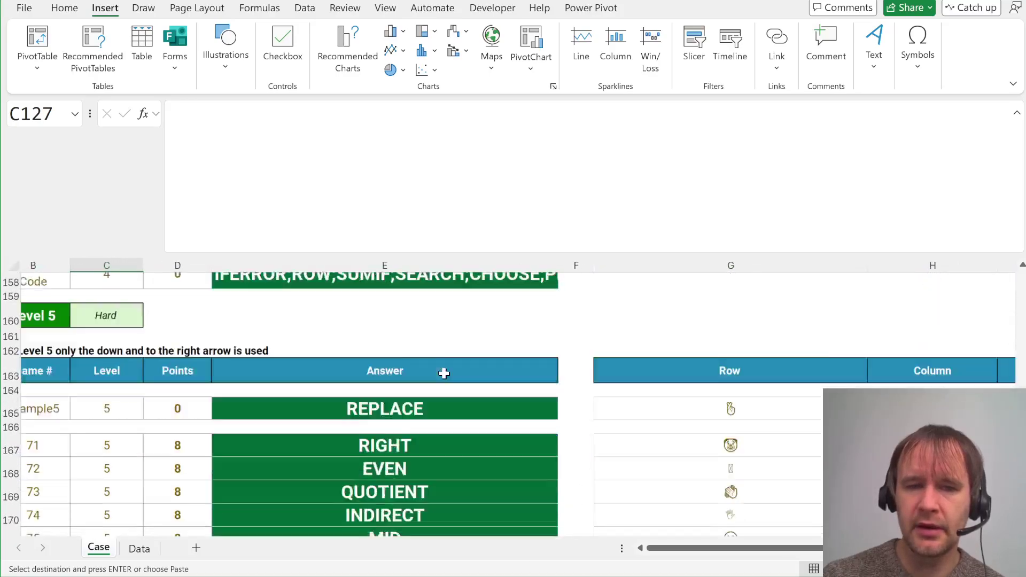
scroll(443, 373, "up", 20)
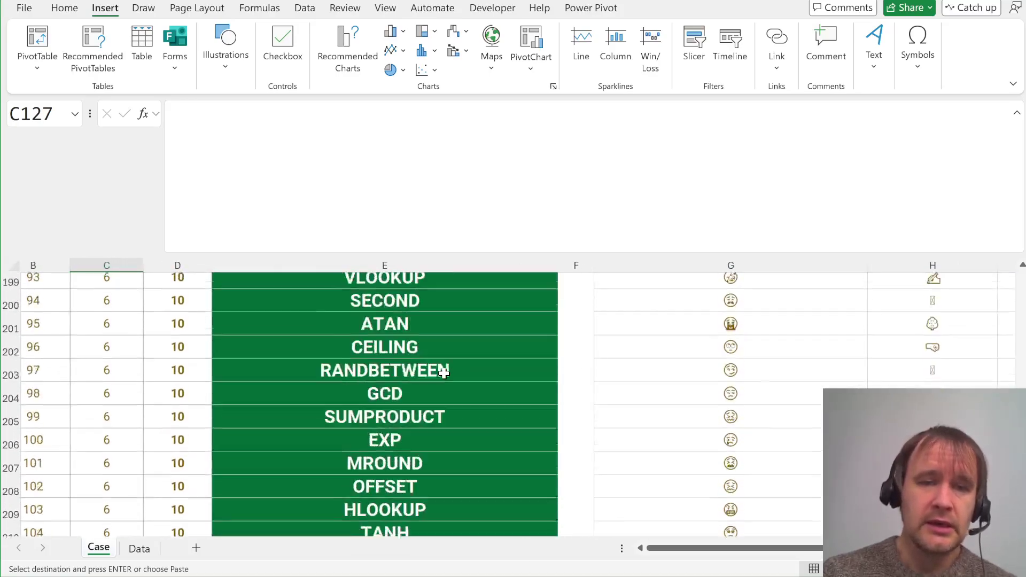
scroll(443, 373, "left", 2)
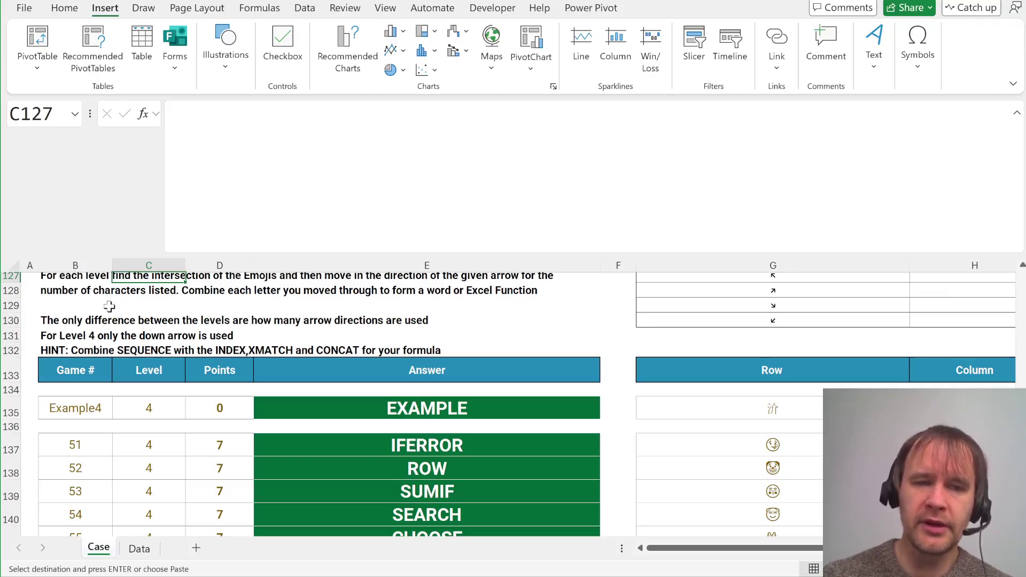
scroll(118, 316, "up", 3)
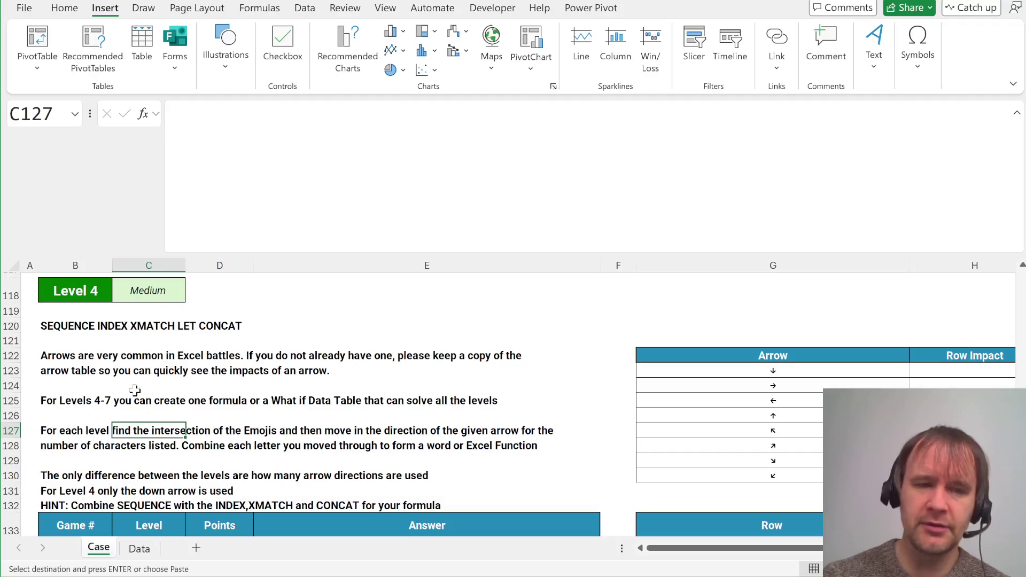
scroll(134, 391, "down", 10)
scroll(134, 391, "down", 17)
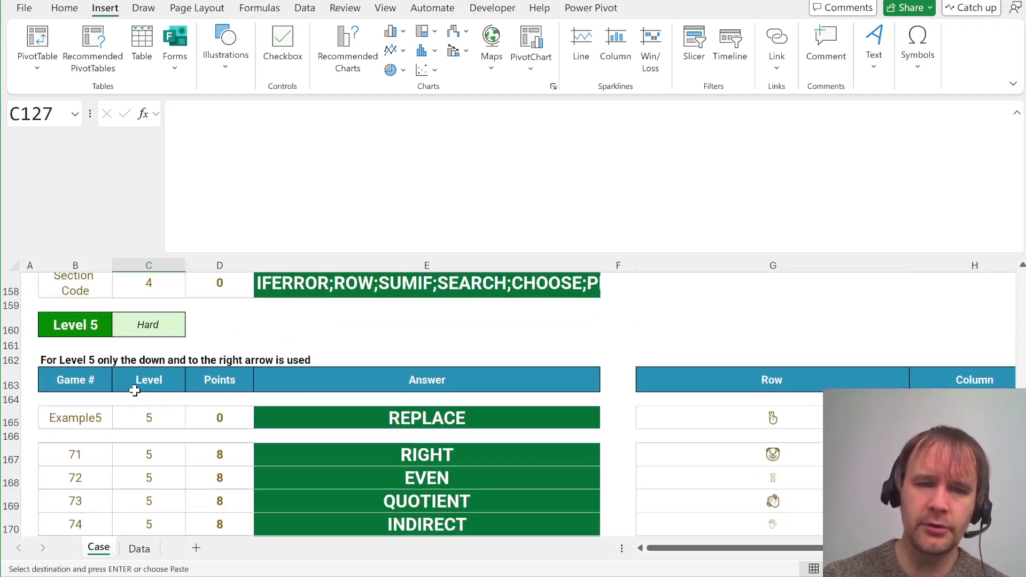
scroll(134, 391, "up", 18)
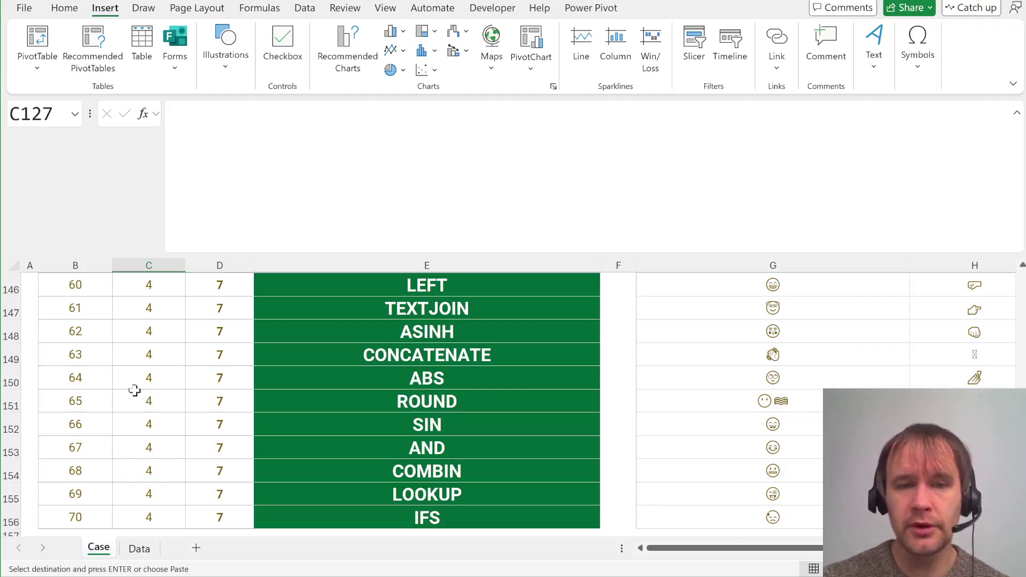
Step: Scroll up to row 1 of the Case sheet to show the training case title and Instructions
scroll(135, 390, "up", 20)
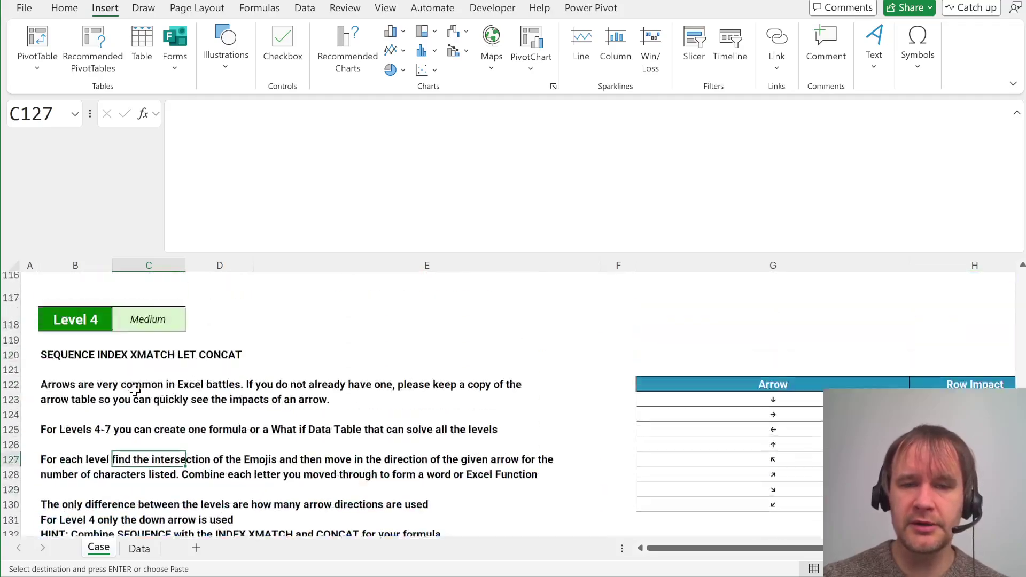
scroll(134, 391, "up", 20)
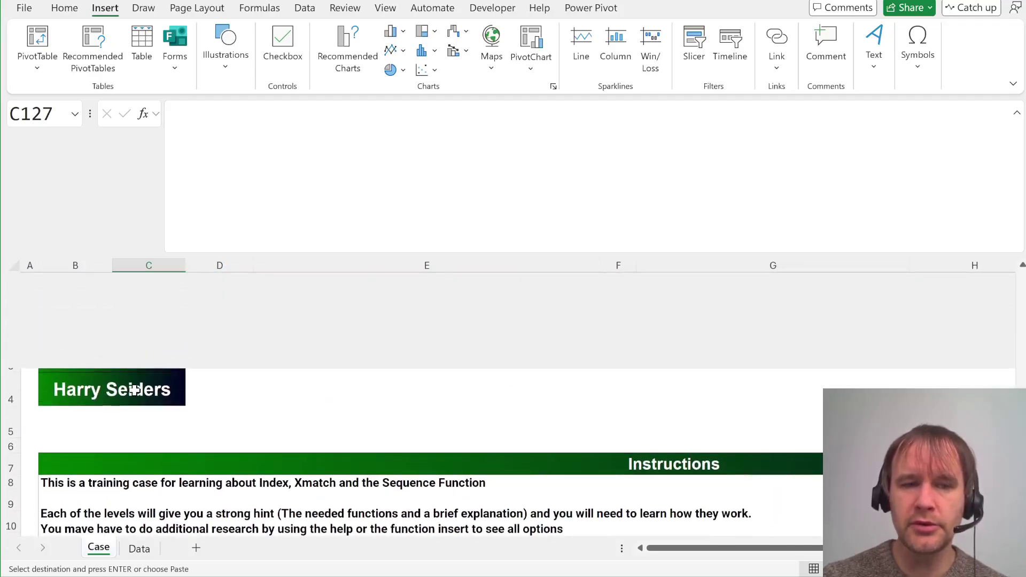